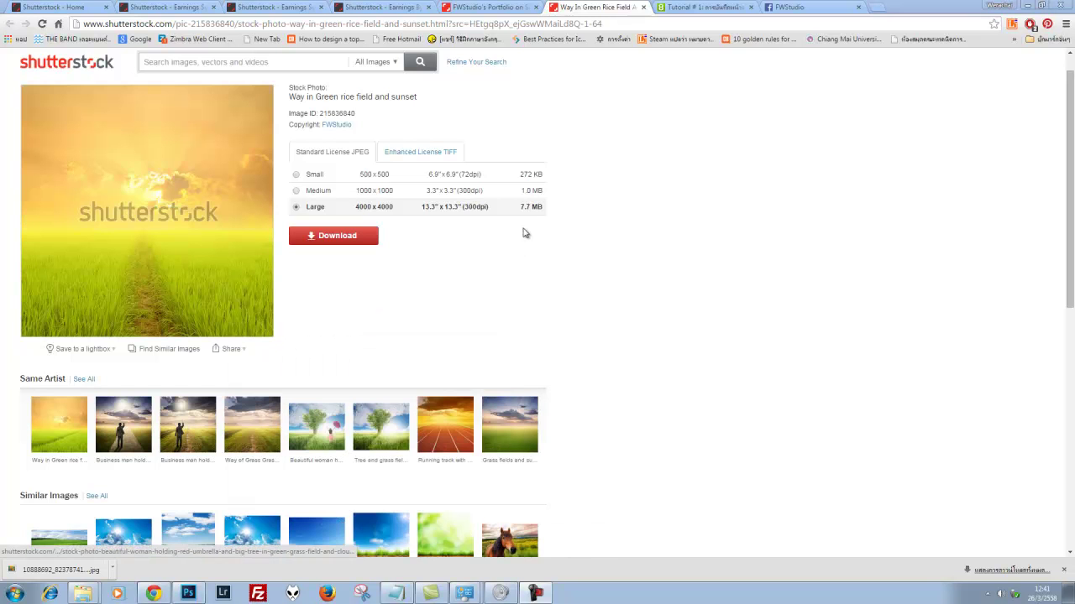
# - Switch to the FWStudio portfolio tab showing its grass and sky photo results
pyautogui.click(496, 8)
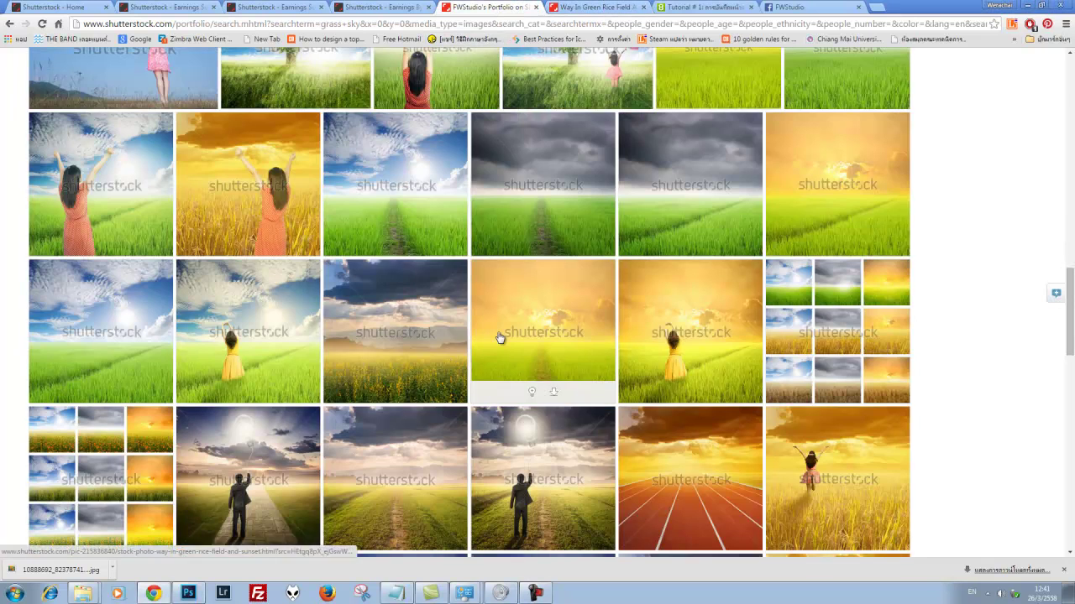
# - Open FWStudio's photo of a woman with a multicoloured umbrella in a yellow rice field
pyautogui.scroll(3, 499, 336)
pyautogui.scroll(3, 499, 336)
pyautogui.scroll(3, 499, 336)
pyautogui.scroll(2, 498, 336)
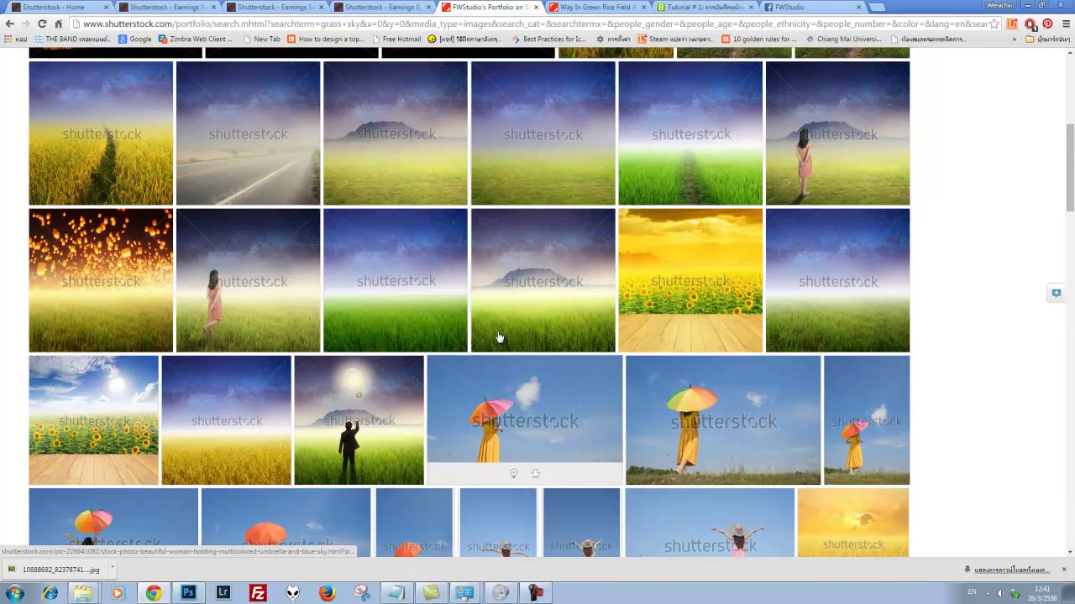
pyautogui.scroll(2, 498, 336)
pyautogui.scroll(-5, 553, 340)
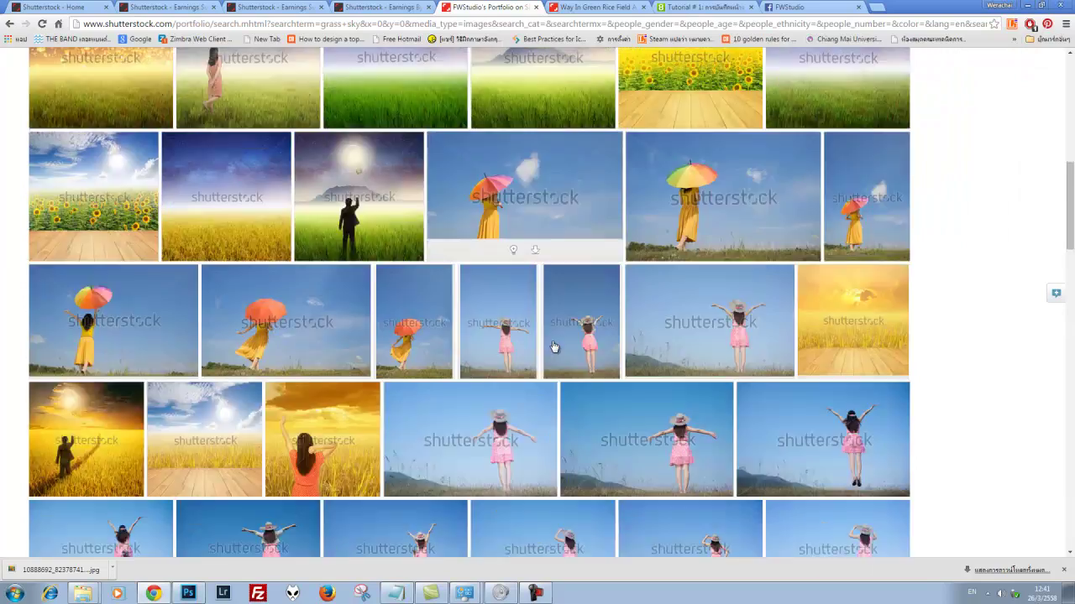
pyautogui.scroll(-5, 553, 340)
pyautogui.scroll(-5, 553, 343)
pyautogui.scroll(-1, 553, 346)
pyautogui.scroll(-2, 551, 347)
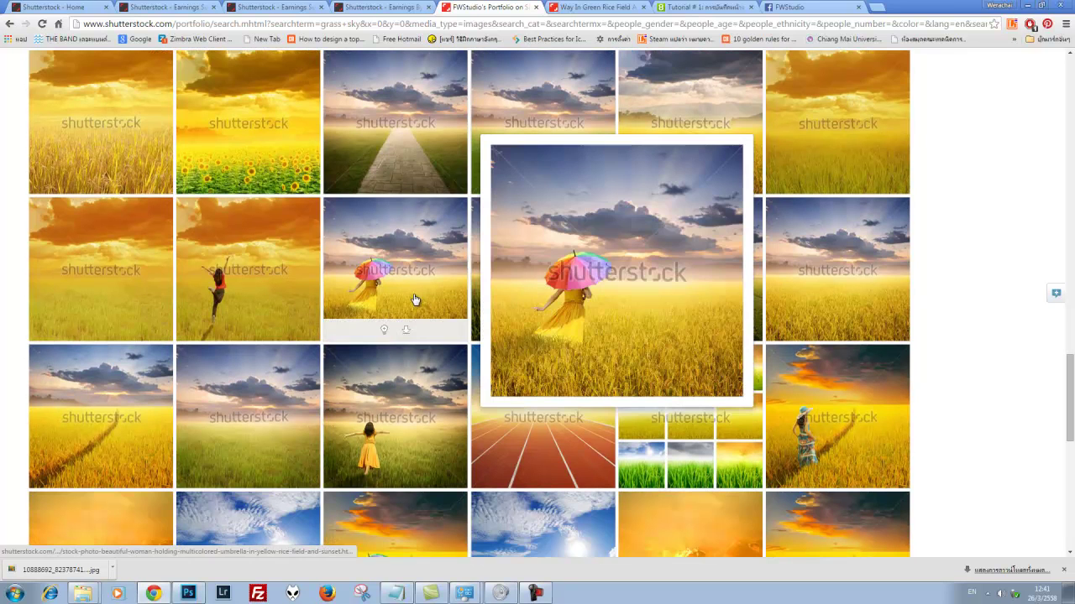
pyautogui.middleClick(414, 300)
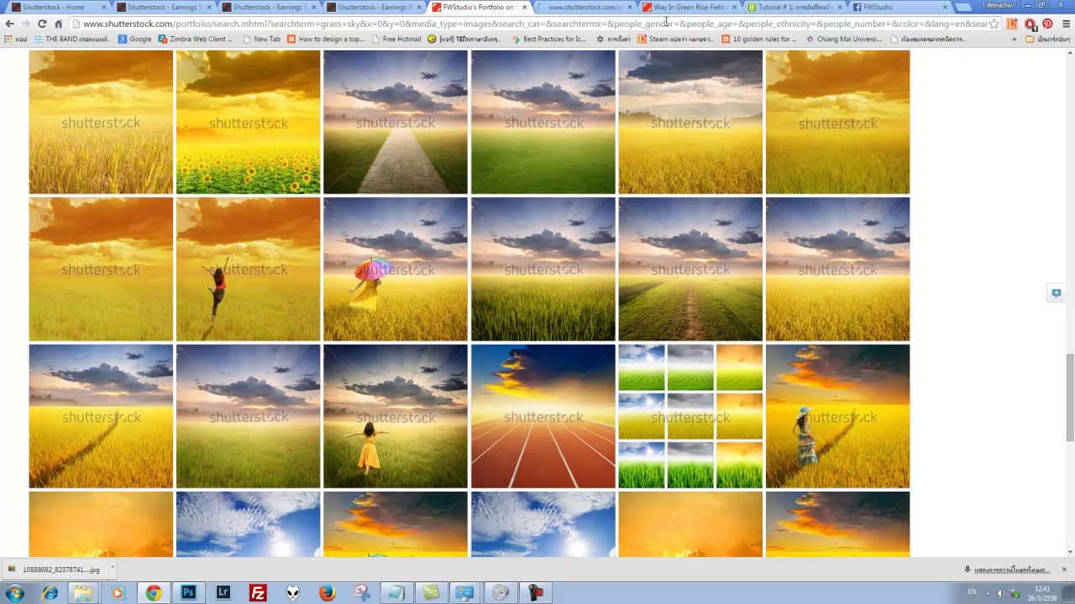
pyautogui.click(562, 6)
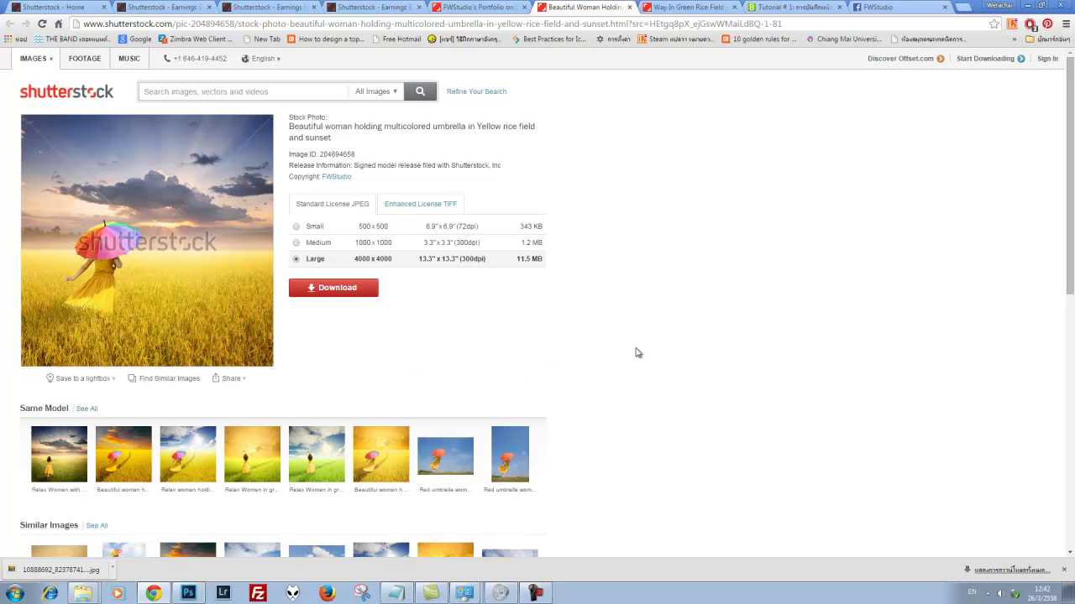
# - Go back via the portfolio to the 'Way in Green rice field and sunset' photo page
pyautogui.scroll(-2, 638, 353)
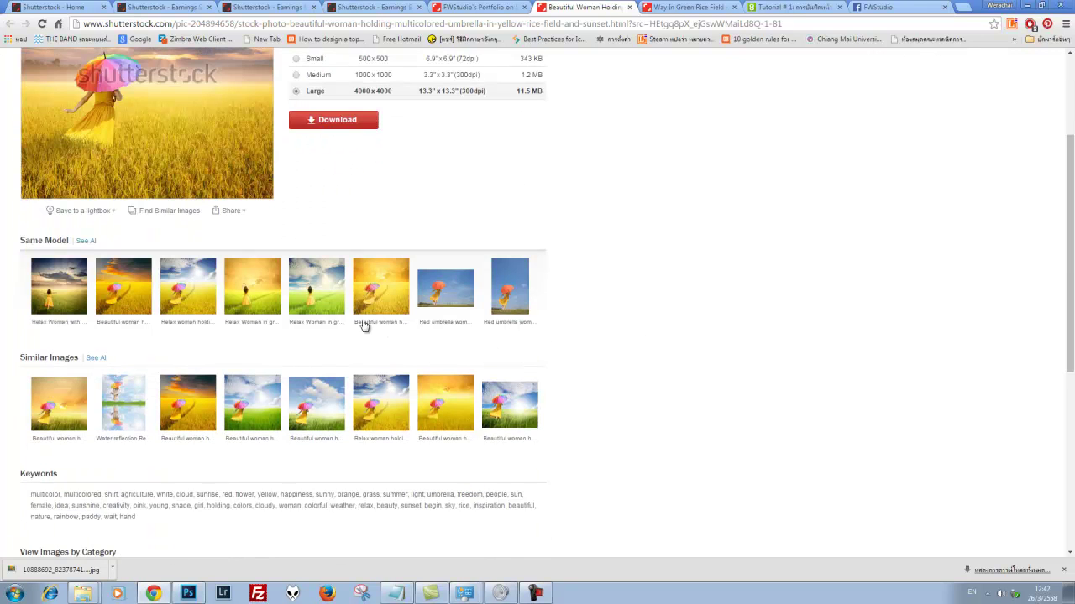
pyautogui.moveTo(188, 286)
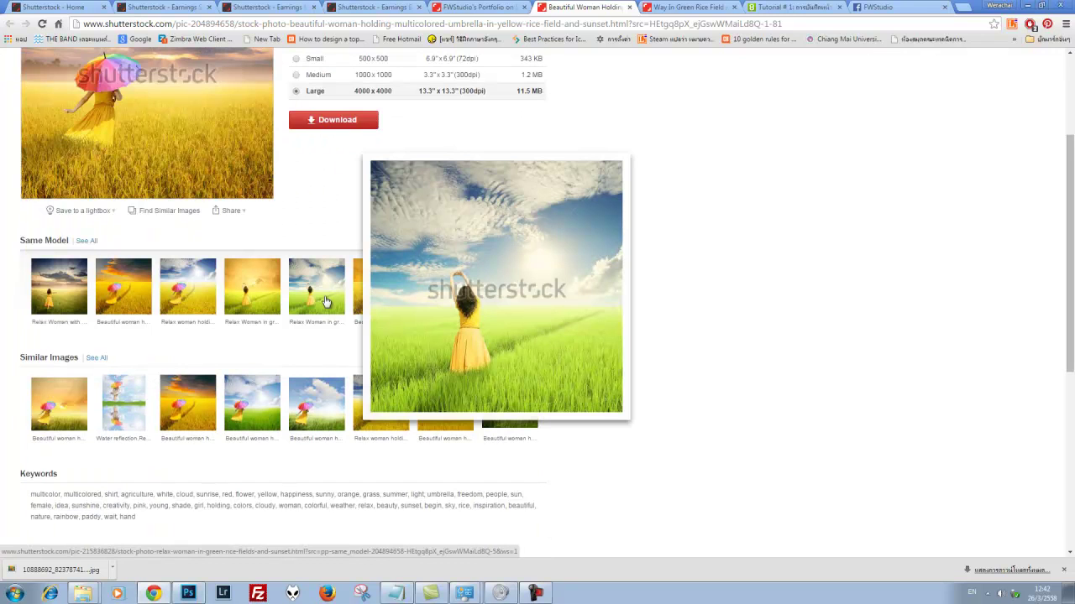
pyautogui.moveTo(187, 454)
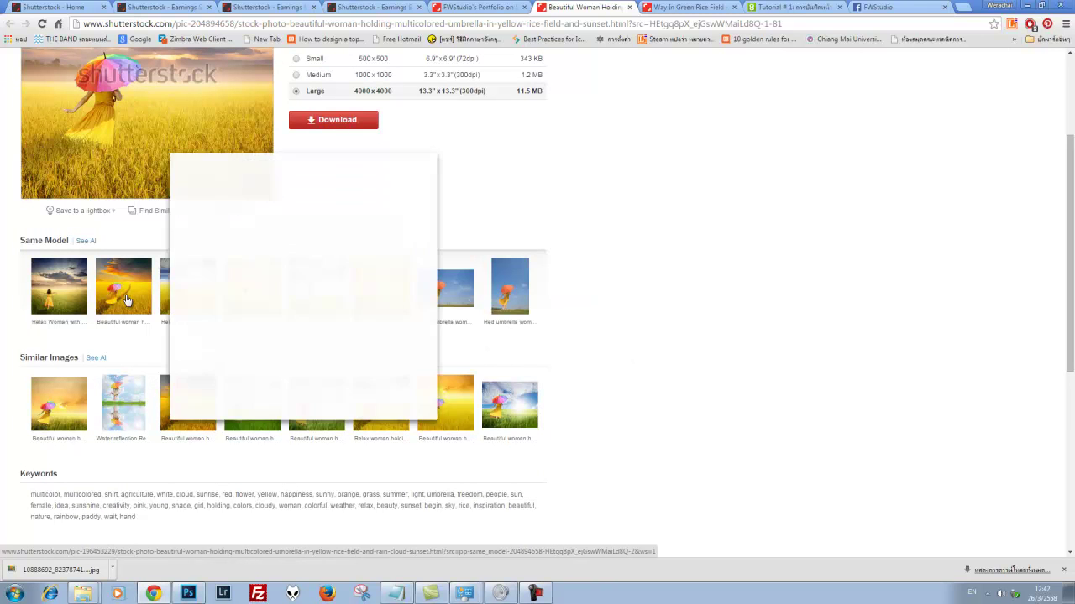
pyautogui.moveTo(124, 286)
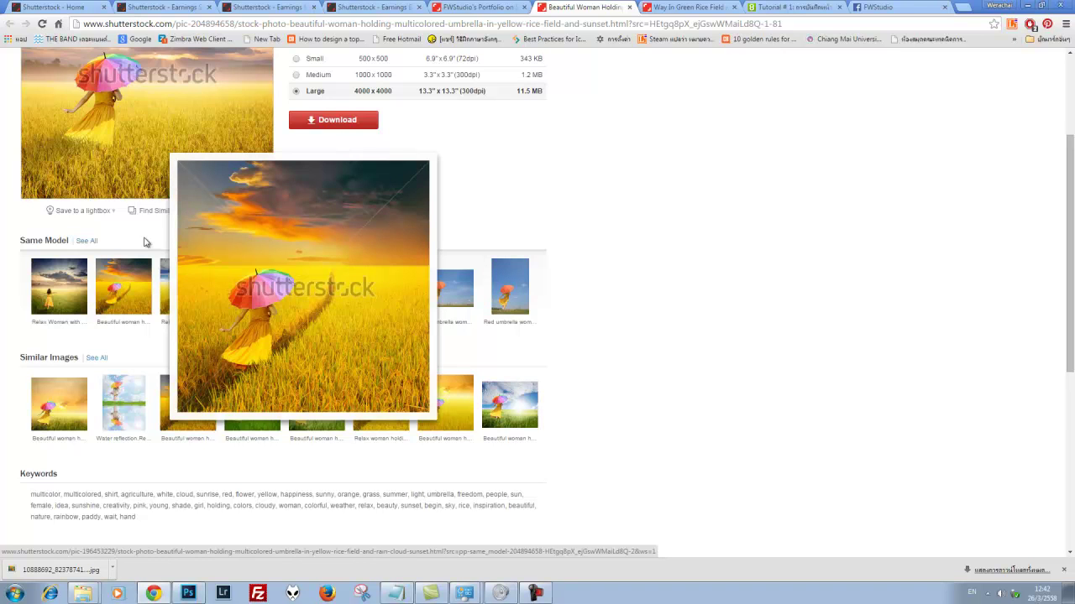
pyautogui.scroll(2, 127, 273)
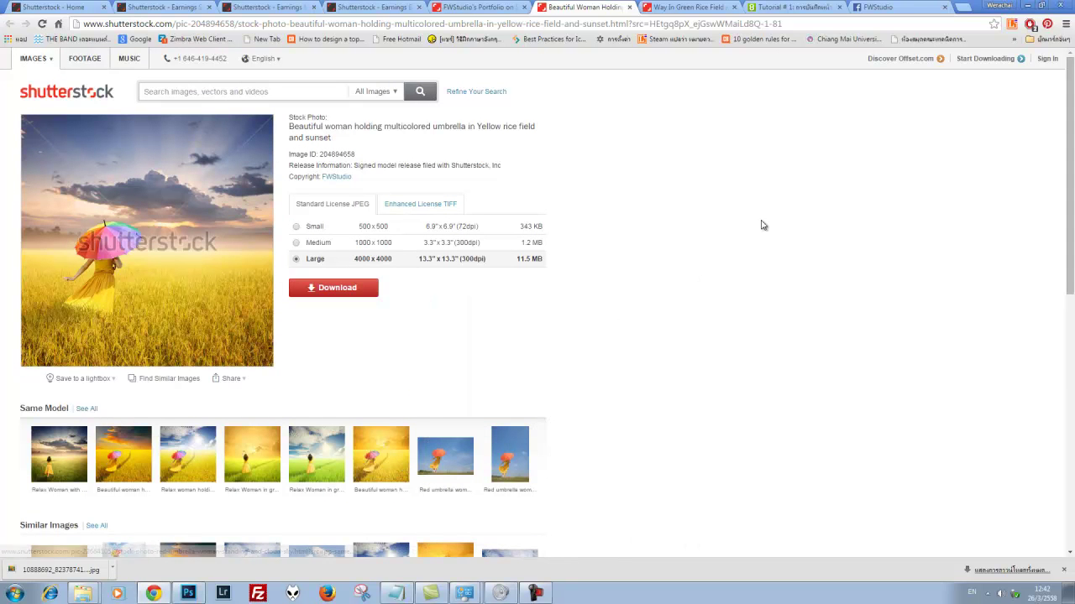
pyautogui.click(478, 7)
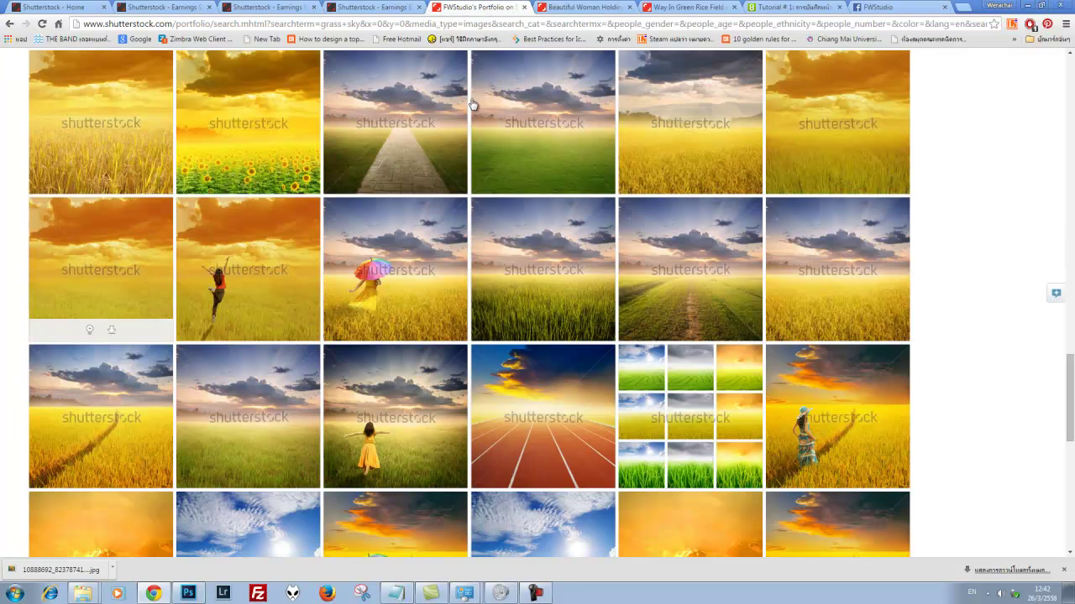
pyautogui.click(682, 7)
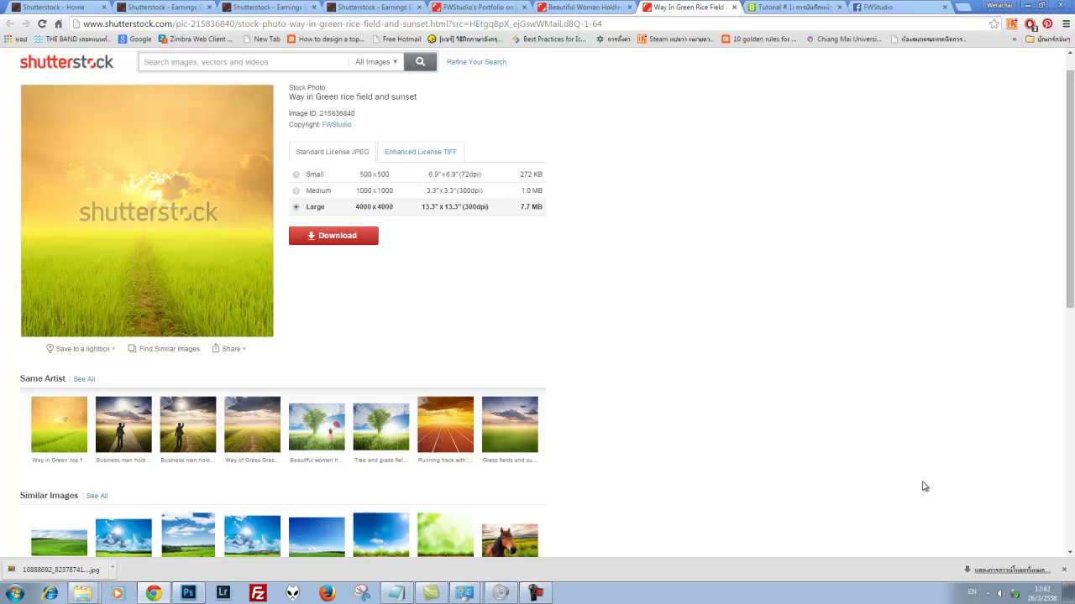
# - In Photoshop, compare the sky.psd and rice field documents and clear the rice field selection
pyautogui.click(188, 595)
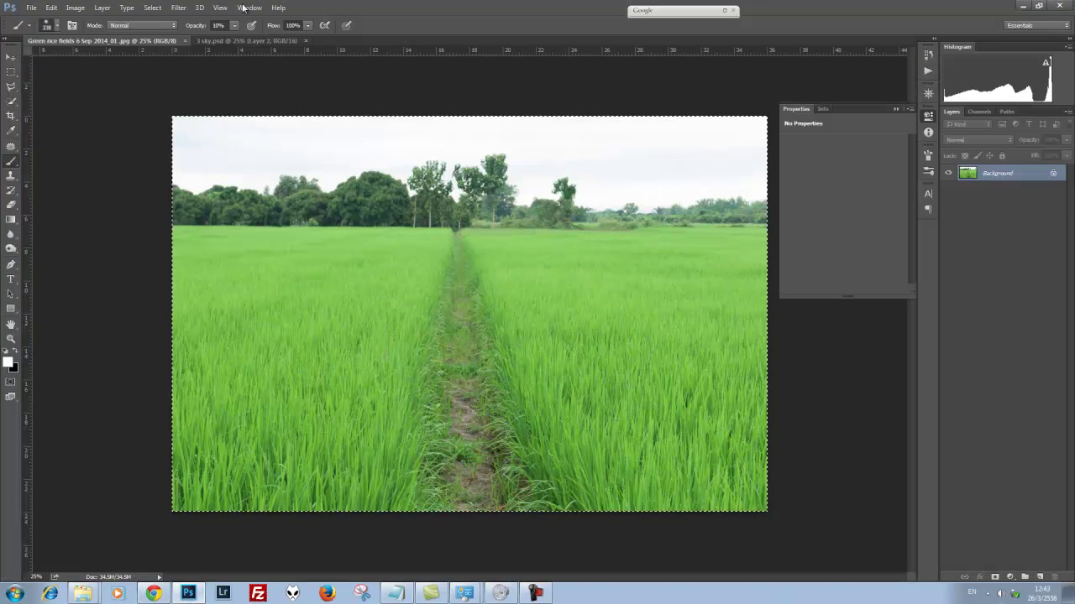
pyautogui.click(215, 41)
pyautogui.click(134, 40)
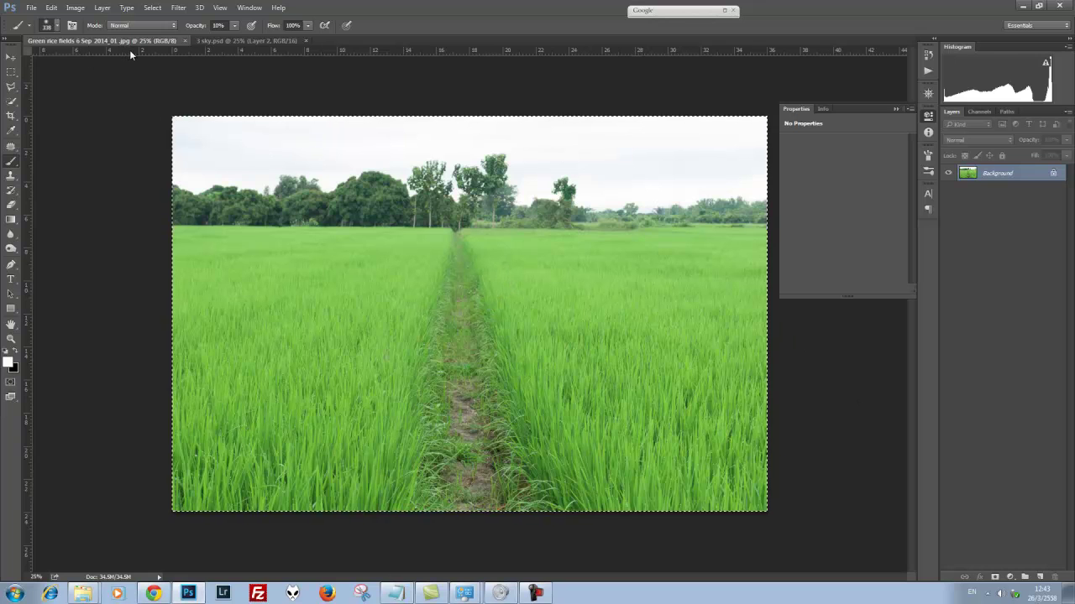
pyautogui.hotkey('ctrl', 'd')
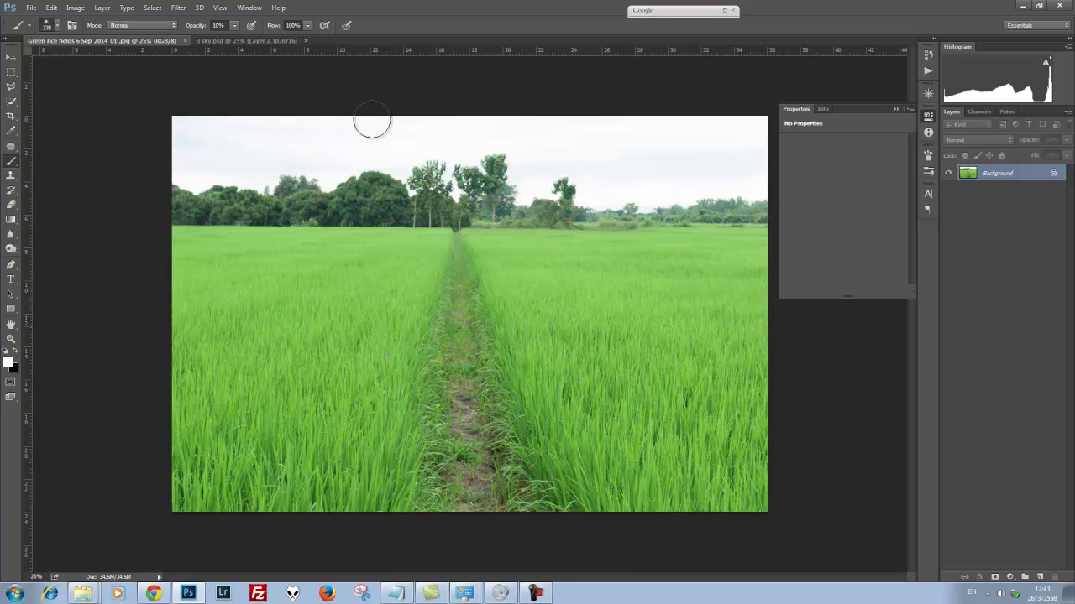
pyautogui.click(248, 39)
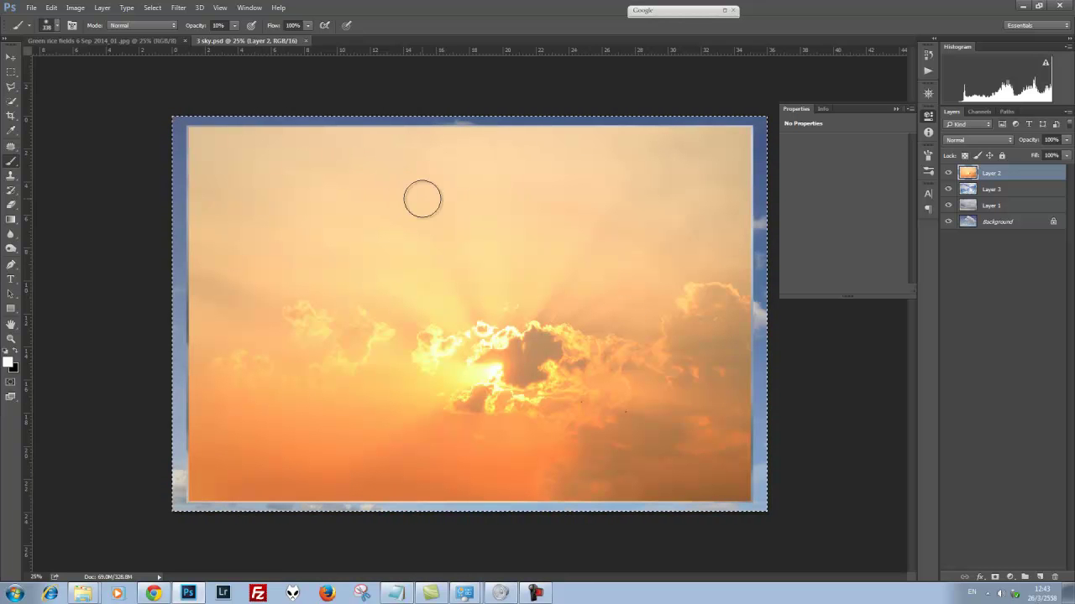
pyautogui.click(120, 39)
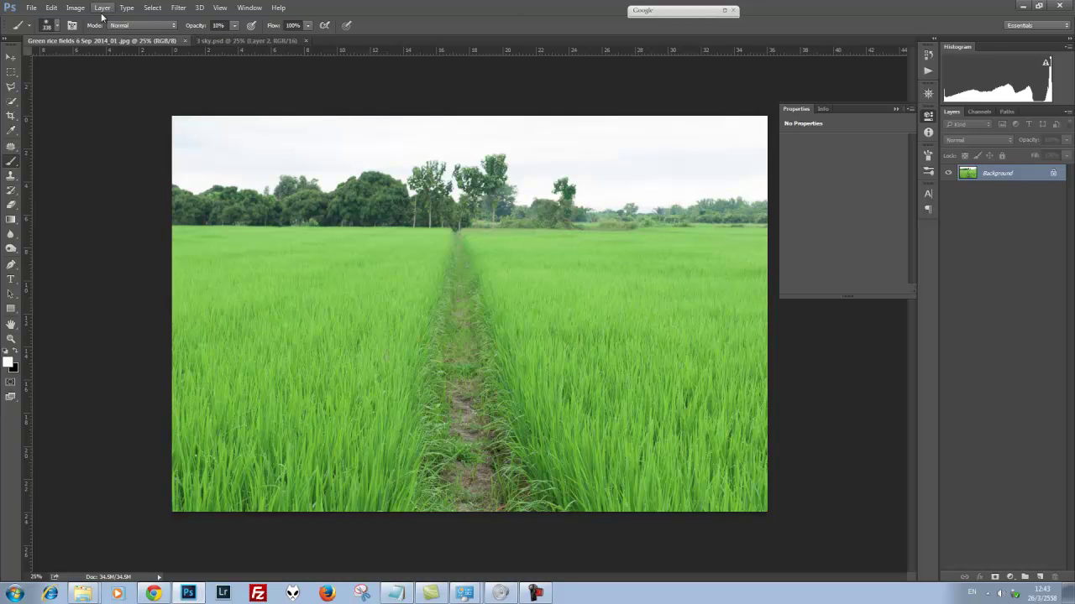
# - Create a new 4000 × 4000 px, 300 ppi, 16-bit RGB document with a white background
pyautogui.click(31, 8)
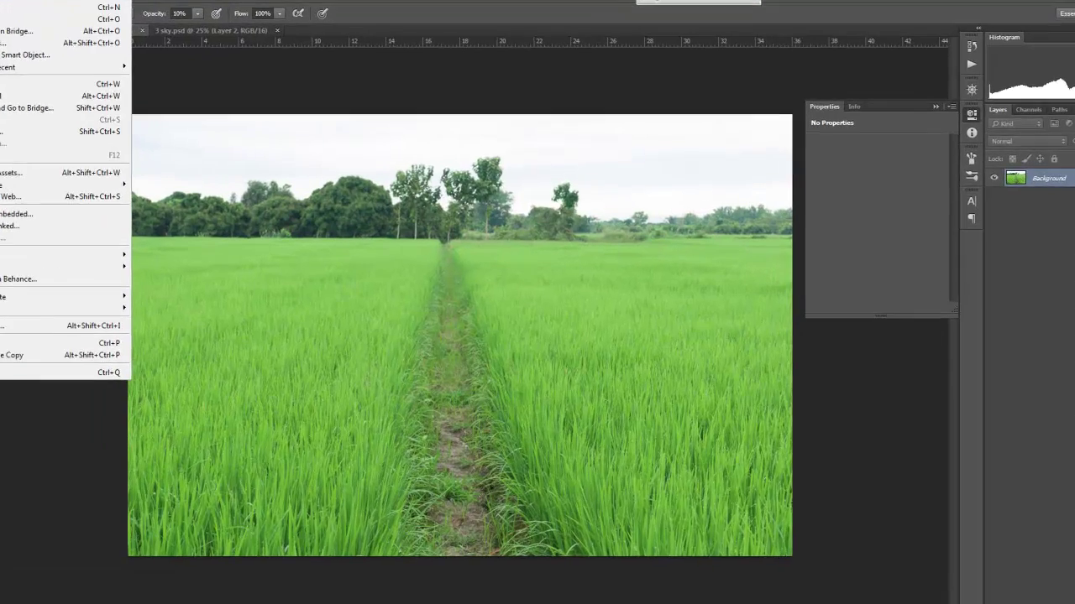
pyautogui.click(42, 20)
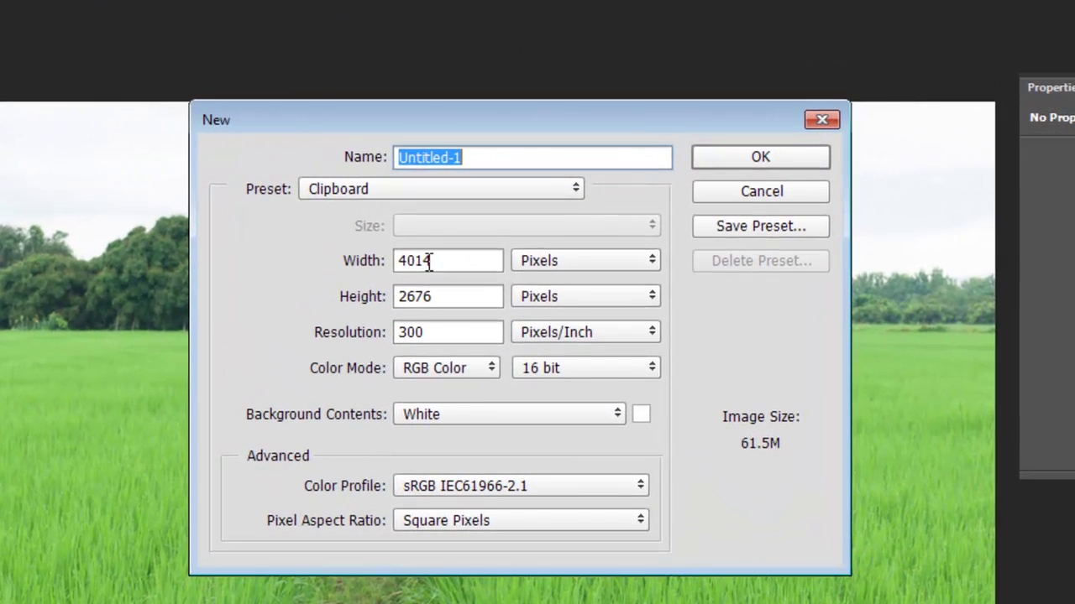
pyautogui.click(460, 258)
pyautogui.click(376, 257)
pyautogui.write('4000')
pyautogui.moveTo(431, 296); pyautogui.dragTo(398, 307)
pyautogui.write('4000')
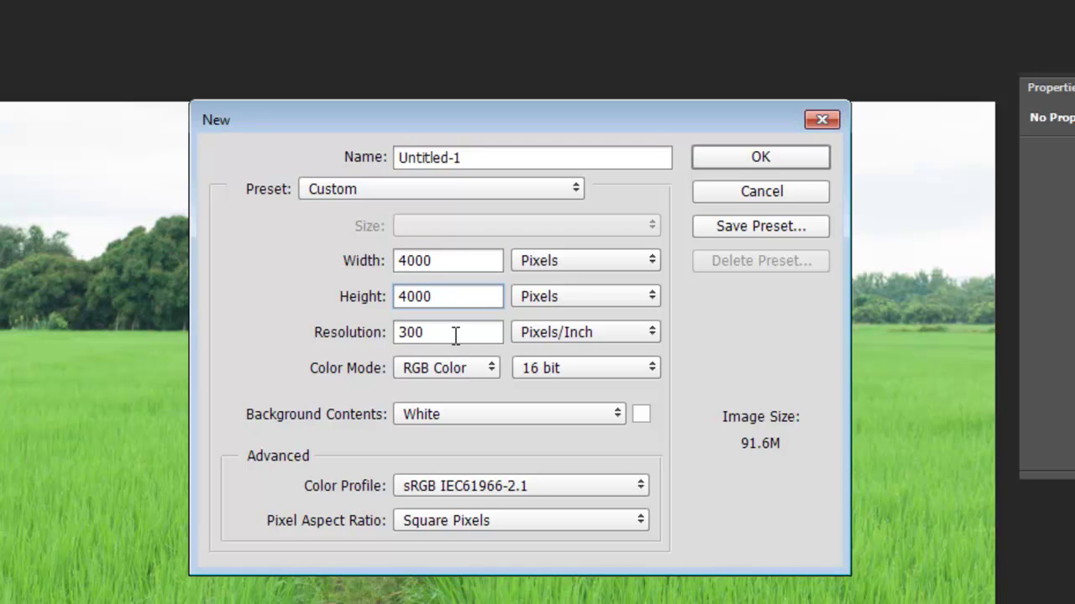
pyautogui.click(453, 335)
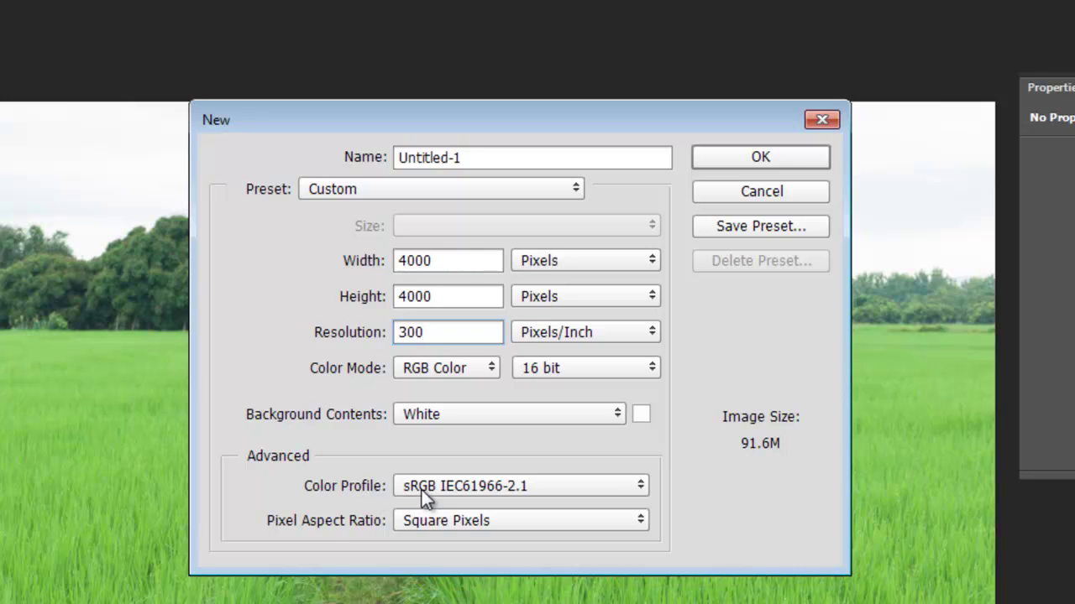
pyautogui.click(627, 492)
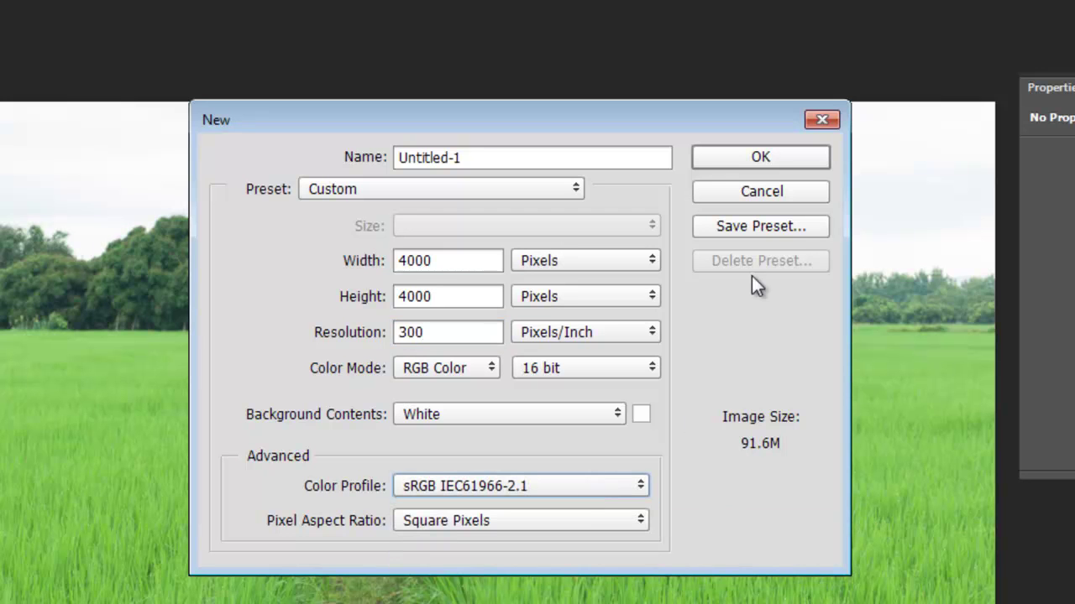
pyautogui.moveTo(675, 120)
pyautogui.mouseDown()
pyautogui.moveTo(651, 67)
pyautogui.moveTo(654, 106)
pyautogui.mouseUp()
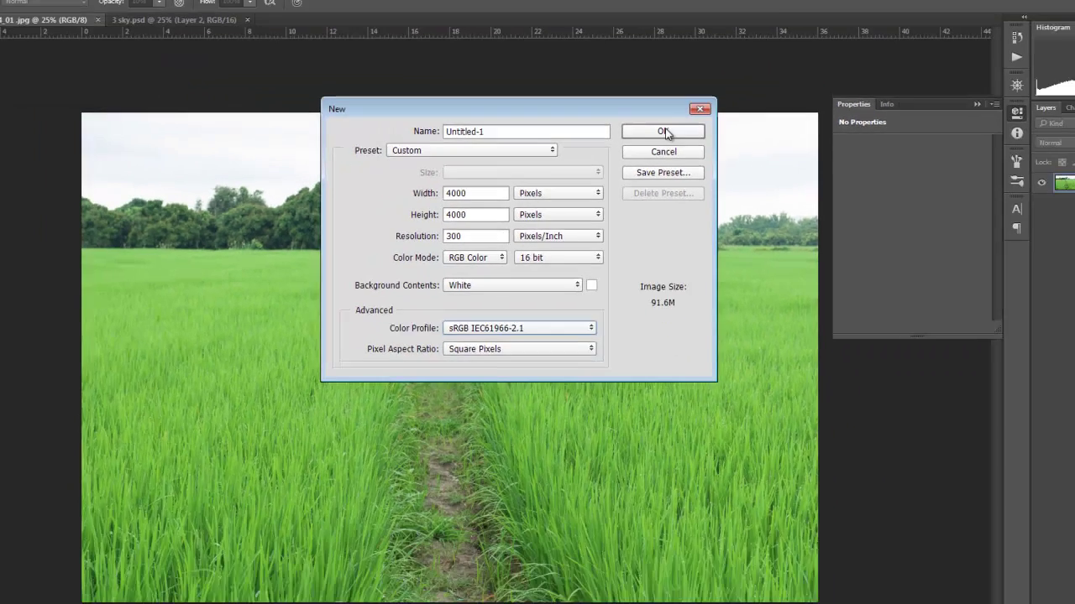
pyautogui.click(646, 133)
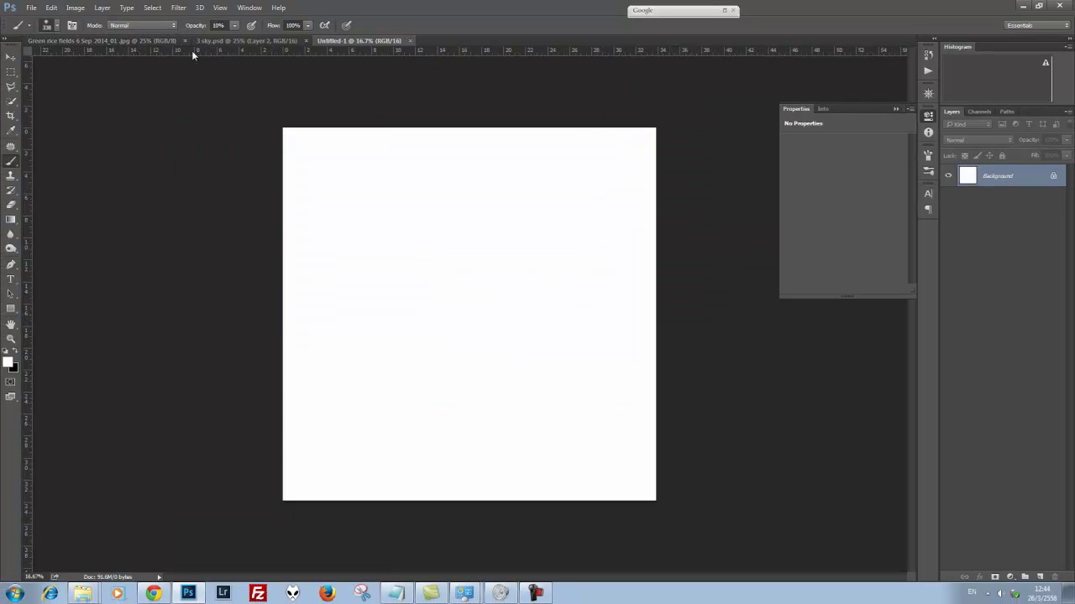
# - Select the whole green rice field photo and copy it
pyautogui.click(138, 42)
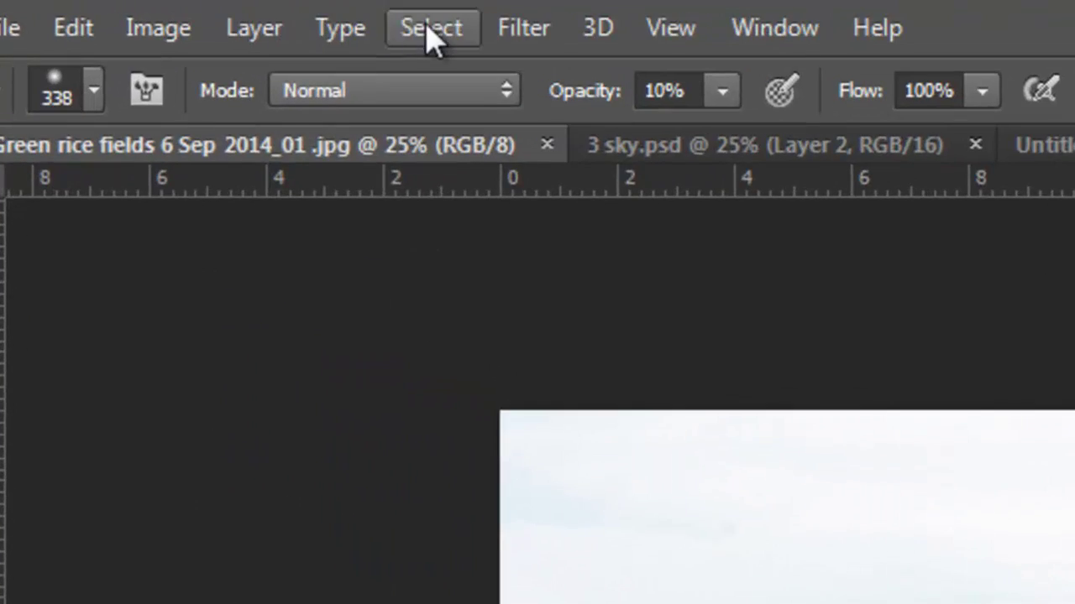
pyautogui.click(152, 8)
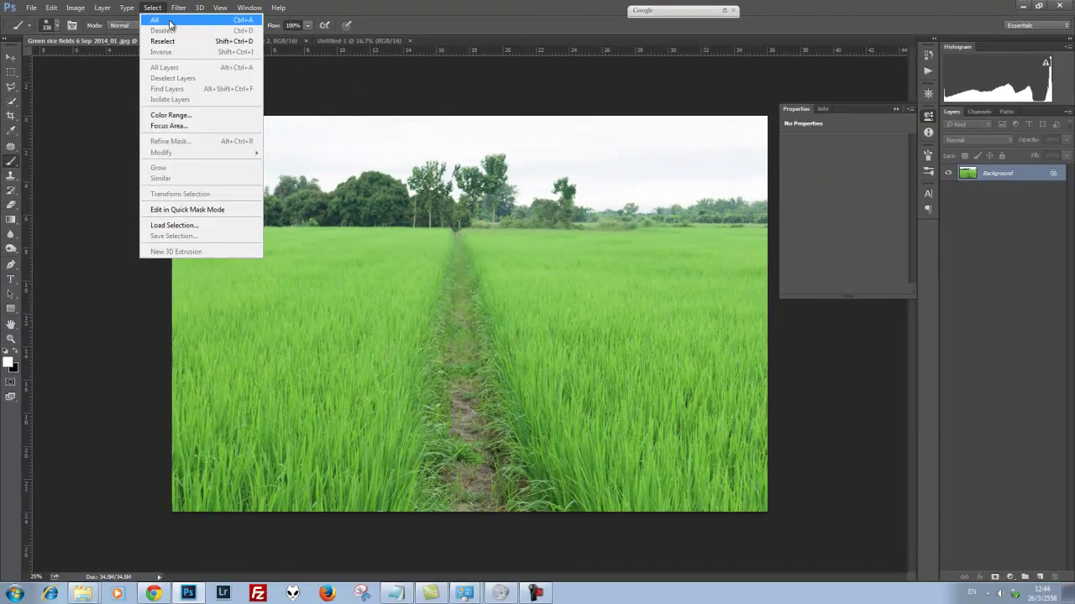
pyautogui.click(180, 17)
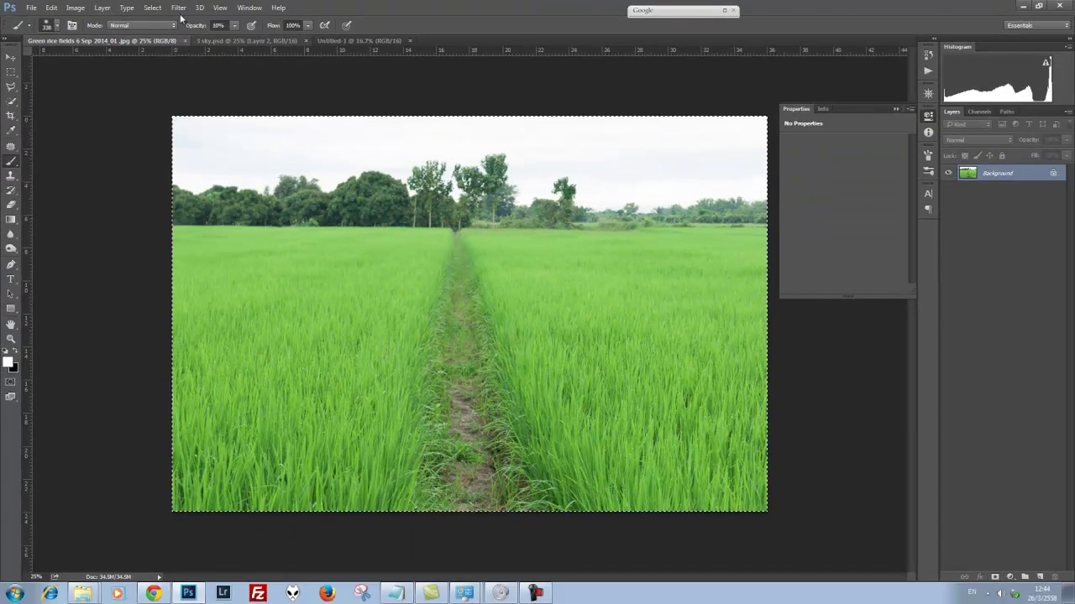
pyautogui.click(74, 7)
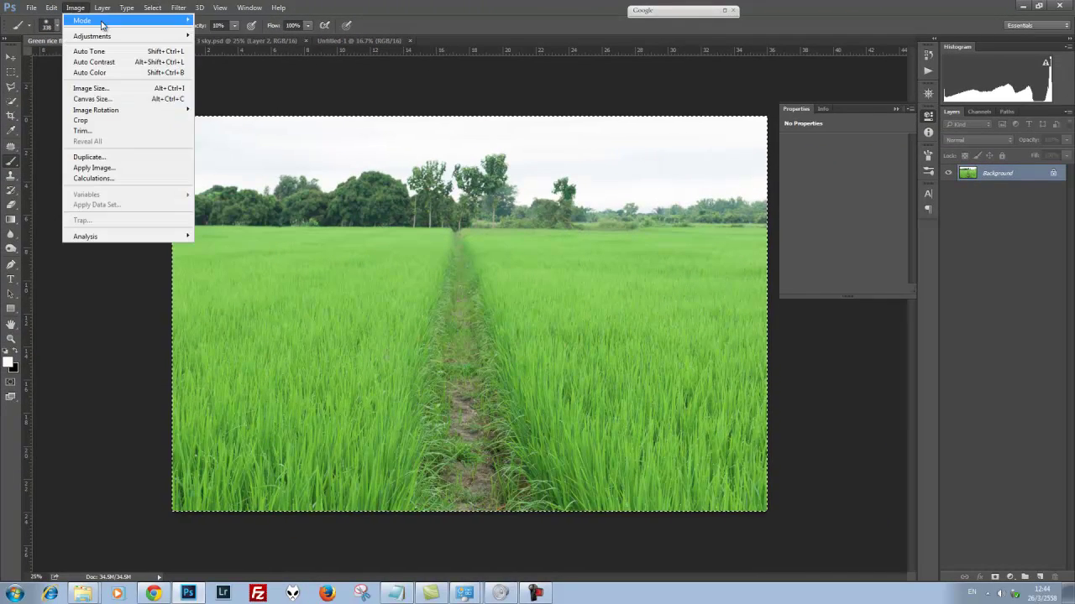
pyautogui.moveTo(51, 7)
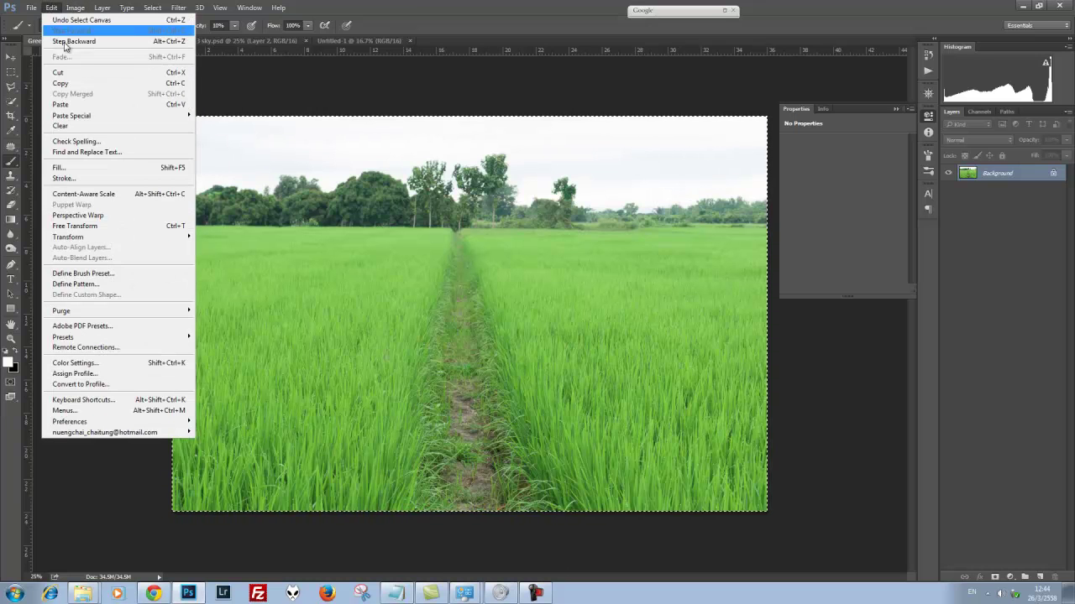
pyautogui.click(85, 84)
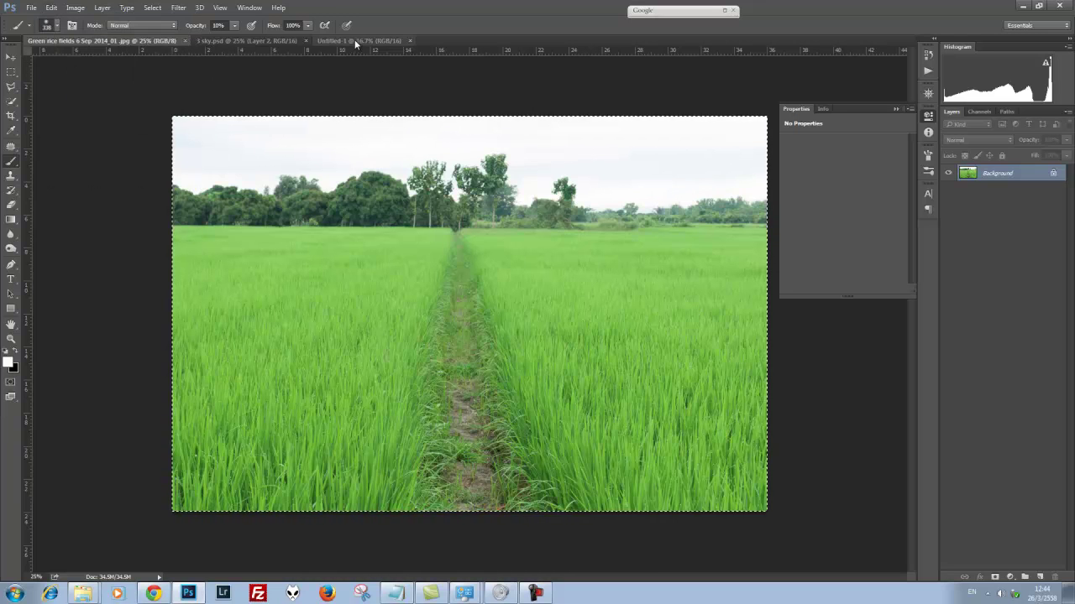
# - Paste the rice field photo into the square Untitled-1 document as Layer 1
pyautogui.click(354, 39)
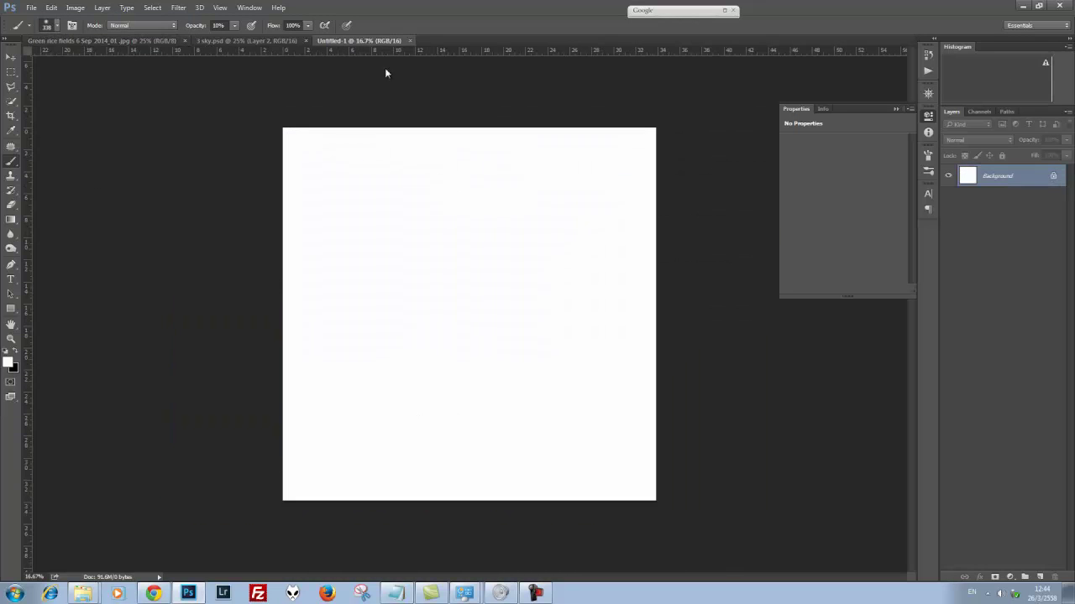
pyautogui.click(151, 7)
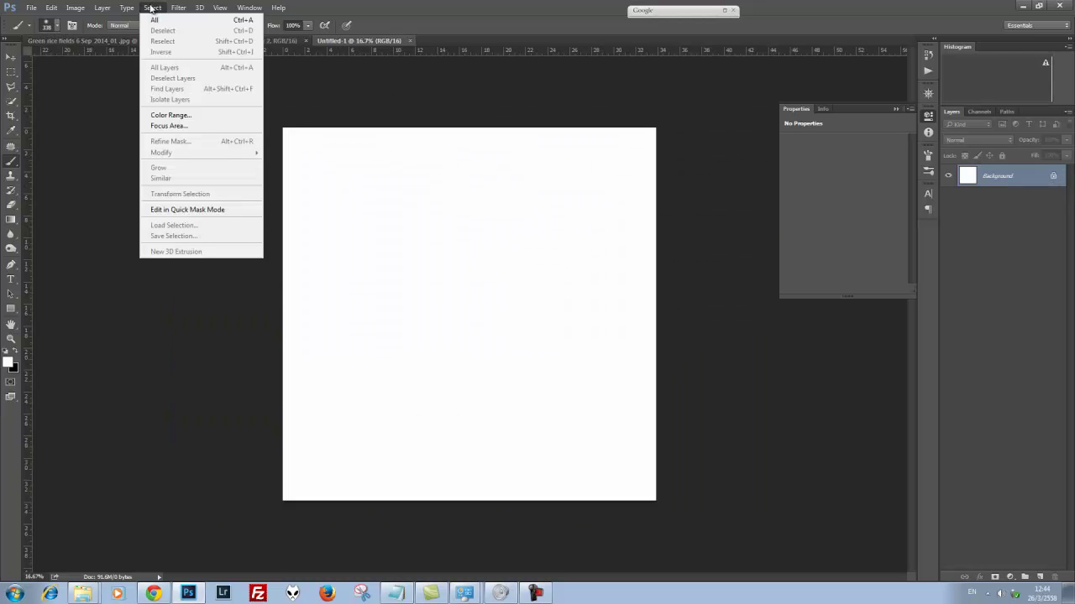
pyautogui.click(151, 8)
pyautogui.click(65, 9)
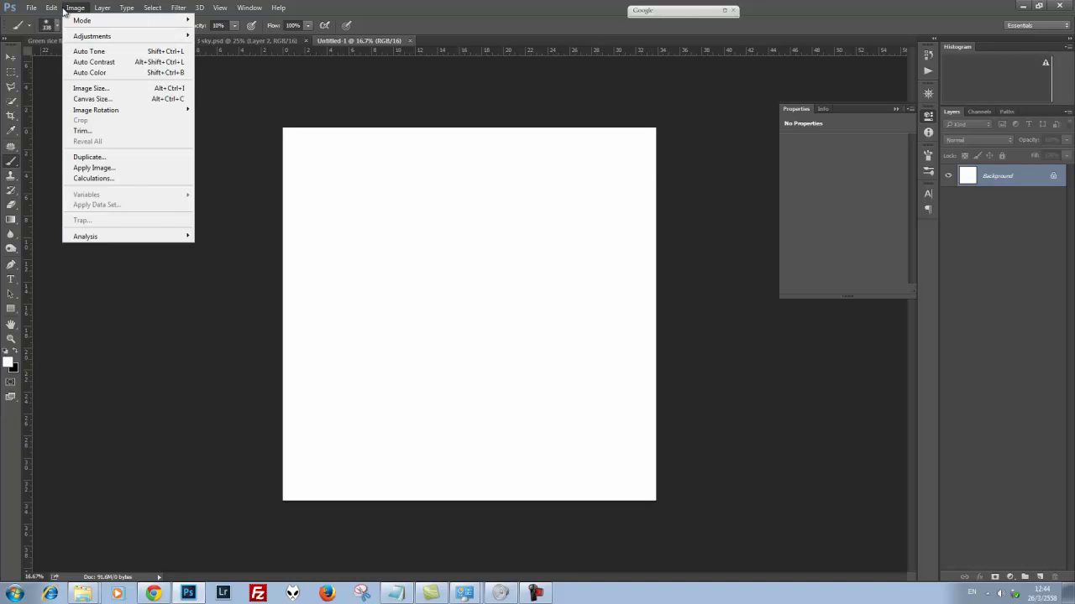
pyautogui.moveTo(51, 7)
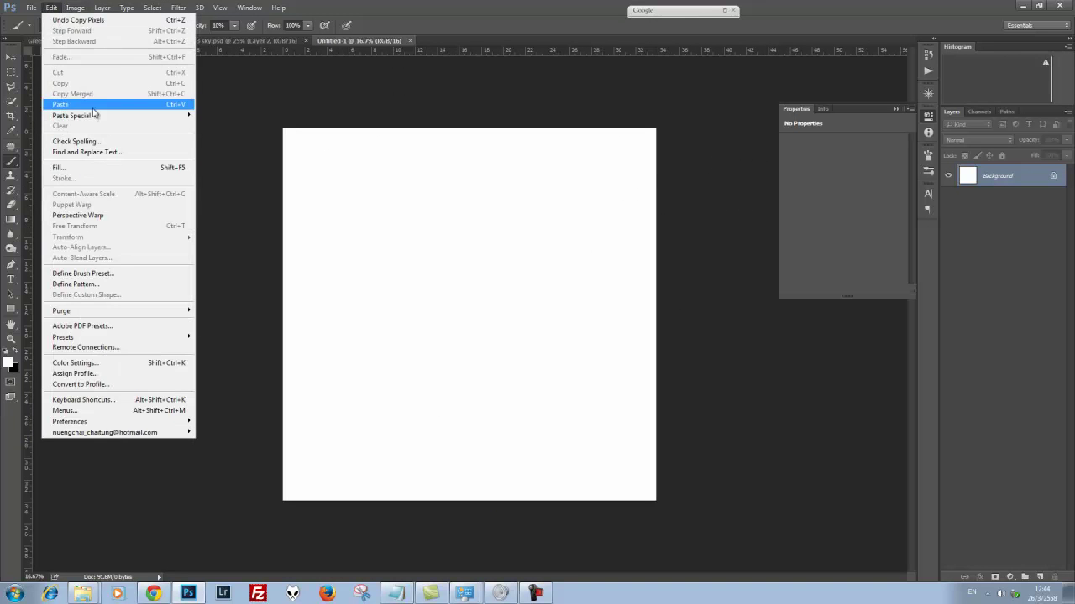
pyautogui.click(93, 107)
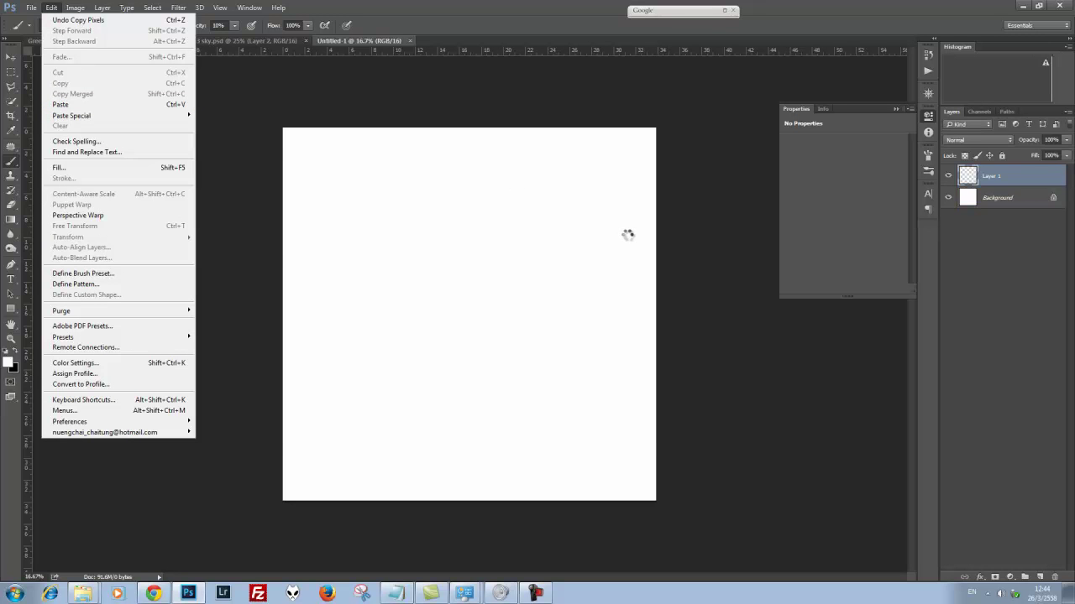
# - Move the rice field layer down so it reaches the canvas bottom
pyautogui.press('v')
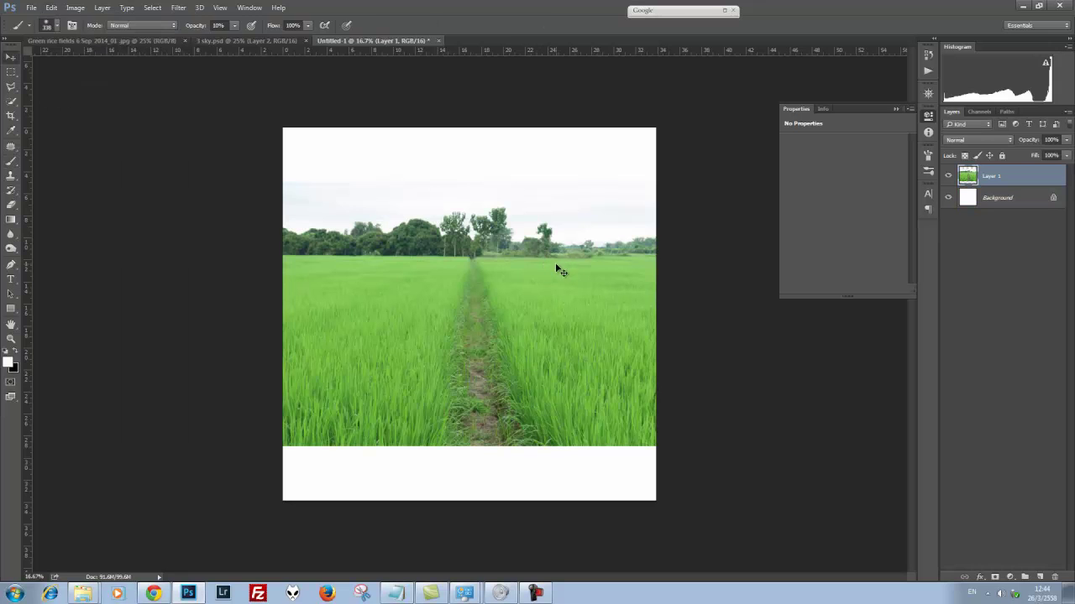
pyautogui.moveTo(477, 301); pyautogui.dragTo(474, 359)
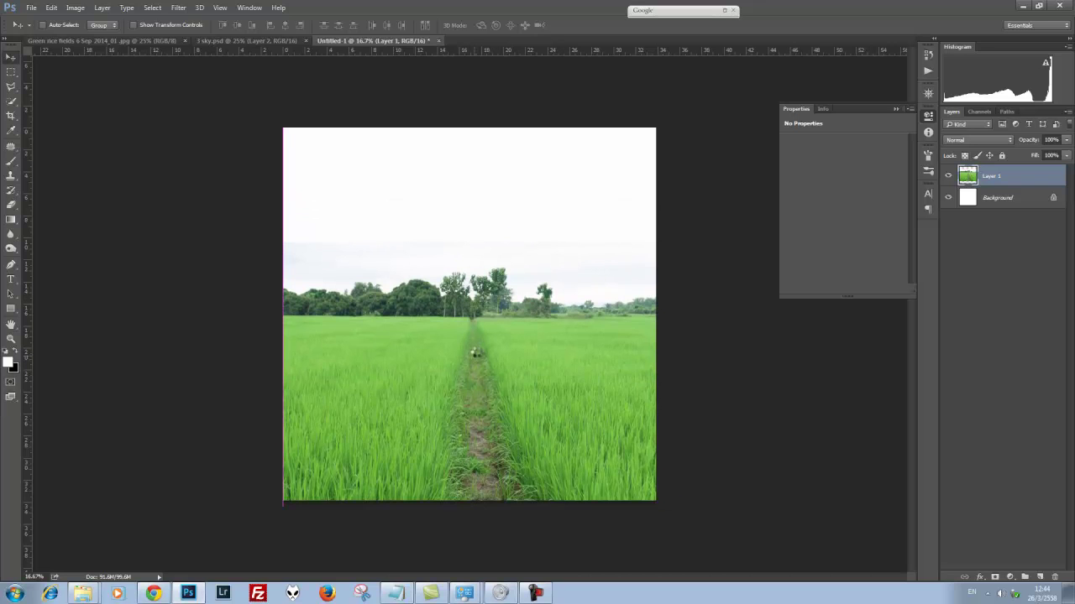
pyautogui.moveTo(476, 350); pyautogui.dragTo(476, 351)
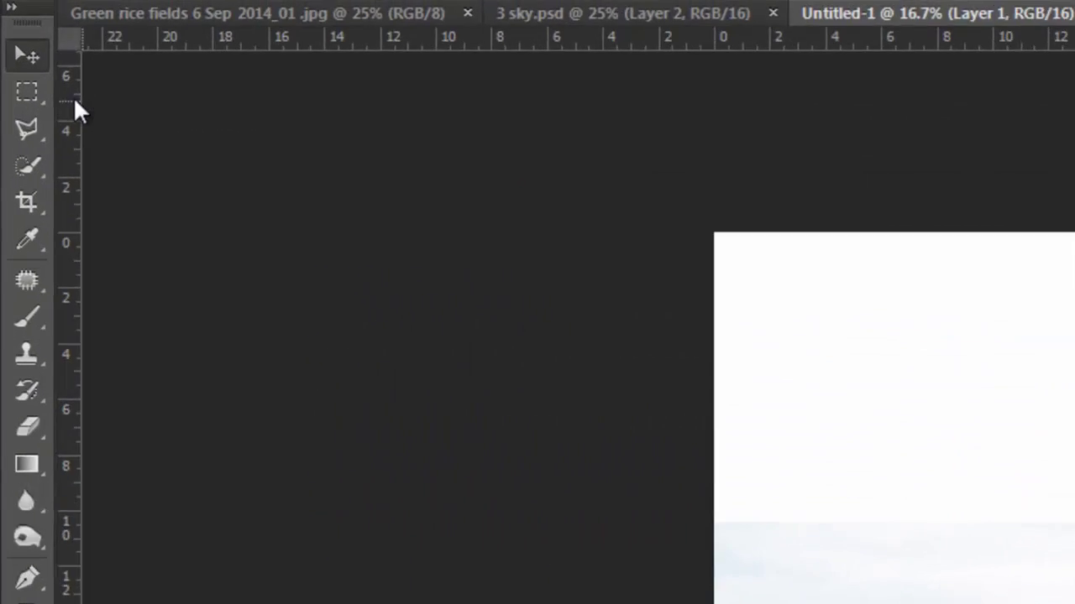
# - Select the trees and sky with a rectangular marquee and delete them
pyautogui.click(11, 72)
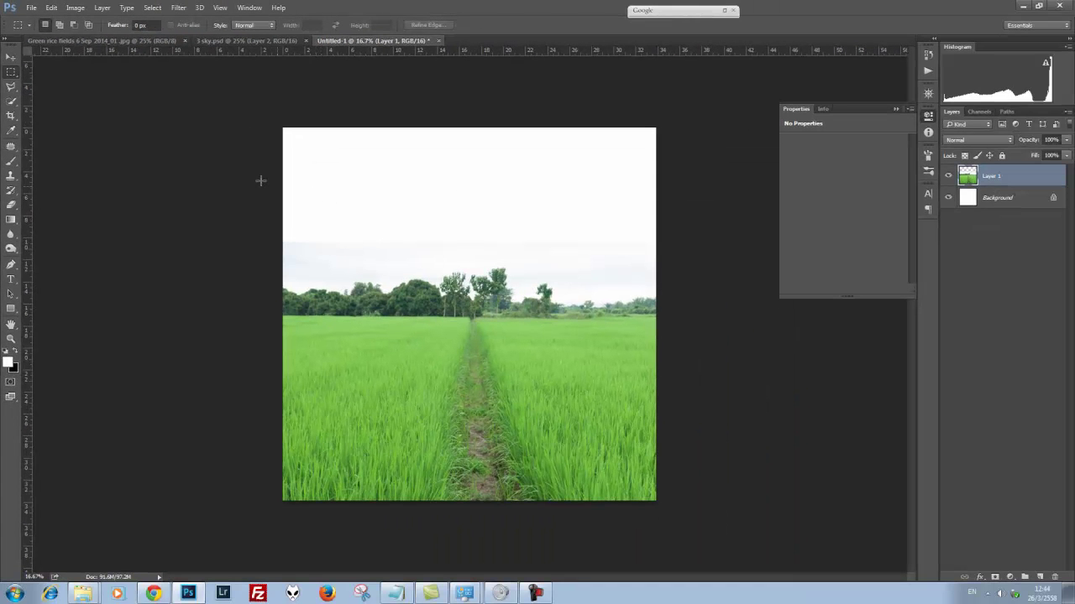
pyautogui.moveTo(260, 181); pyautogui.dragTo(325, 201)
pyautogui.moveTo(643, 273); pyautogui.dragTo(678, 320)
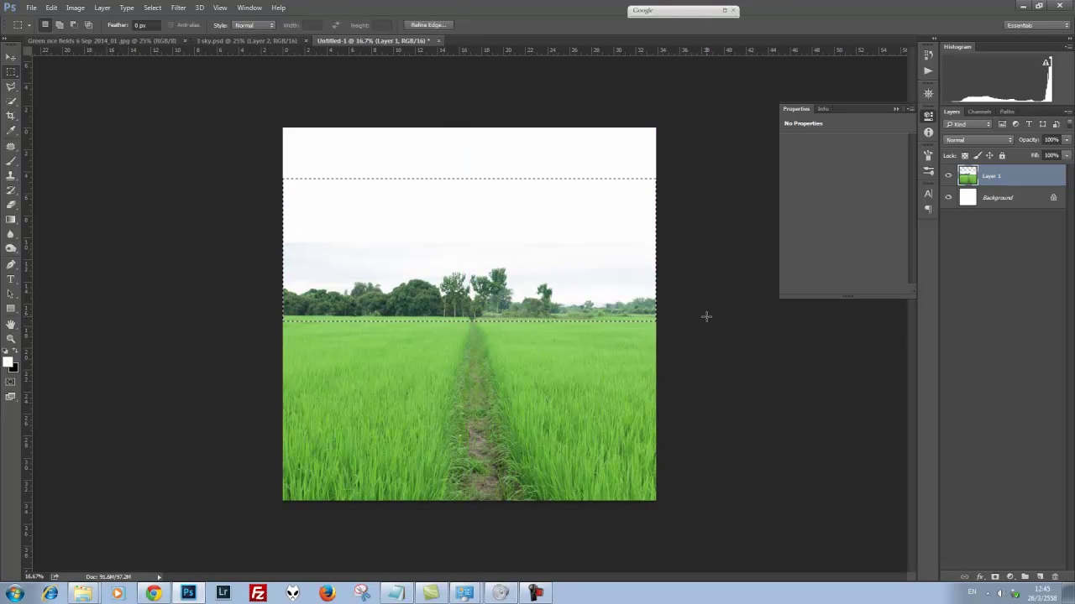
pyautogui.press('Delete')
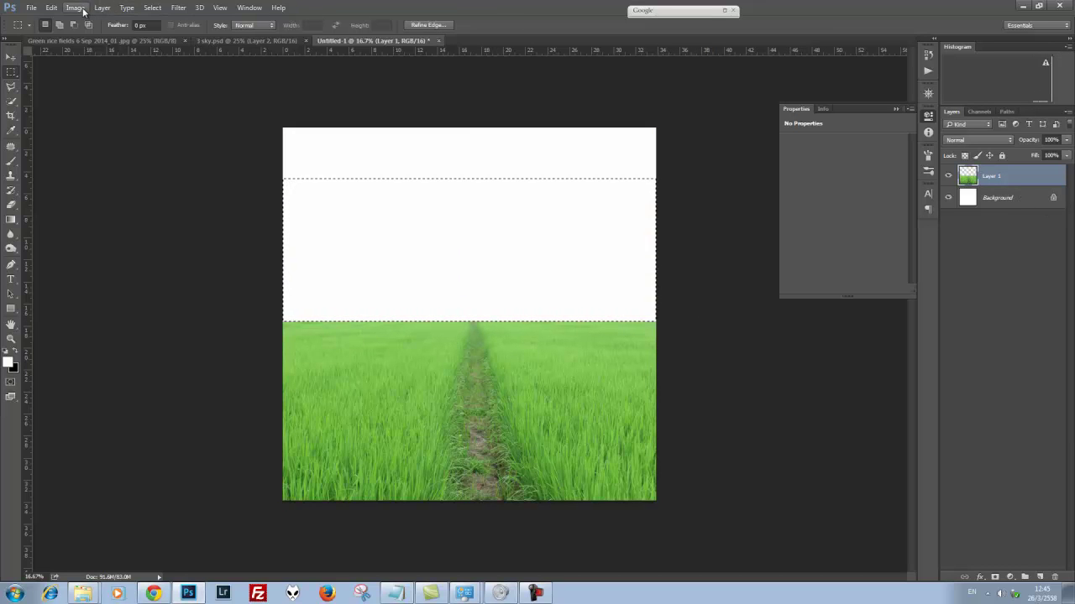
# - Deselect the erased area, pick the Eraser tool and zoom in twice
pyautogui.click(153, 11)
pyautogui.click(164, 30)
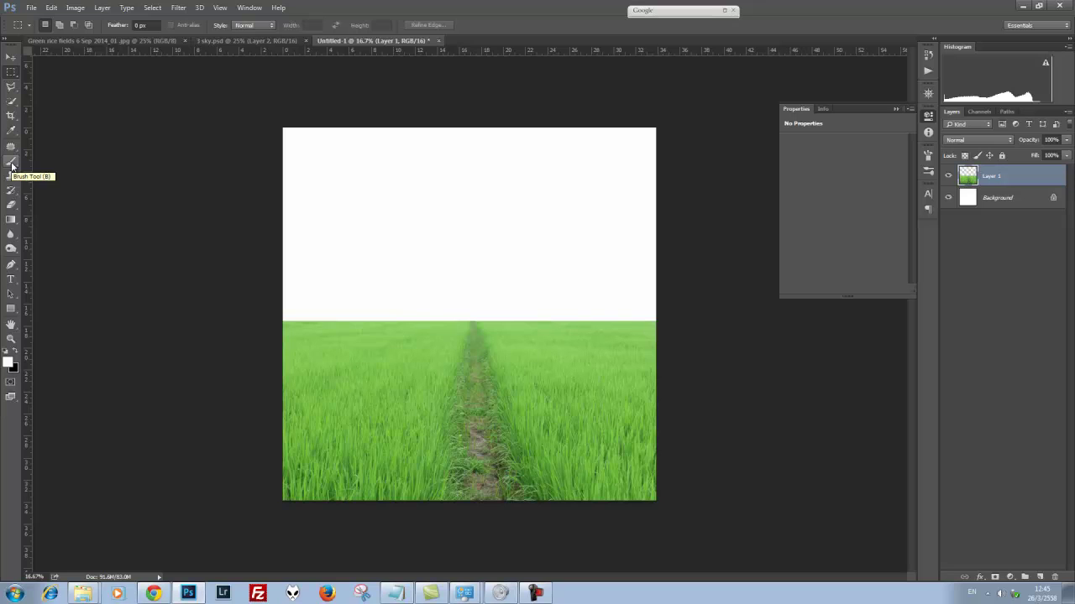
pyautogui.click(14, 205)
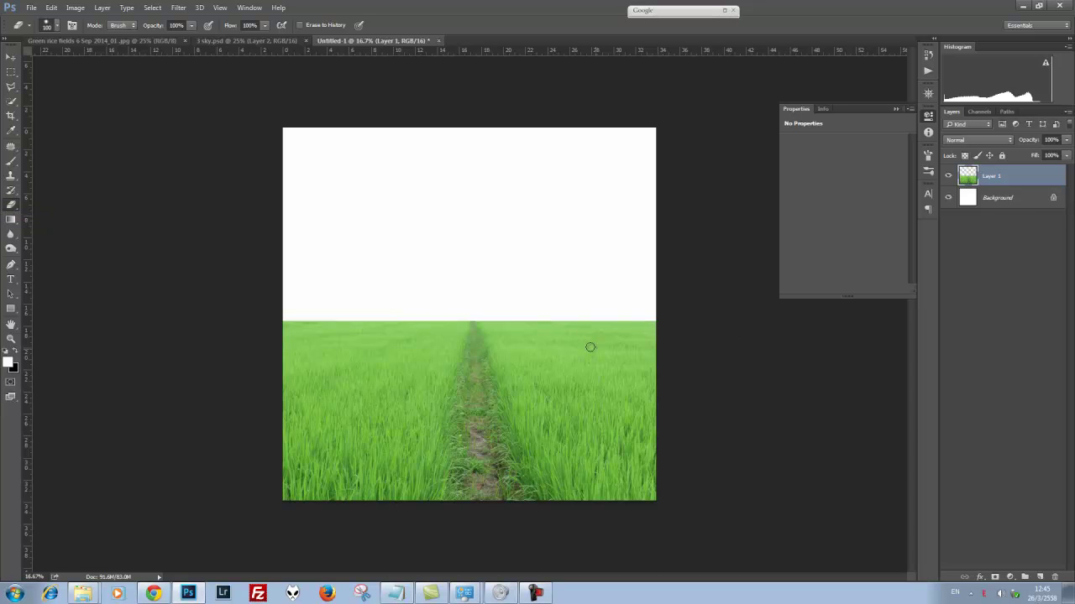
pyautogui.hotkey('ctrl', '+')
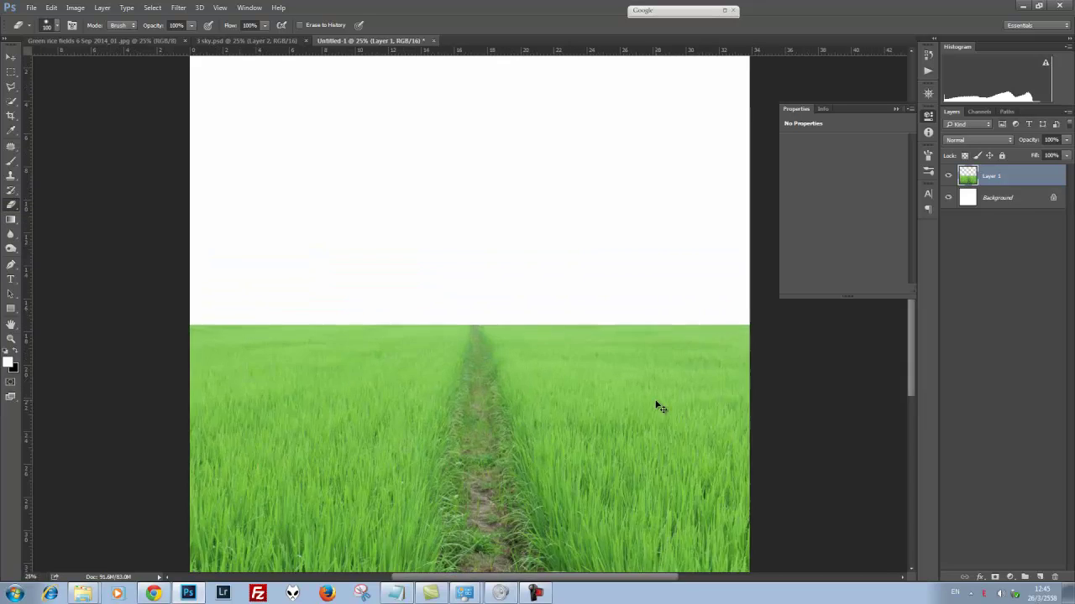
pyautogui.hotkey('ctrl', '+')
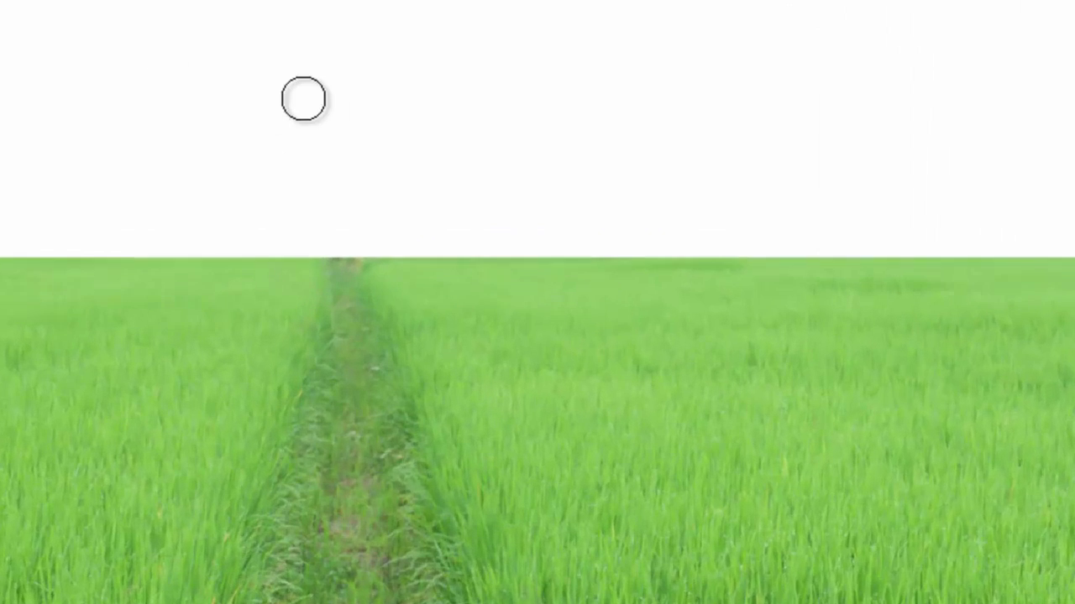
# - Set the eraser to a soft round brush at 50% hardness
pyautogui.rightClick(281, 41)
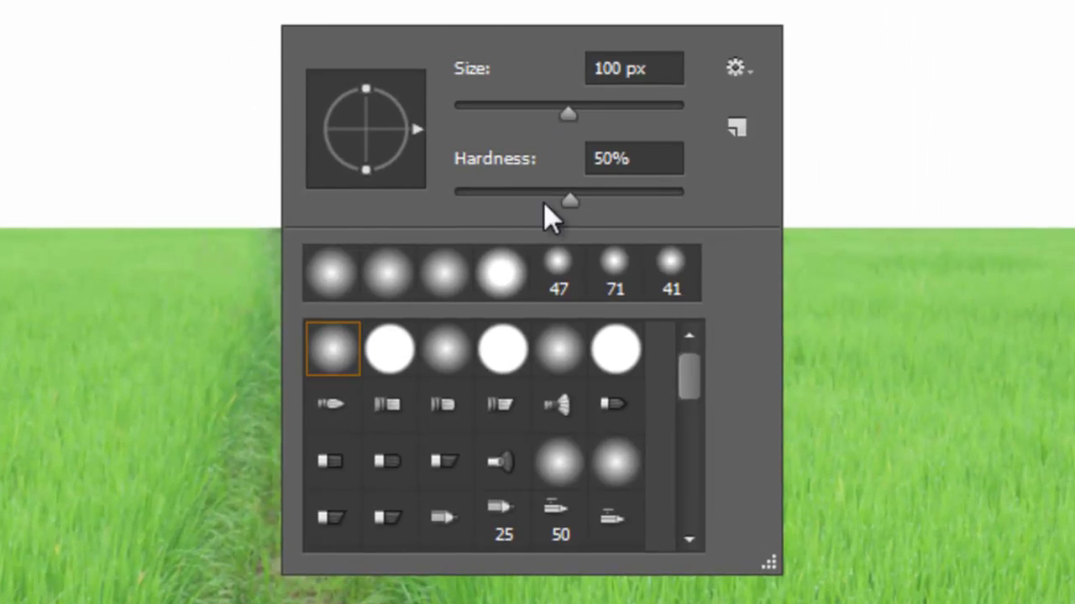
pyautogui.click(337, 354)
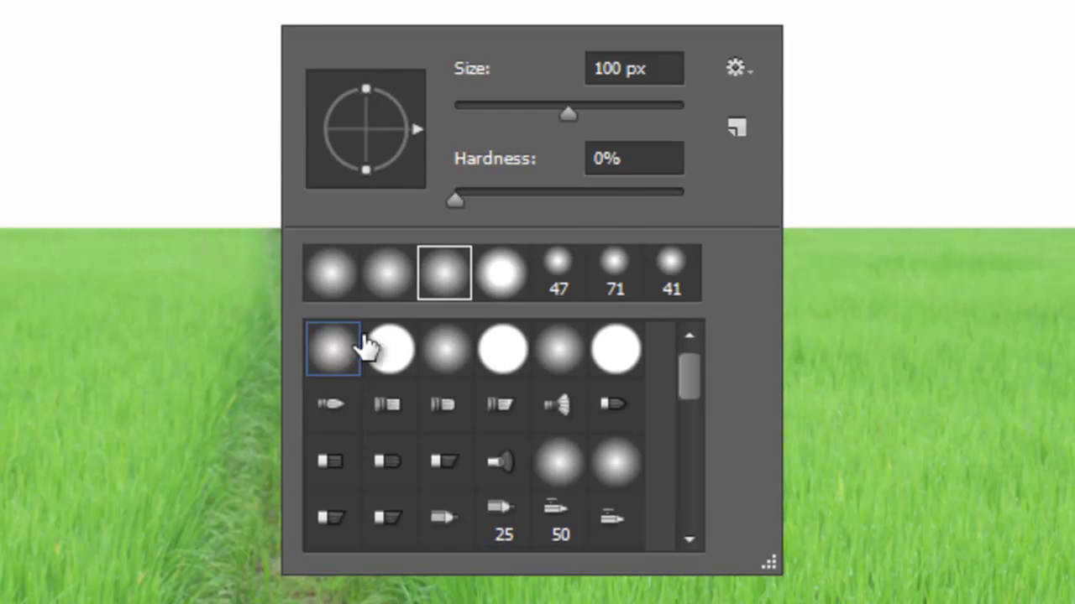
pyautogui.click(556, 193)
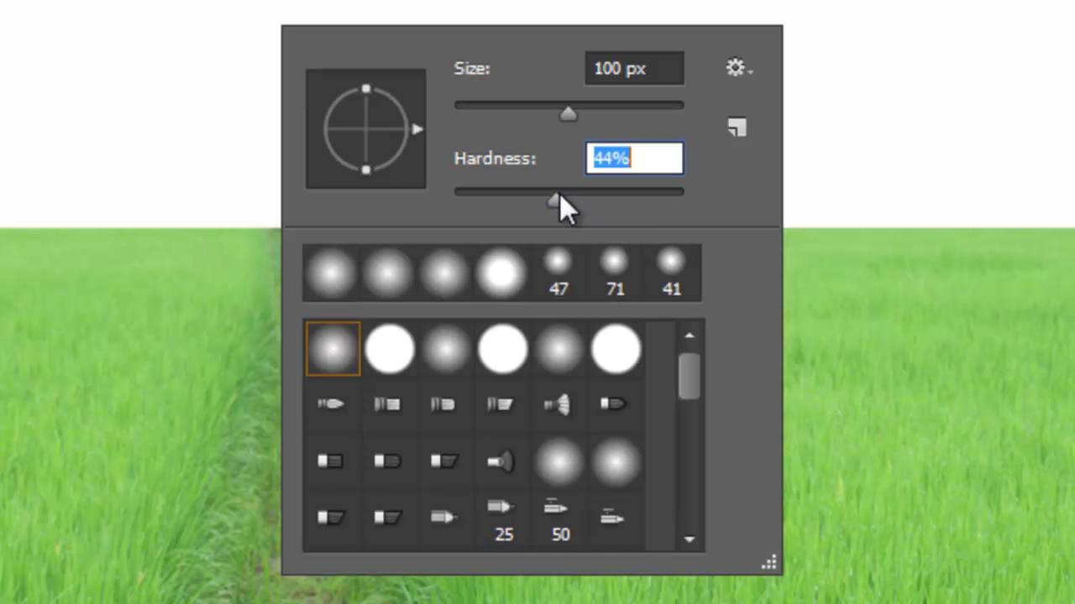
pyautogui.moveTo(559, 192); pyautogui.dragTo(570, 192)
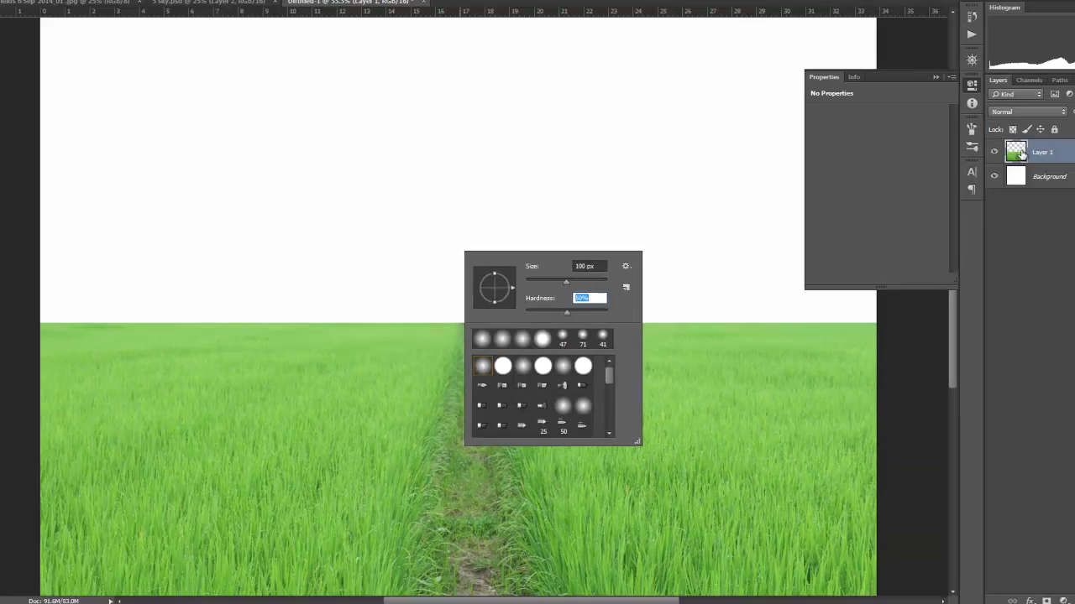
pyautogui.press('Return')
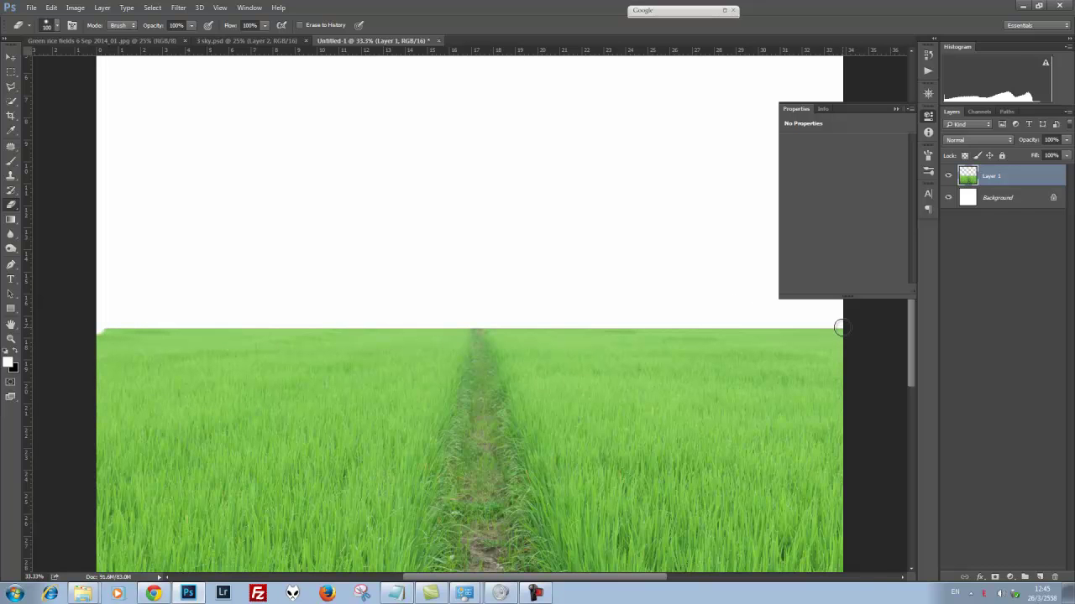
# - Softly erase the grass horizon and inspect the edge at 100% zoom
pyautogui.keyDown('shift'); pyautogui.click(840, 327); pyautogui.keyUp('shift')
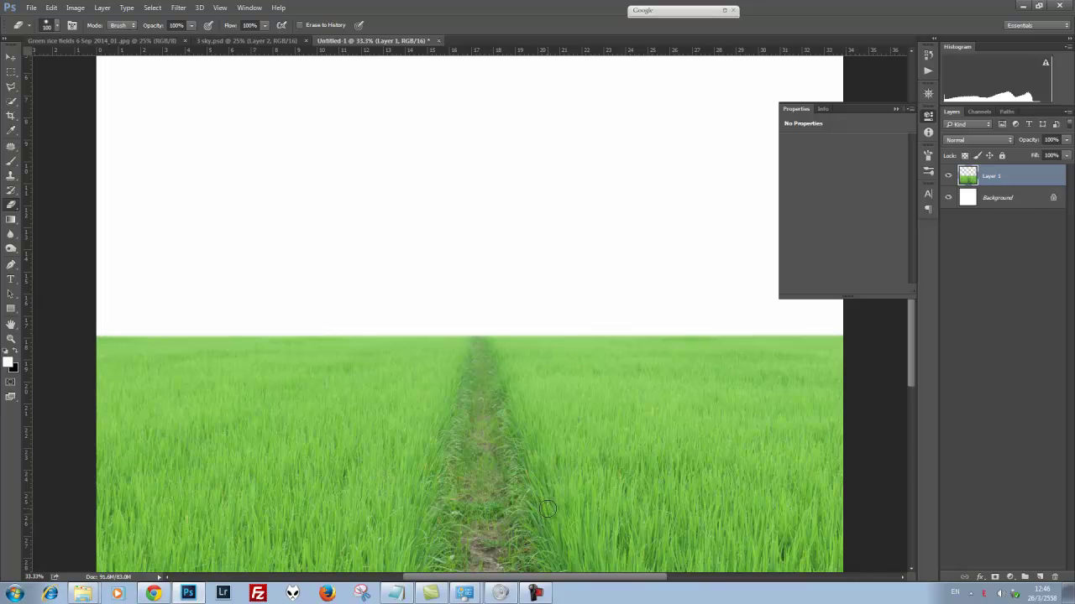
pyautogui.hotkey('ctrl', '+')
pyautogui.hotkey('ctrl', '+')
pyautogui.hotkey('ctrl', '+')
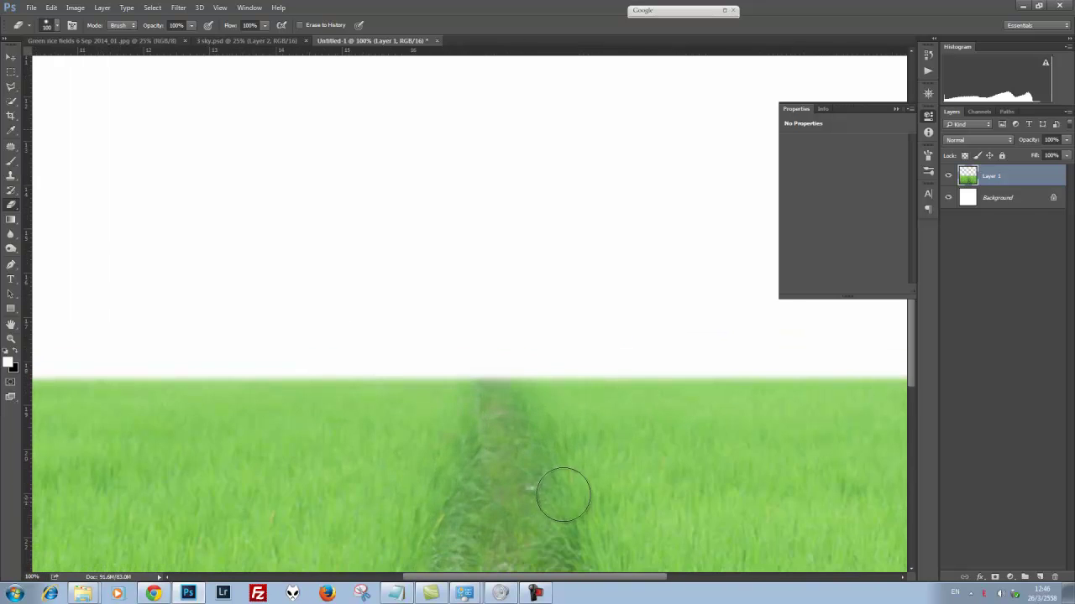
pyautogui.moveTo(226, 383); pyautogui.dragTo(699, 302)
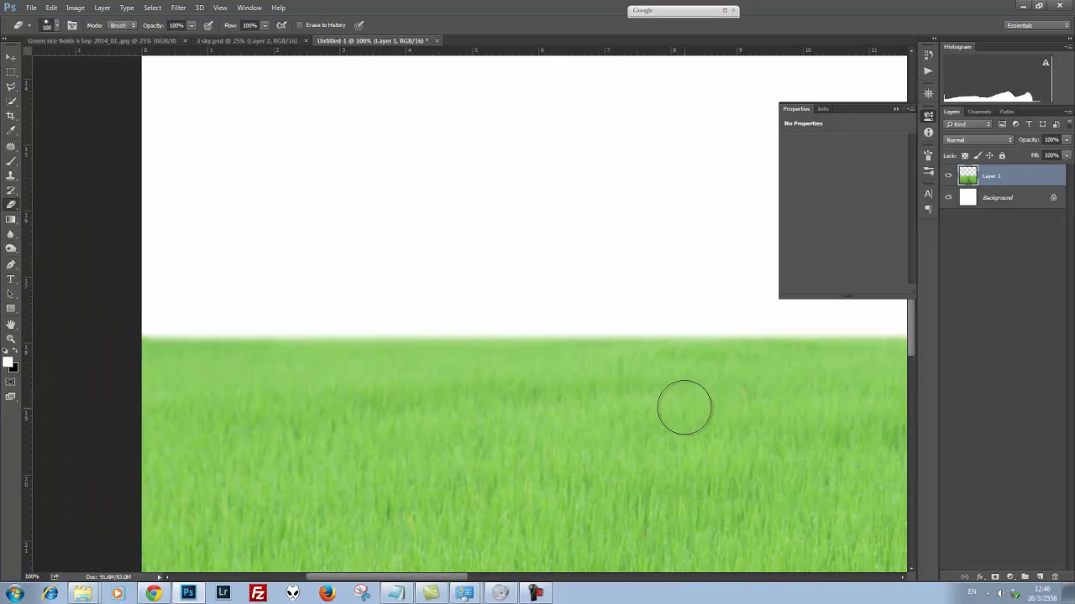
pyautogui.moveTo(731, 411)
pyautogui.mouseDown()
pyautogui.moveTo(612, 412)
pyautogui.moveTo(624, 374)
pyautogui.mouseUp()
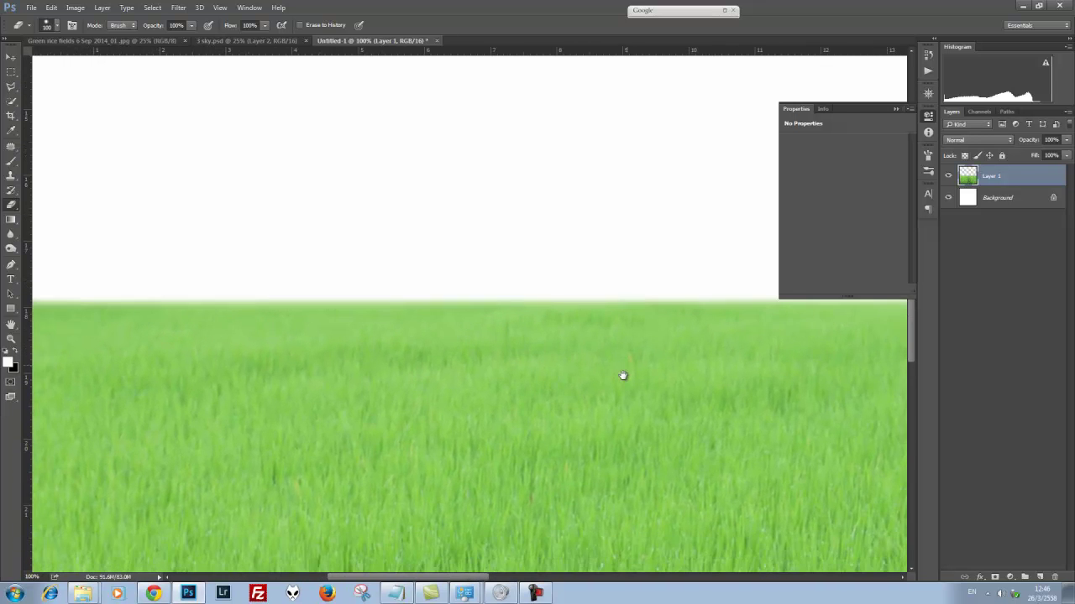
pyautogui.scroll(-1, 627, 402)
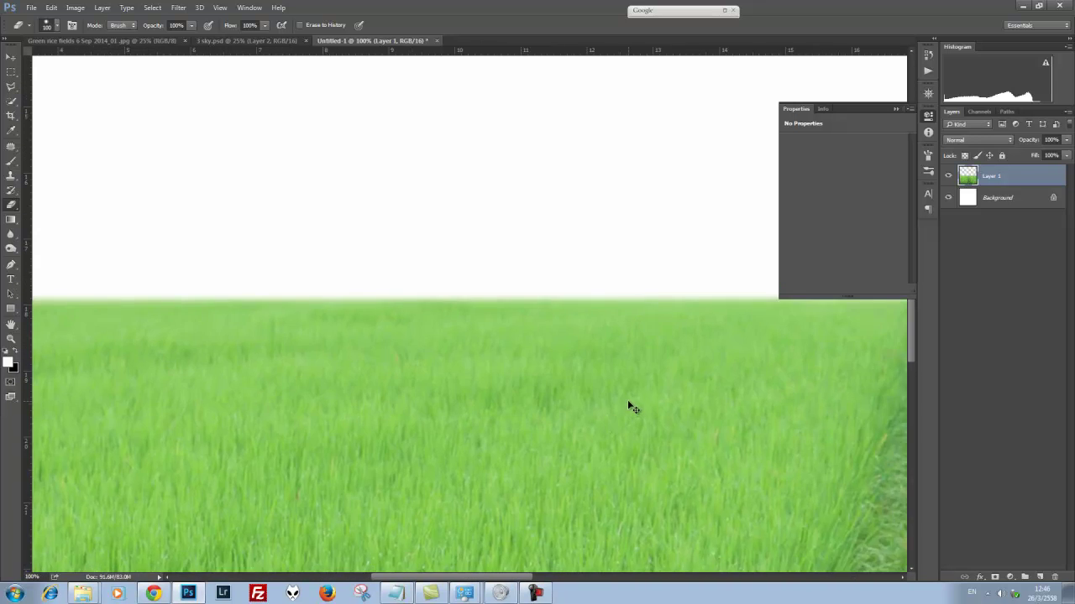
pyautogui.scroll(-1, 626, 403)
pyautogui.scroll(-1, 628, 401)
pyautogui.scroll(-1, 628, 399)
pyautogui.scroll(-1, 628, 399)
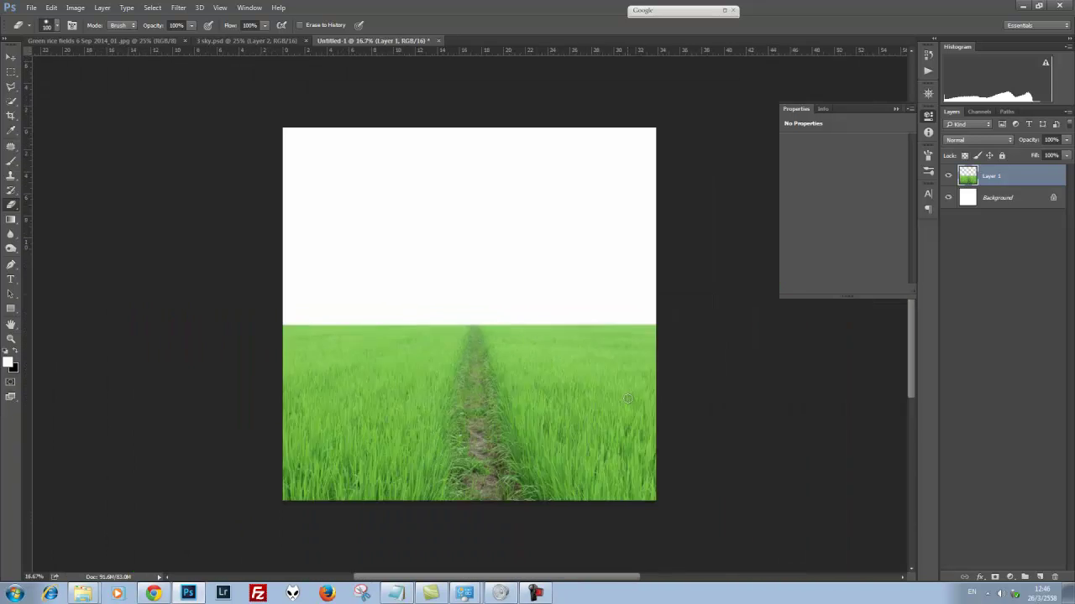
# - Glance at 3 sky.psd and the rice field photo, then target Untitled-1's Background layer
pyautogui.click(254, 40)
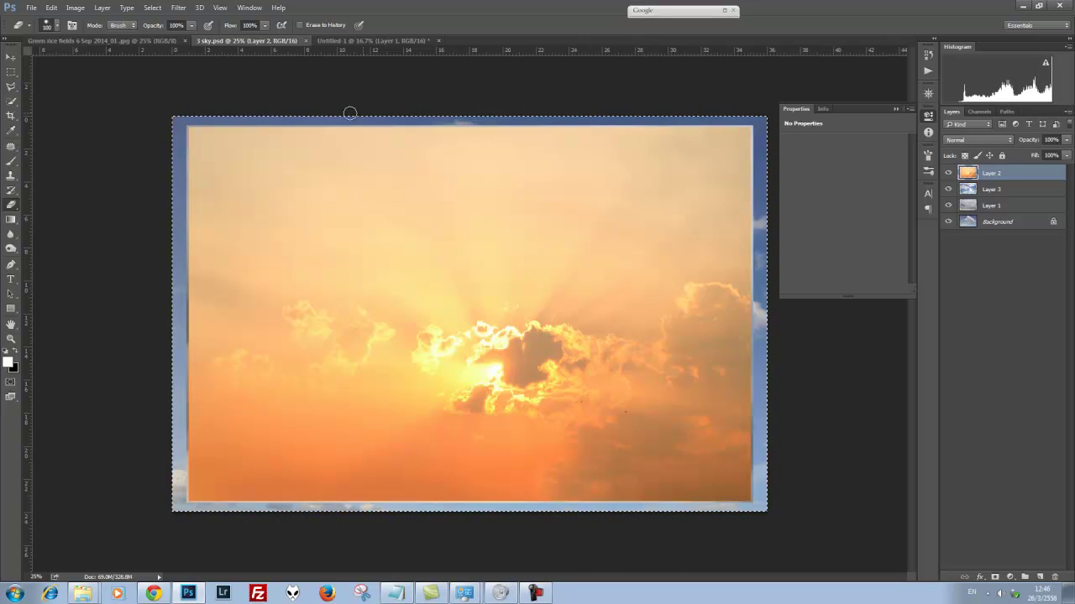
pyautogui.click(132, 40)
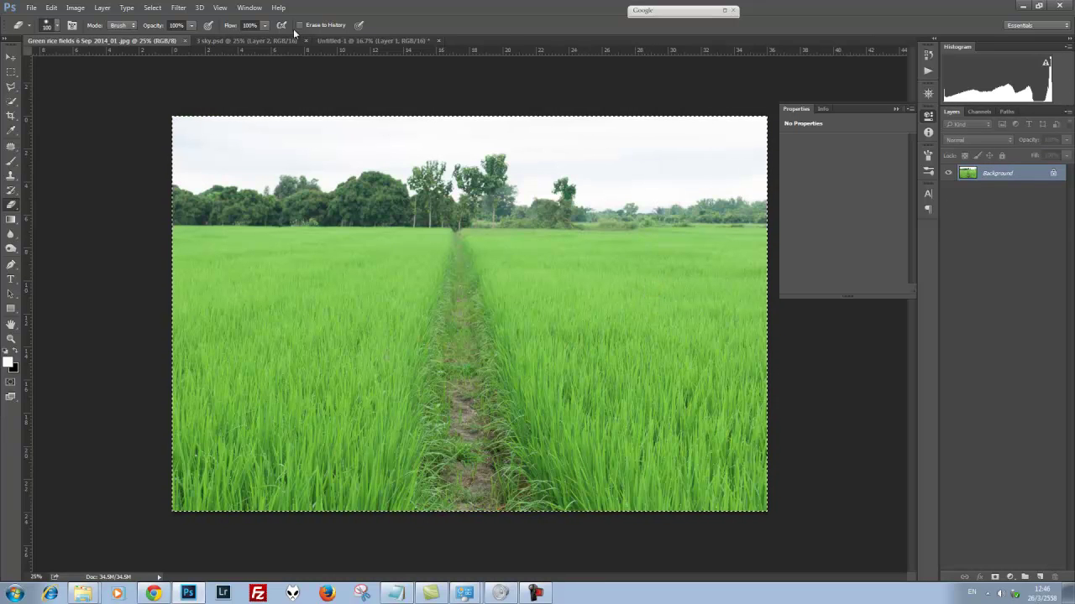
pyautogui.click(366, 40)
pyautogui.click(970, 197)
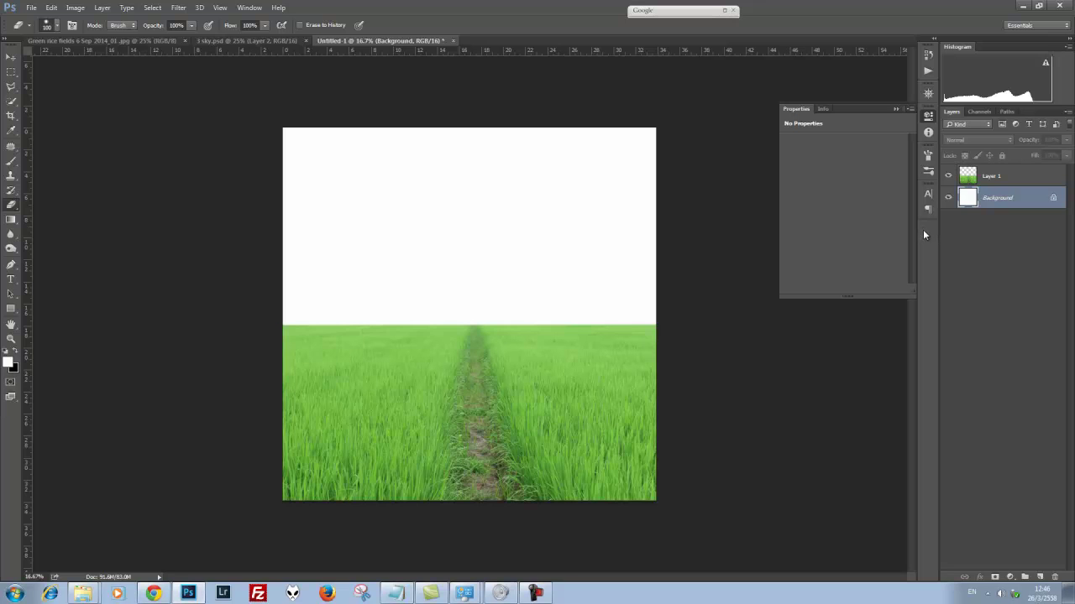
# - Paste the sunset sky, move it up to fill the canvas top, and select Layer 1
pyautogui.click(51, 8)
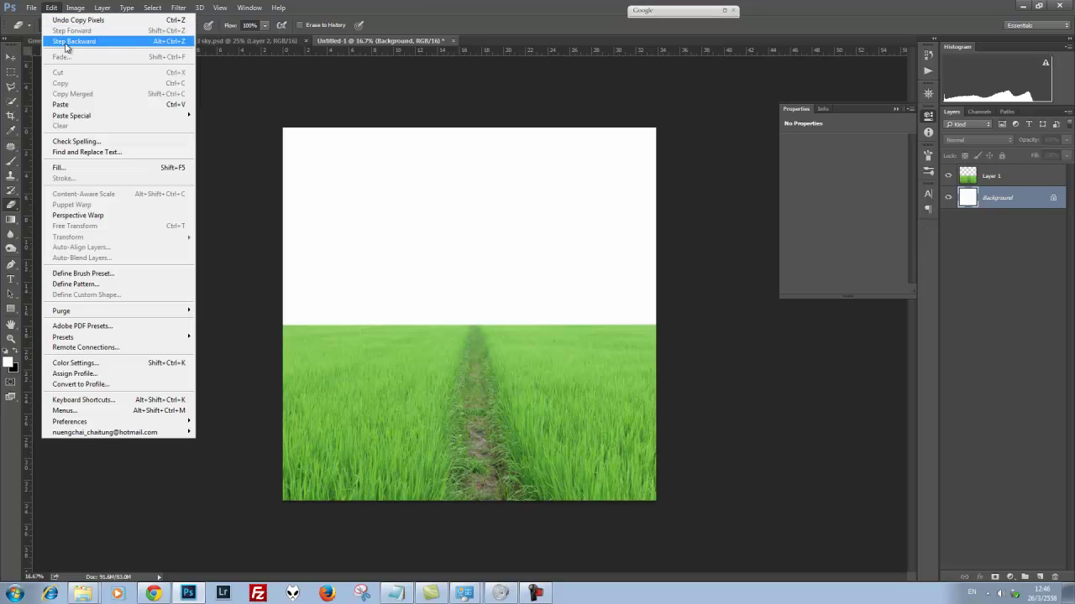
pyautogui.click(87, 105)
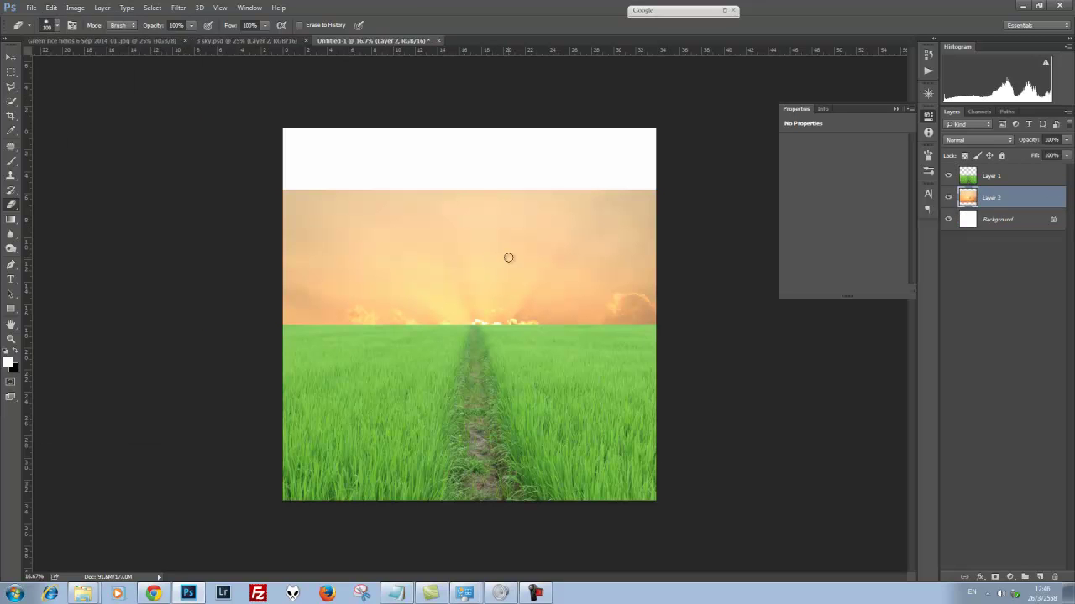
pyautogui.click(10, 59)
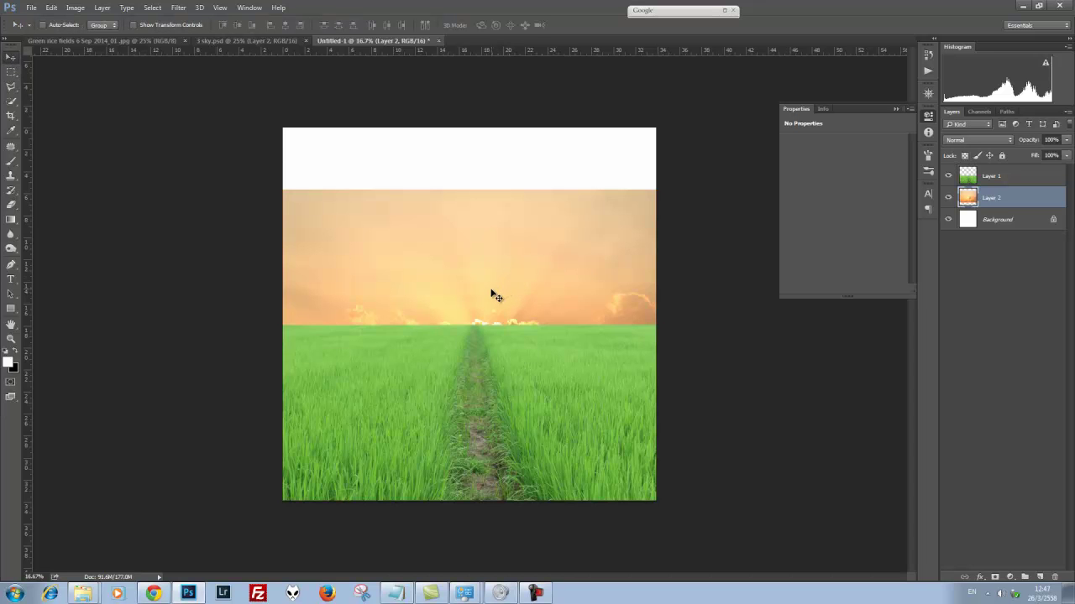
pyautogui.moveTo(485, 299)
pyautogui.mouseDown()
pyautogui.moveTo(492, 201)
pyautogui.moveTo(495, 221)
pyautogui.mouseUp()
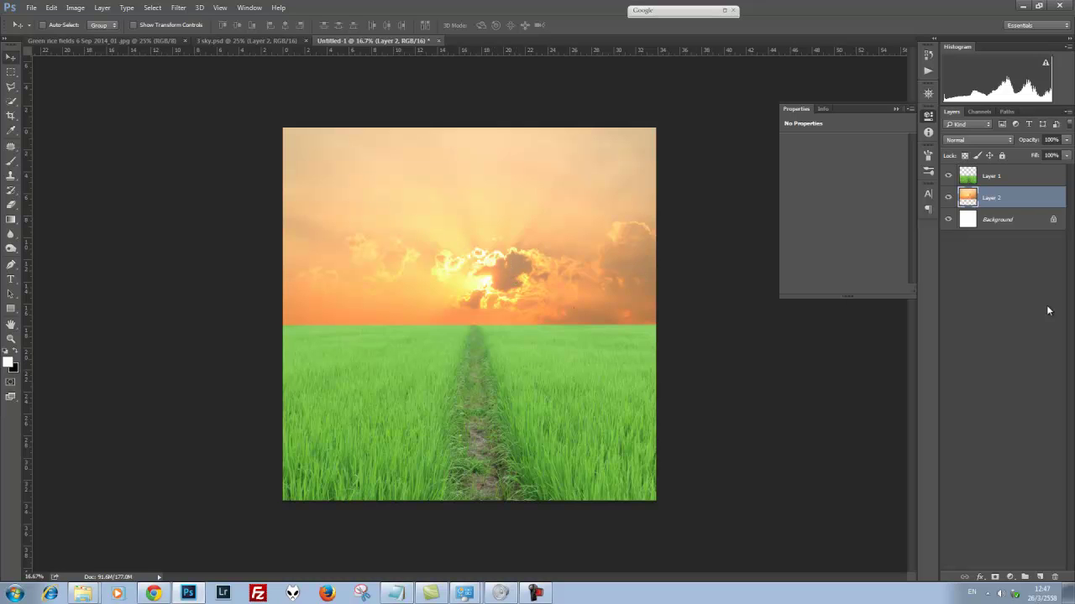
pyautogui.click(968, 178)
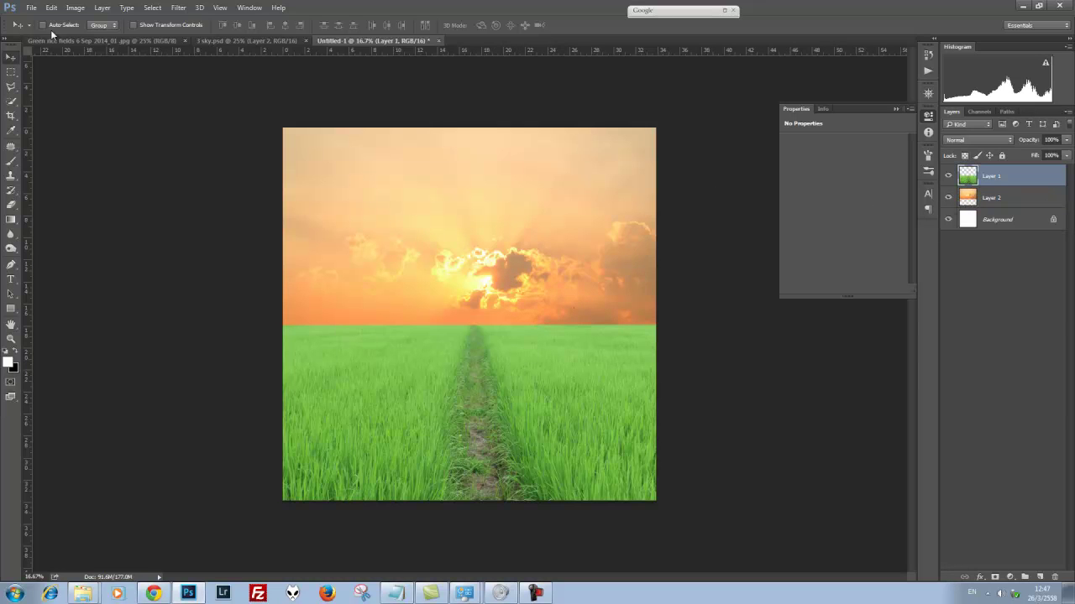
pyautogui.click(75, 8)
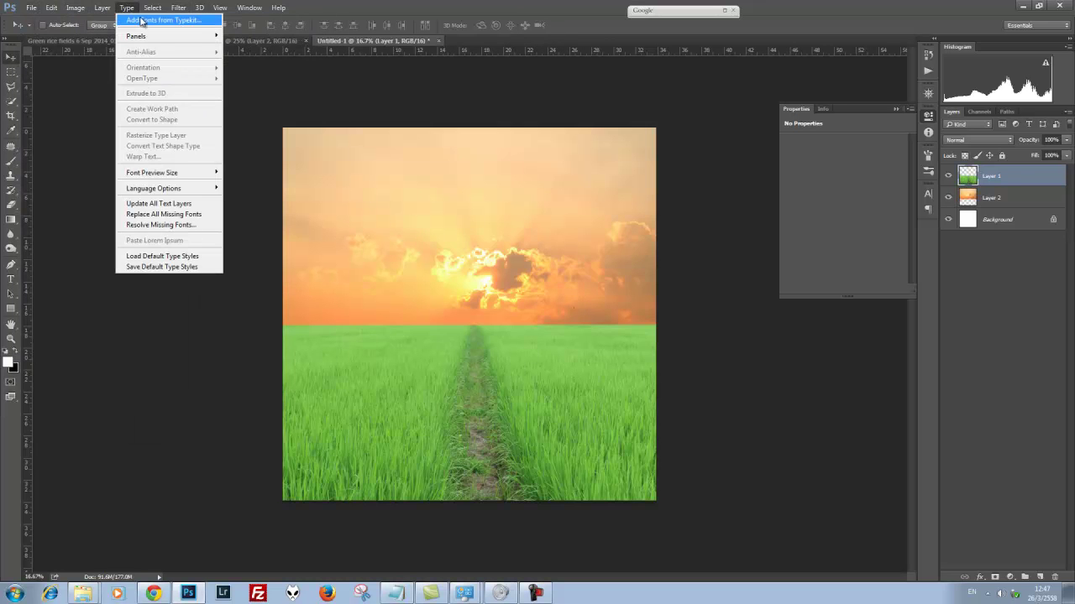
pyautogui.moveTo(108, 19)
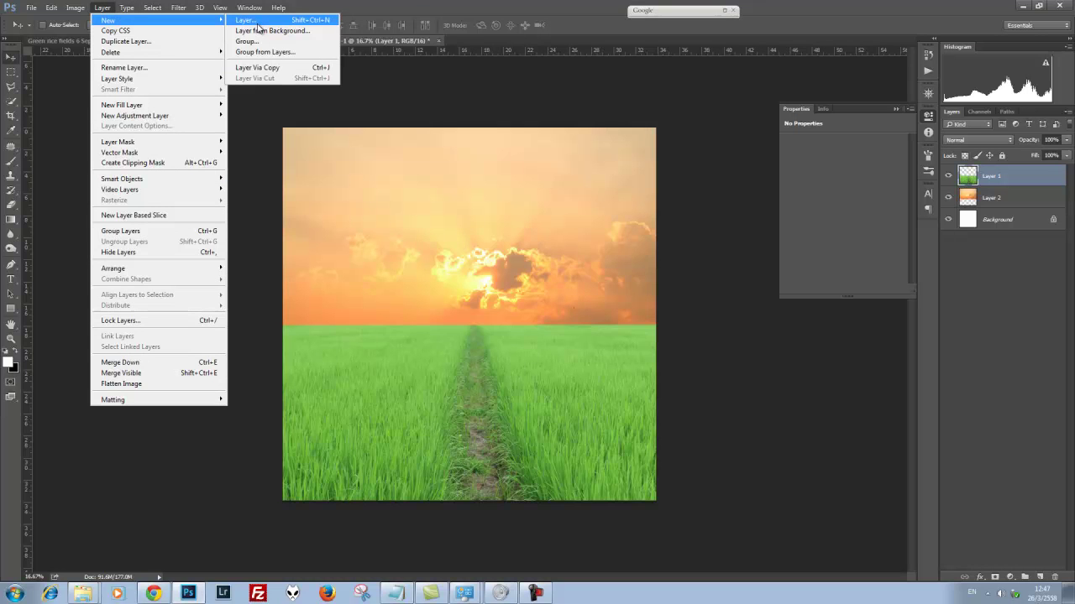
# - Add a new blank layer named Fog and switch to the Brush tool
pyautogui.click(254, 22)
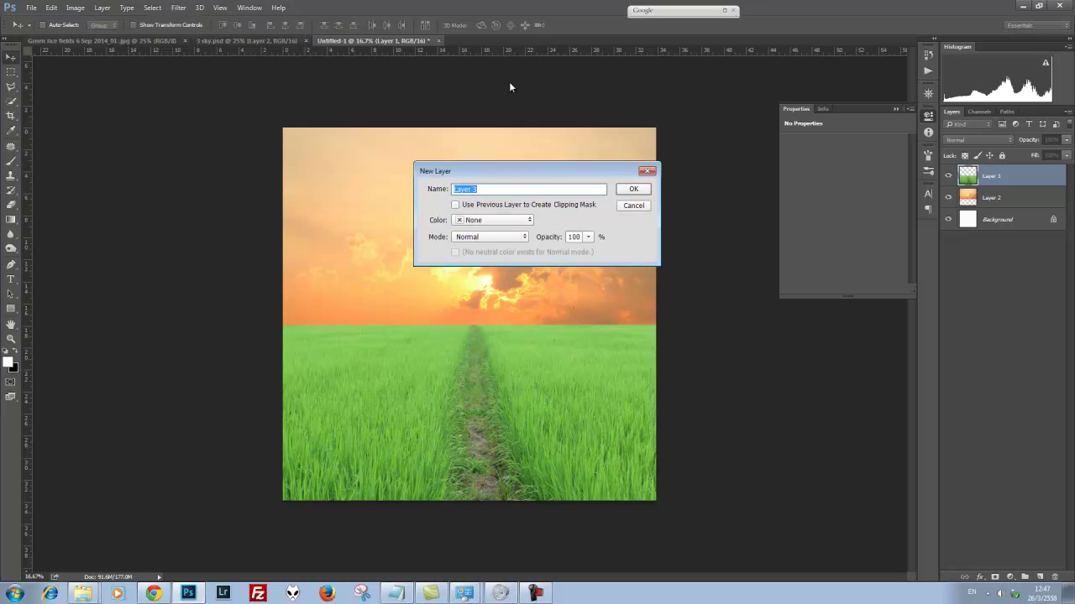
pyautogui.write('Fog')
pyautogui.click(634, 190)
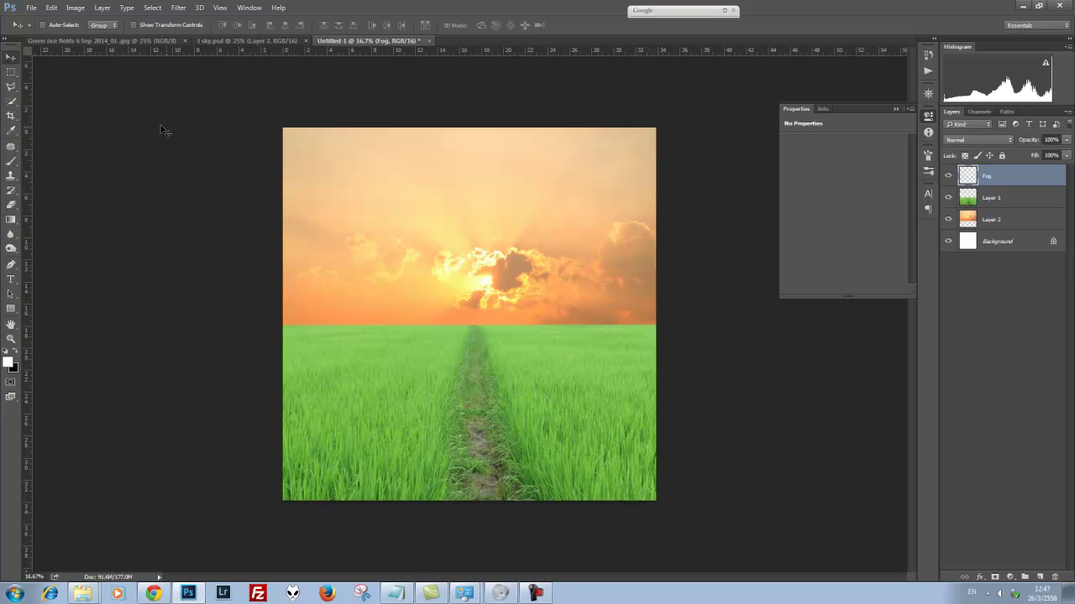
pyautogui.click(11, 166)
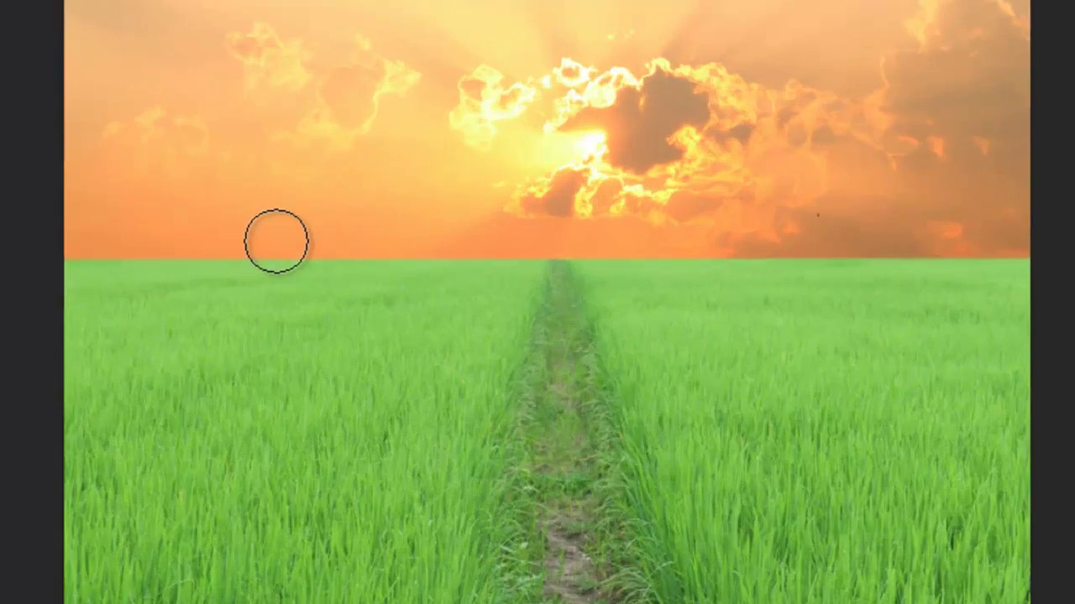
# - Set the brush to a soft round tip with 0% hardness and 219 px size
pyautogui.rightClick(293, 325)
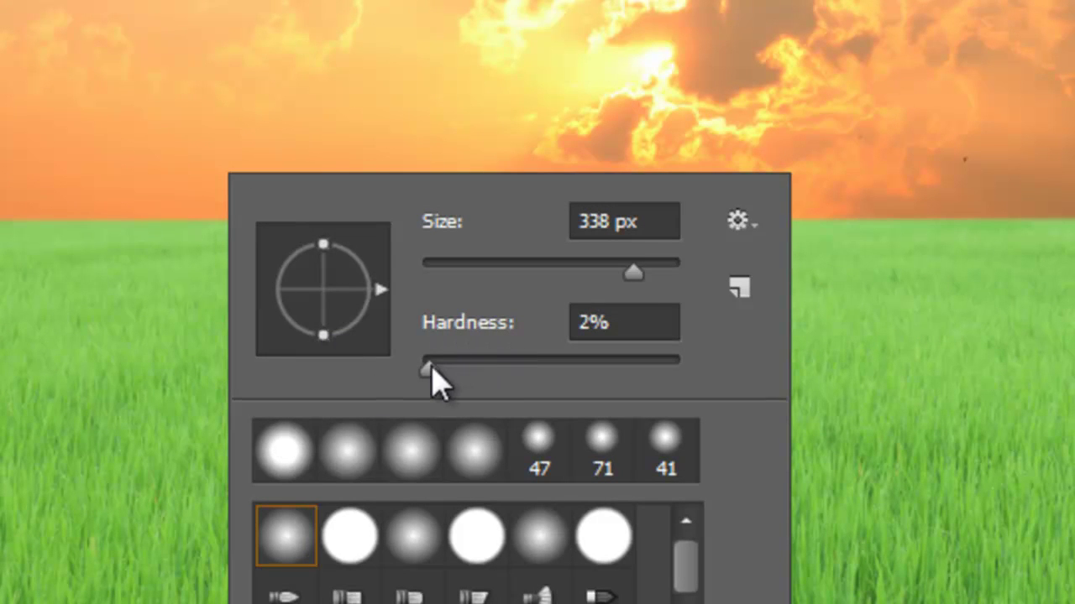
pyautogui.click(286, 536)
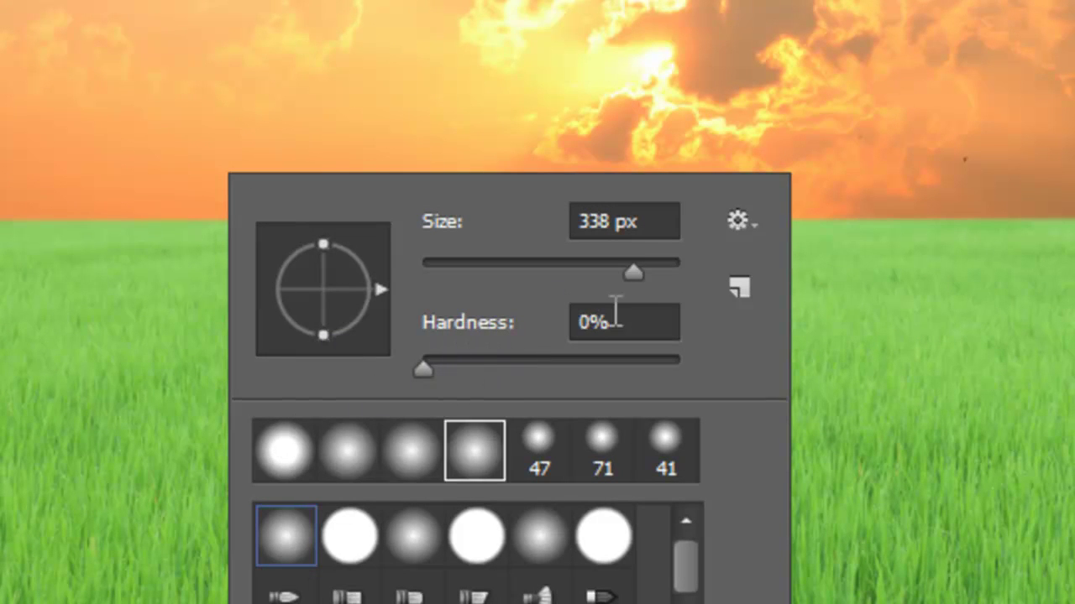
pyautogui.moveTo(631, 270)
pyautogui.mouseDown()
pyautogui.moveTo(546, 277)
pyautogui.moveTo(616, 296)
pyautogui.mouseUp()
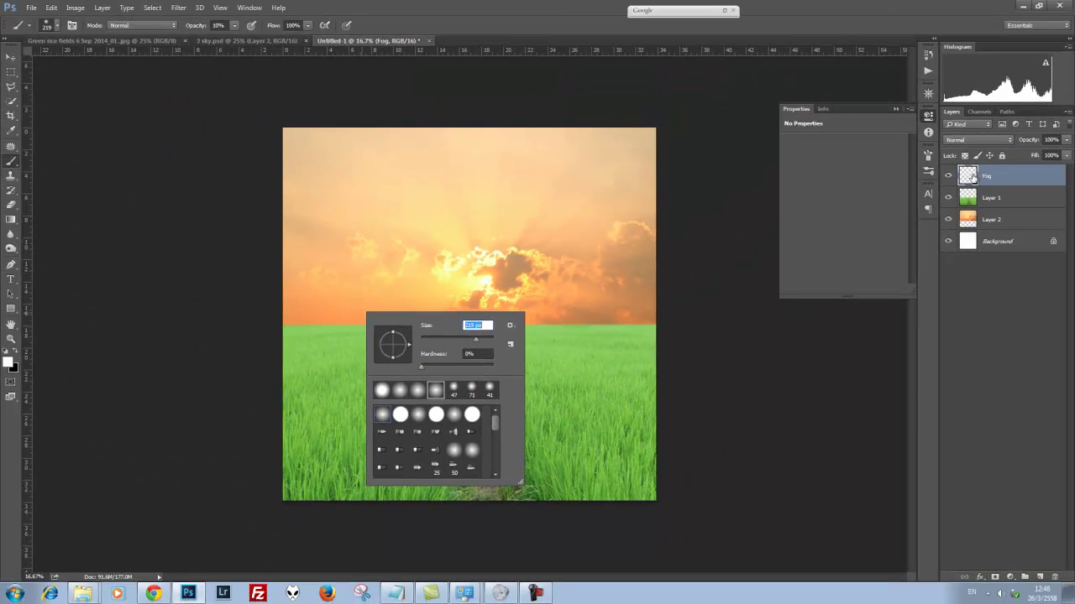
pyautogui.press('Return')
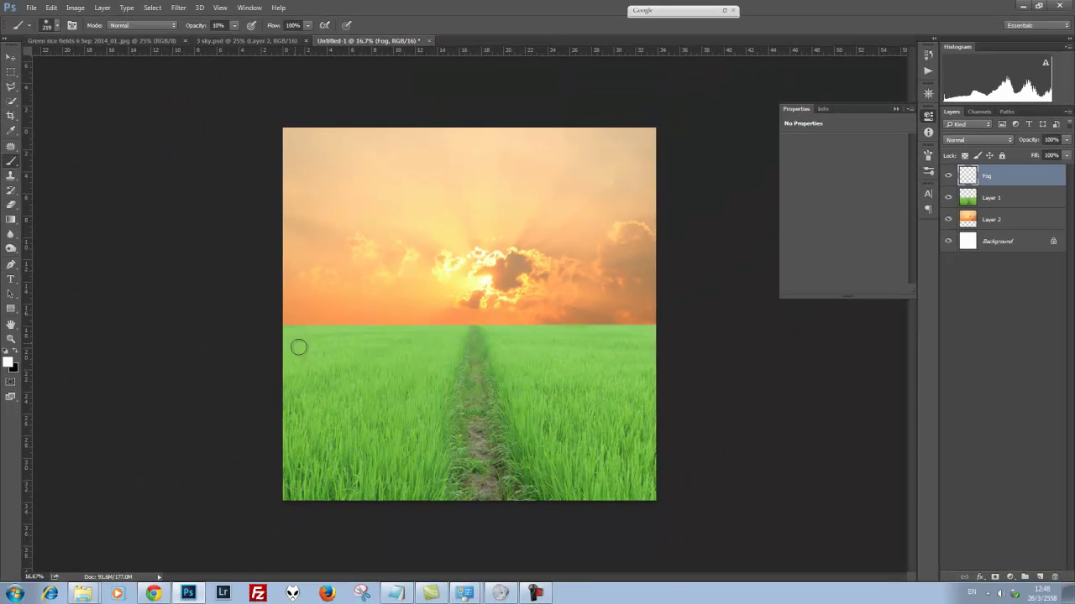
# - Zoom in and dab white fog along the right of the horizon, enlarging the brush
pyautogui.hotkey('ctrl', '+')
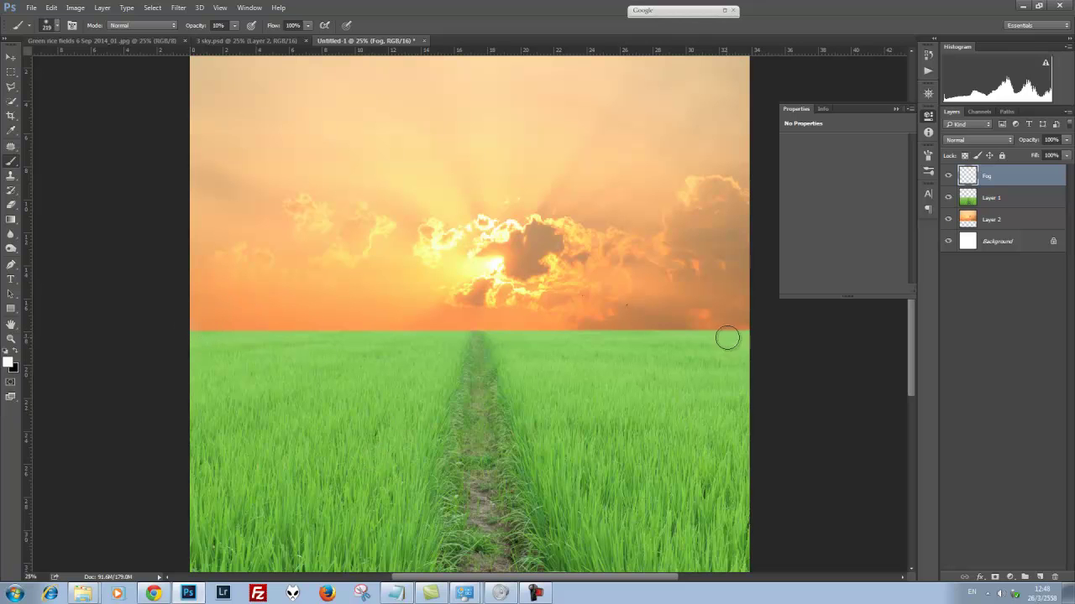
pyautogui.moveTo(750, 329); pyautogui.dragTo(753, 331)
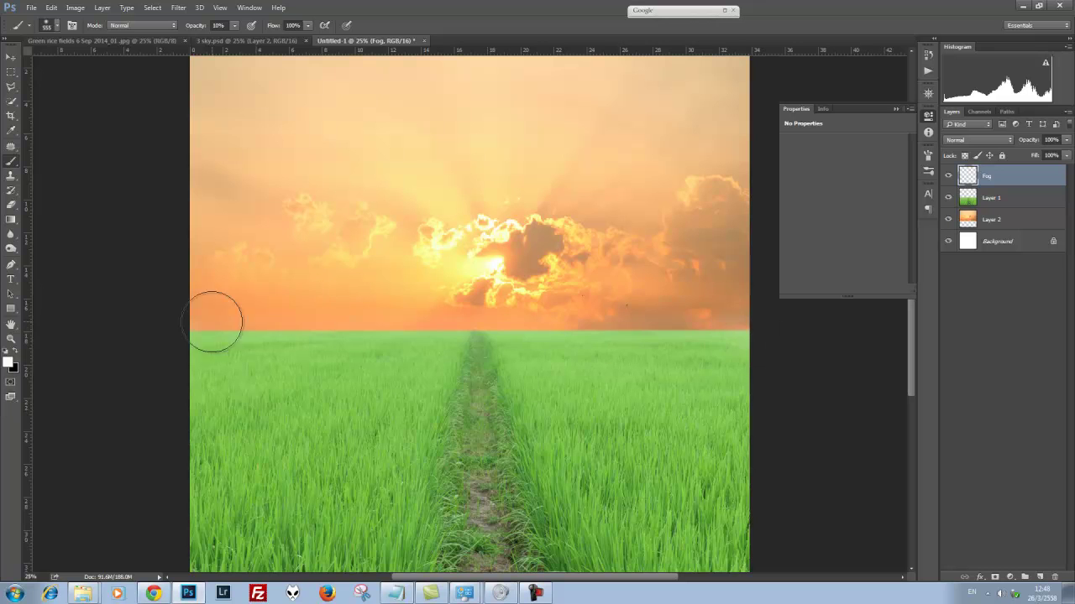
pyautogui.keyDown('shift'); pyautogui.click(187, 331); pyautogui.keyUp('shift')
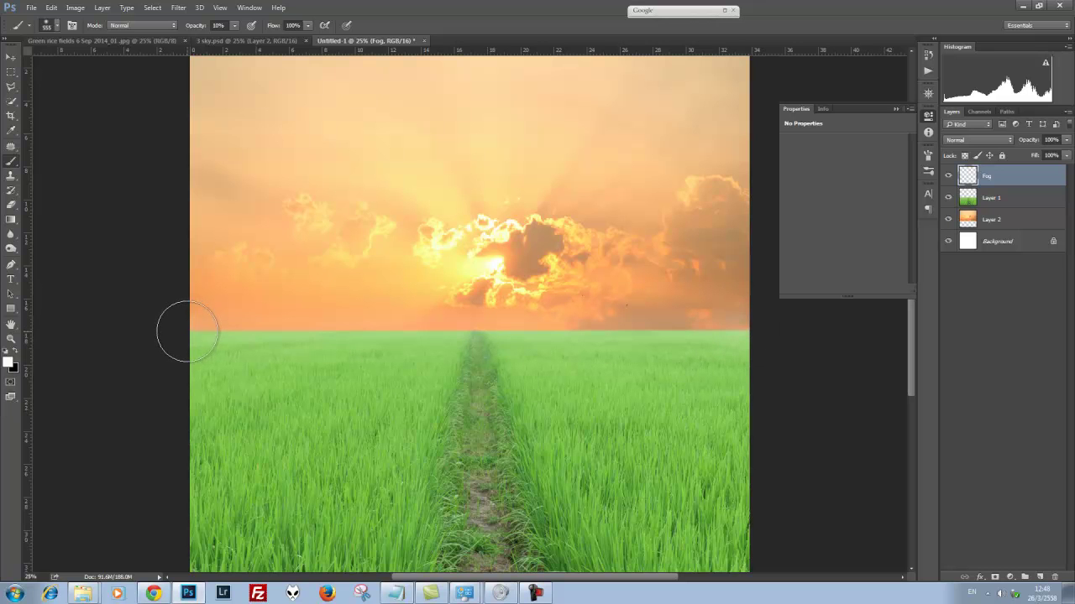
pyautogui.moveTo(205, 326)
pyautogui.mouseDown()
pyautogui.moveTo(219, 339)
pyautogui.moveTo(190, 327)
pyautogui.moveTo(748, 326)
pyautogui.moveTo(770, 314)
pyautogui.mouseUp()
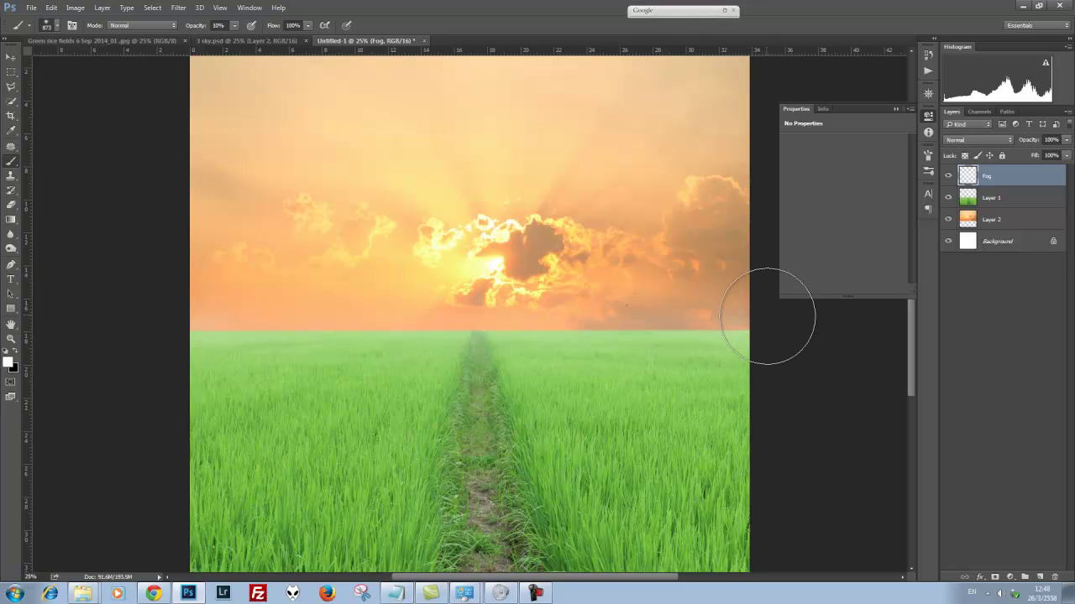
pyautogui.moveTo(743, 339); pyautogui.dragTo(735, 345)
pyautogui.moveTo(736, 345); pyautogui.dragTo(767, 347)
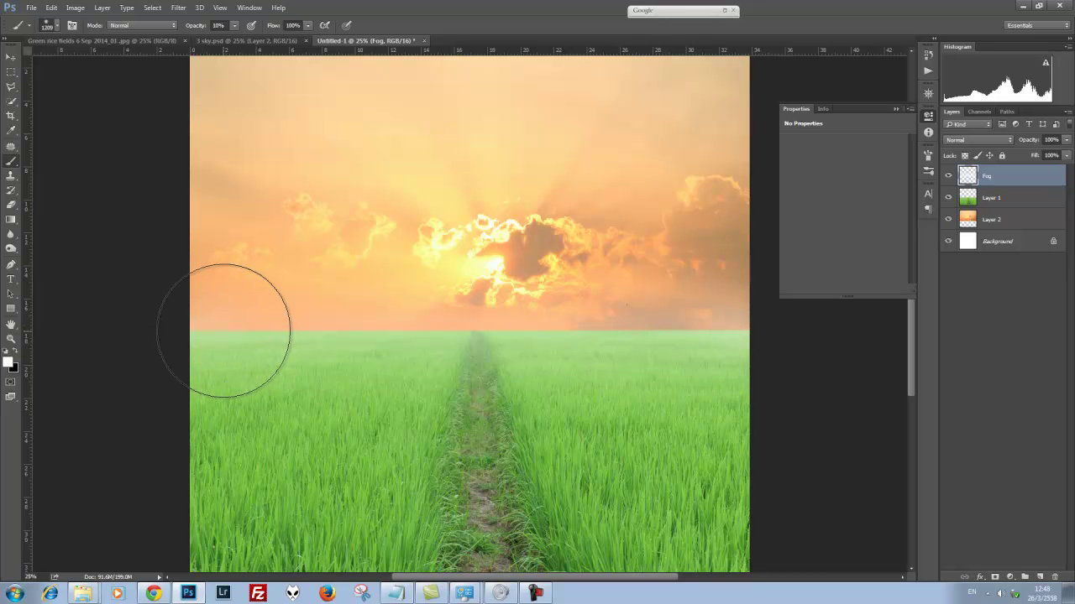
pyautogui.moveTo(461, 326)
pyautogui.mouseDown()
pyautogui.moveTo(414, 345)
pyautogui.moveTo(327, 343)
pyautogui.mouseUp()
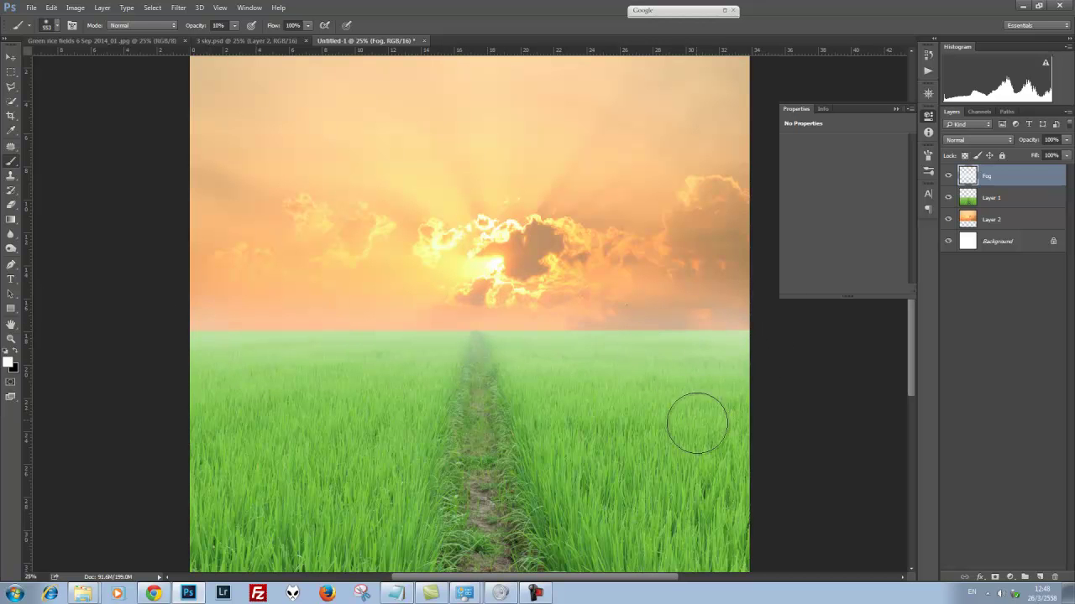
# - Sweep several passes of white fog across the whole horizon band and around the path
pyautogui.hotkey('ctrl', '-')
pyautogui.moveTo(412, 311); pyautogui.dragTo(684, 328)
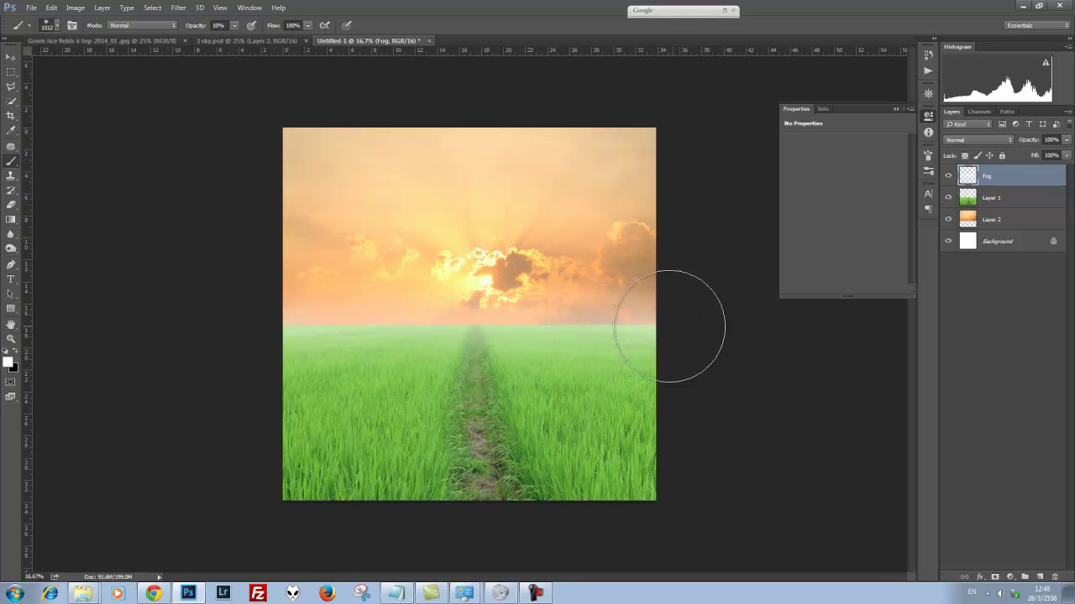
pyautogui.moveTo(144, 355); pyautogui.dragTo(620, 318)
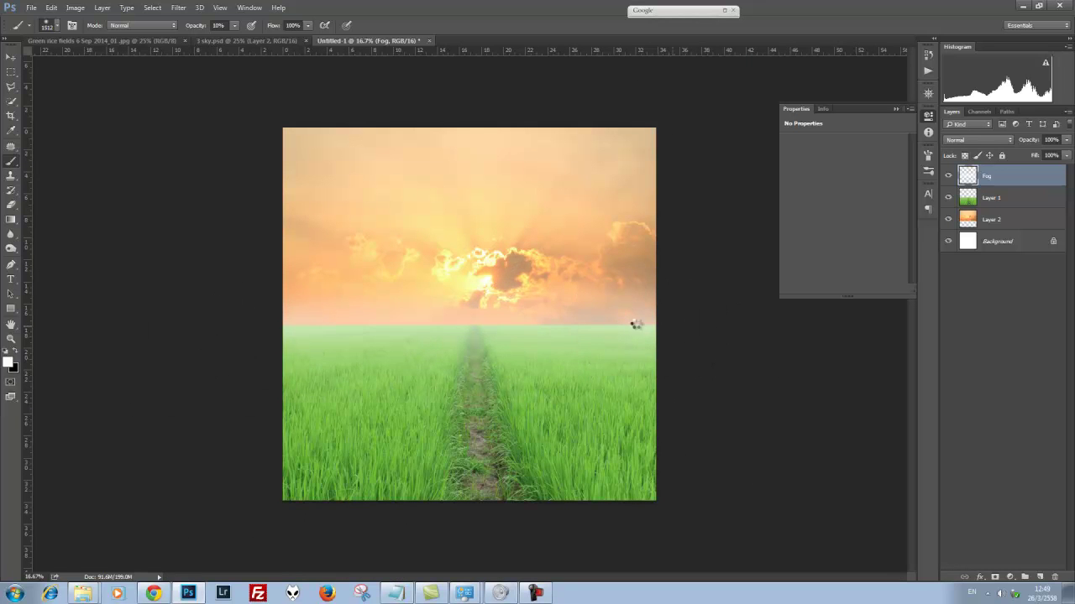
pyautogui.moveTo(247, 319); pyautogui.dragTo(507, 327)
pyautogui.press('[')
pyautogui.press('[')
pyautogui.press('[')
pyautogui.press('[')
pyautogui.press('[')
pyautogui.press('[')
pyautogui.press('[')
pyautogui.press('[')
pyautogui.press('[')
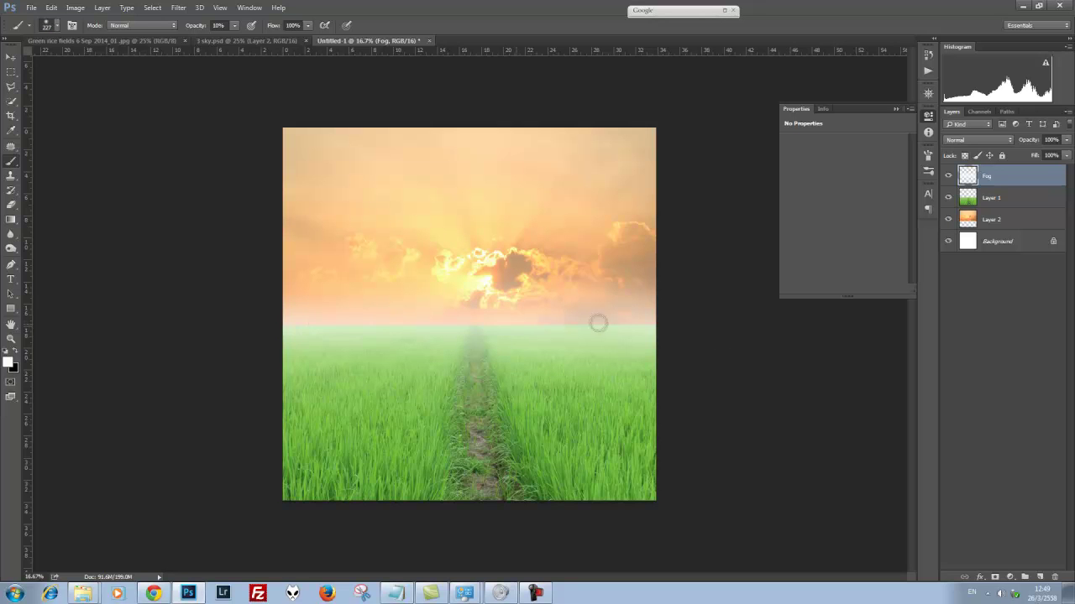
pyautogui.press(']')
pyautogui.press(']')
pyautogui.press(']')
pyautogui.press(']')
pyautogui.press(']')
pyautogui.press(']')
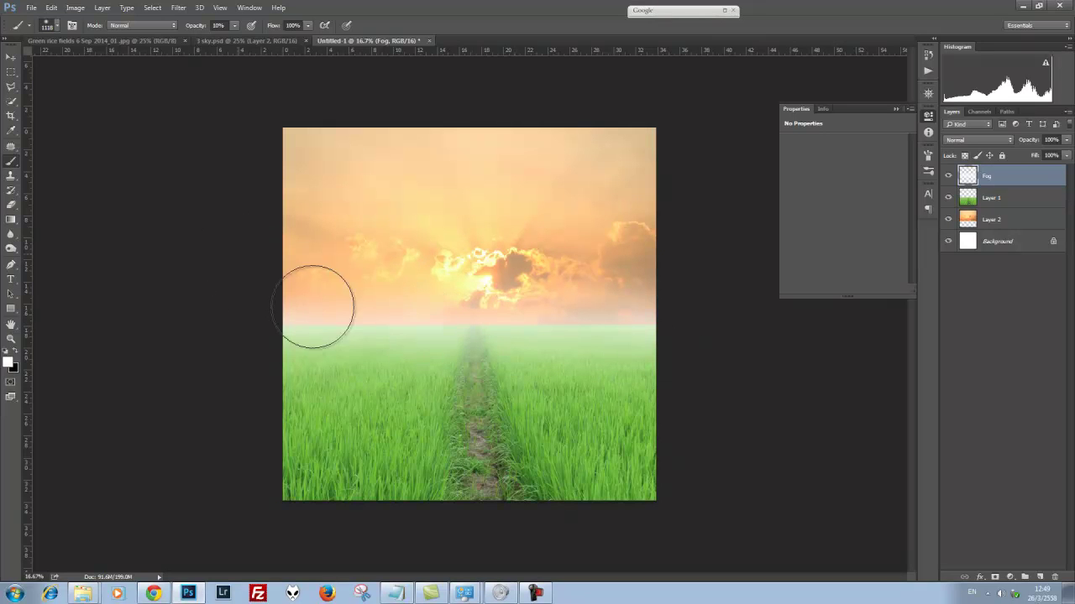
pyautogui.moveTo(259, 420)
pyautogui.mouseDown()
pyautogui.moveTo(439, 319)
pyautogui.moveTo(628, 348)
pyautogui.mouseUp()
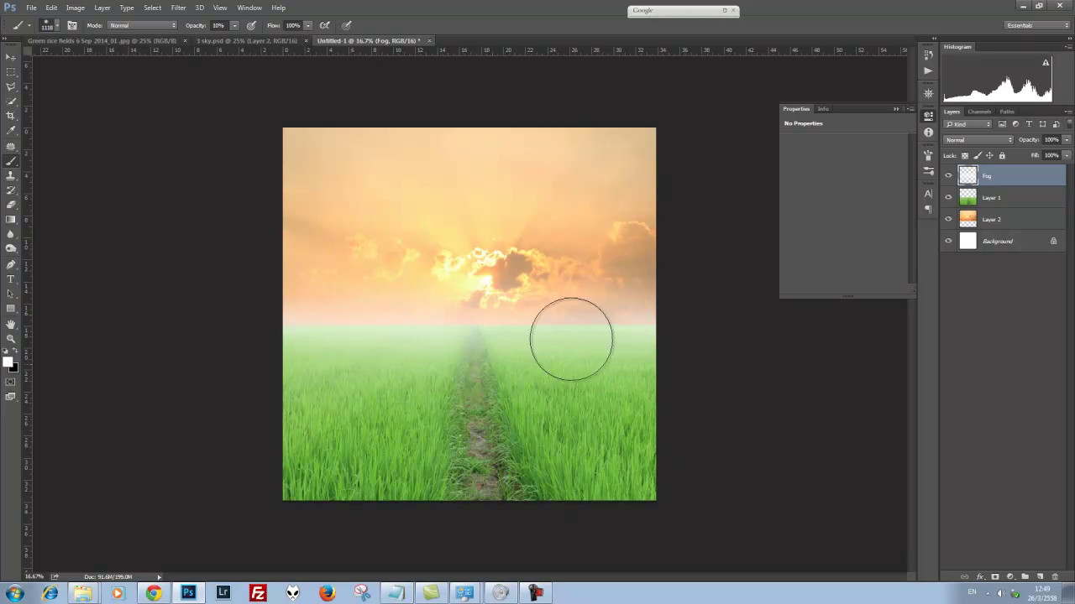
pyautogui.moveTo(636, 285); pyautogui.dragTo(574, 322)
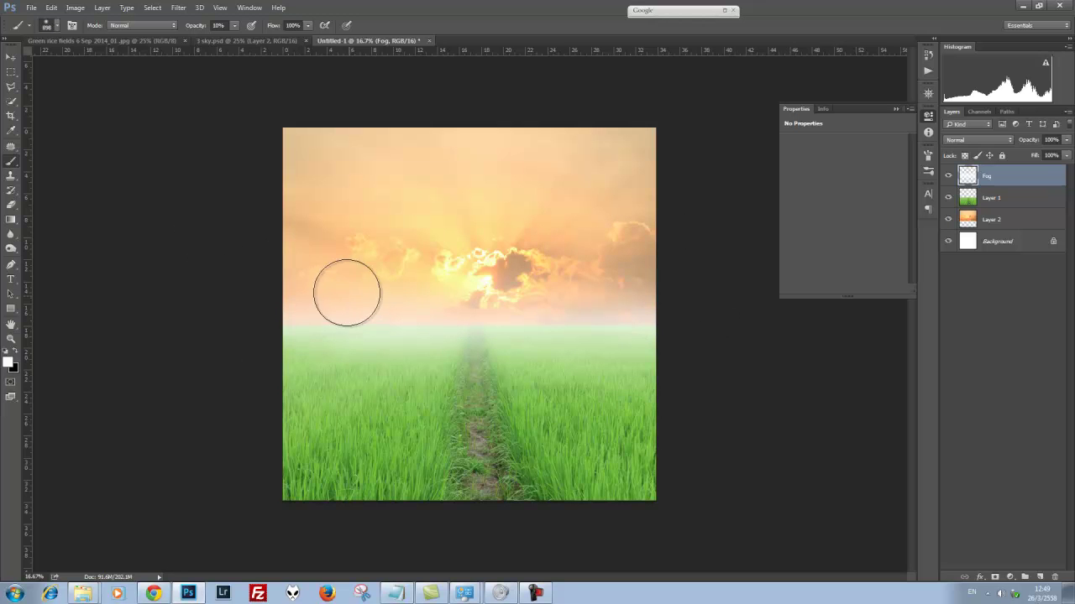
pyautogui.moveTo(309, 330); pyautogui.dragTo(499, 336)
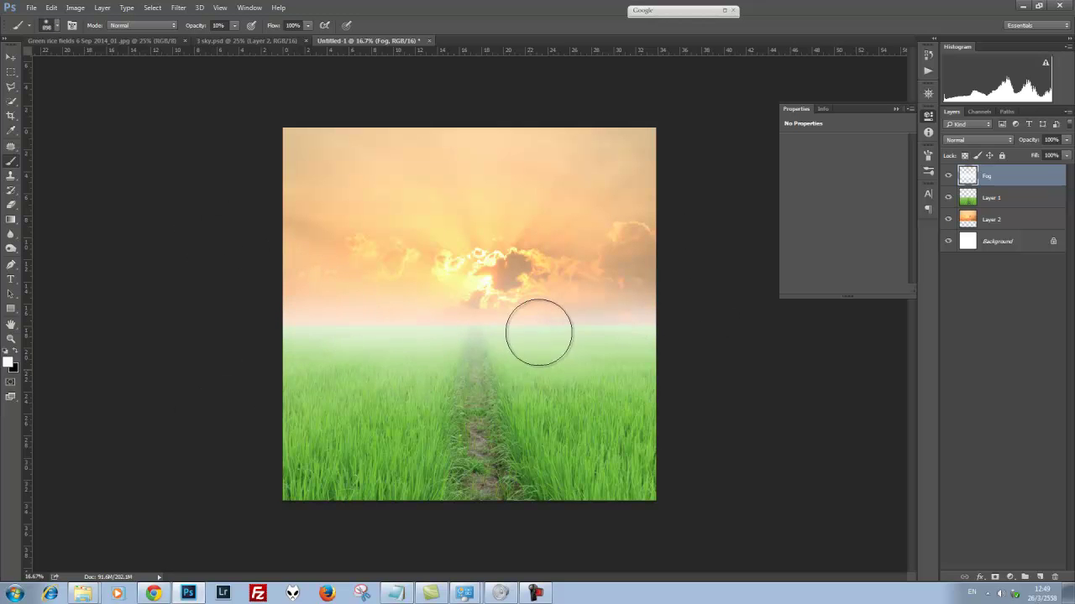
pyautogui.press('[')
pyautogui.press('[')
pyautogui.press('[')
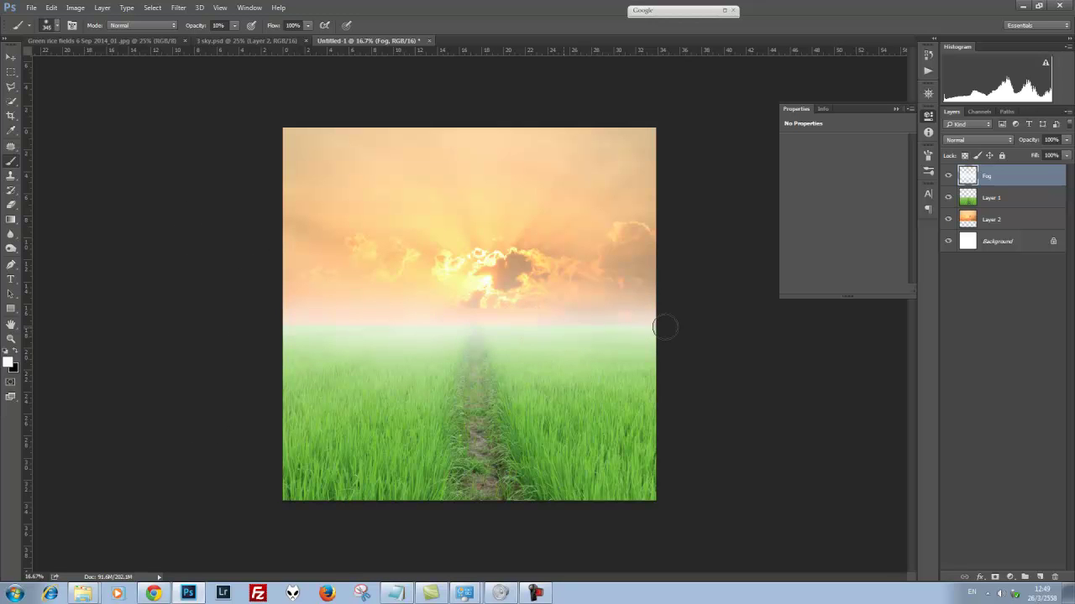
pyautogui.press(']')
pyautogui.press(']')
pyautogui.press(']')
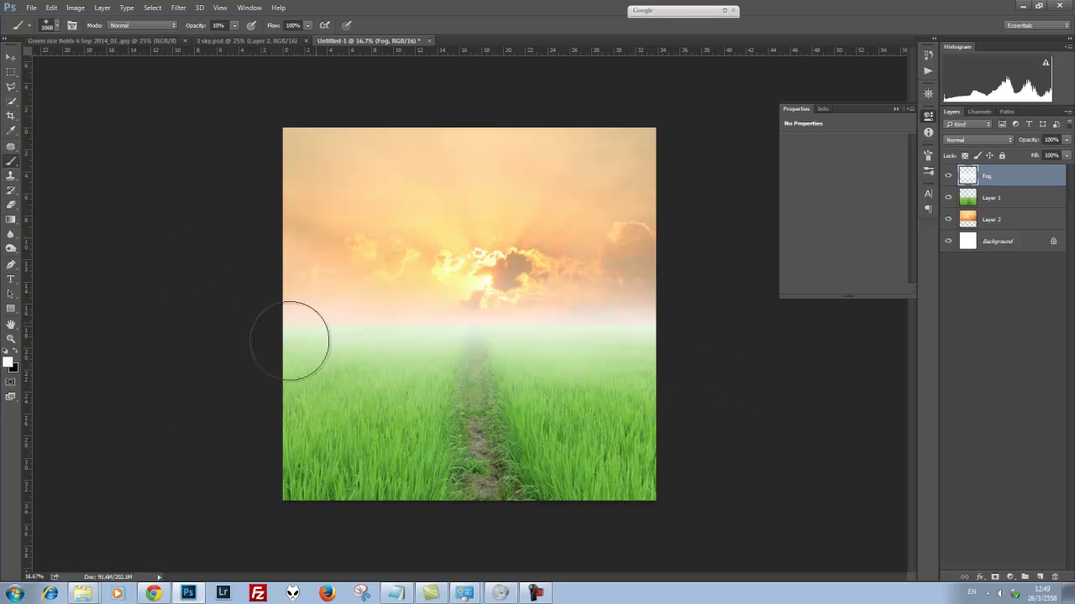
pyautogui.press('[')
pyautogui.press('[')
pyautogui.press('[')
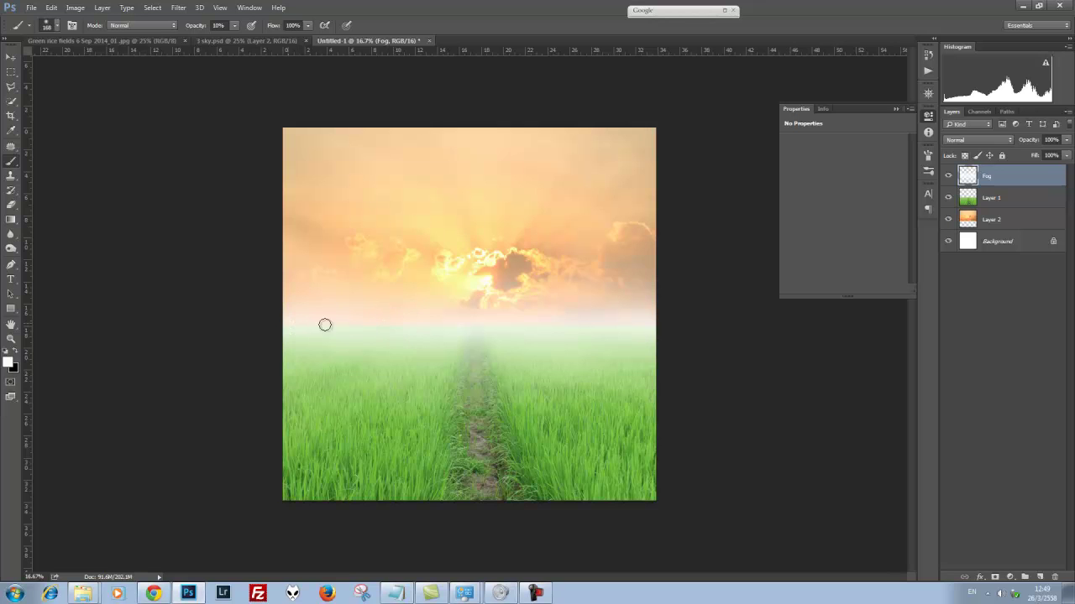
pyautogui.press(']')
pyautogui.press(']')
pyautogui.press(']')
pyautogui.press('[')
pyautogui.press('[')
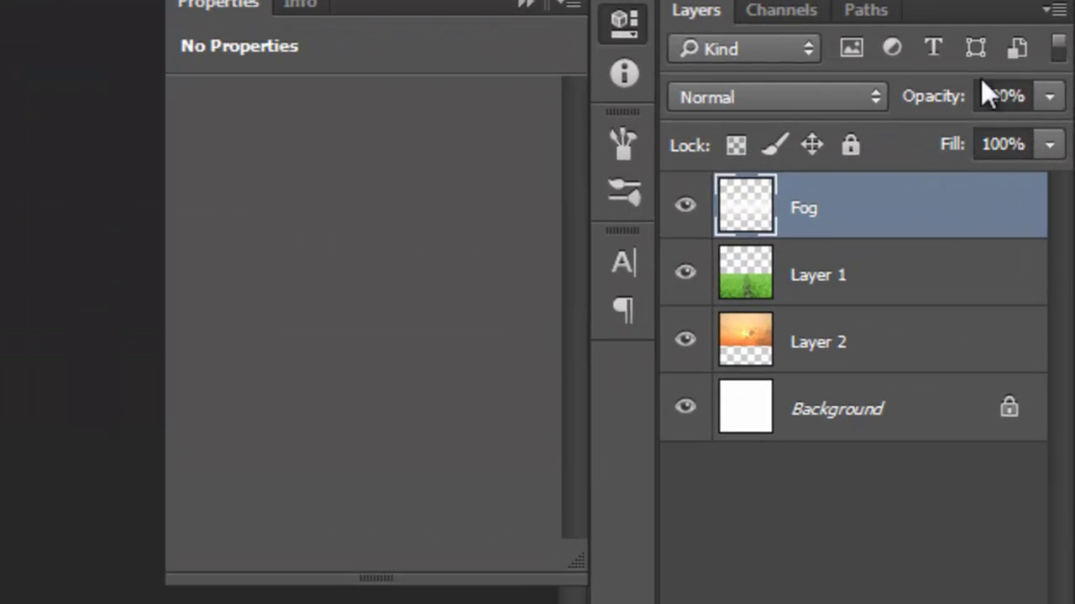
# - Lower the Fog layer's opacity to thin the haze, then select Layer 1
pyautogui.click(1049, 97)
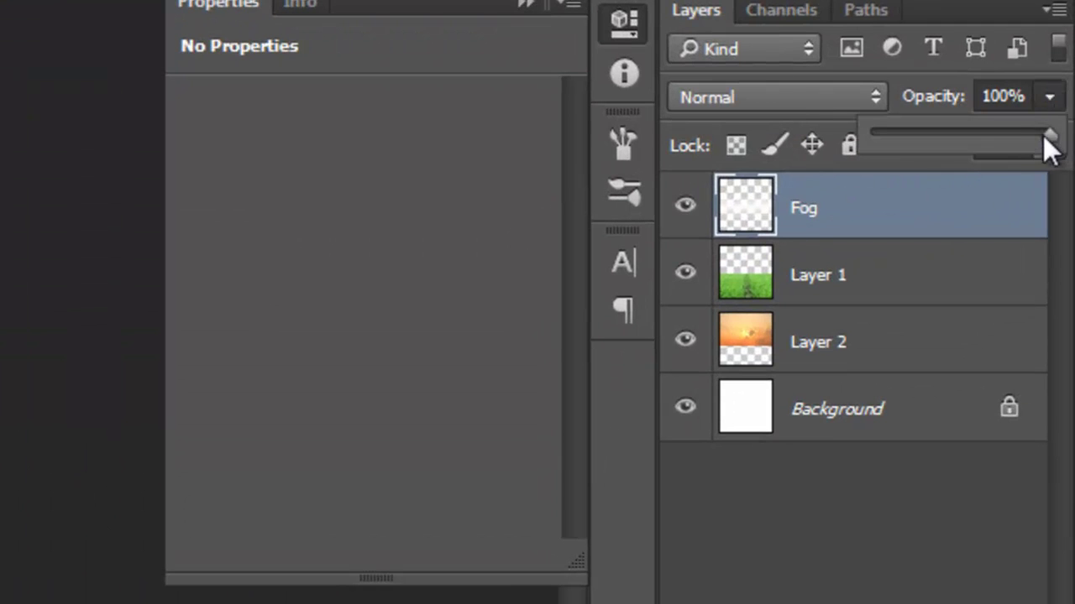
pyautogui.moveTo(1023, 131)
pyautogui.mouseDown()
pyautogui.moveTo(979, 137)
pyautogui.moveTo(1046, 216)
pyautogui.mouseUp()
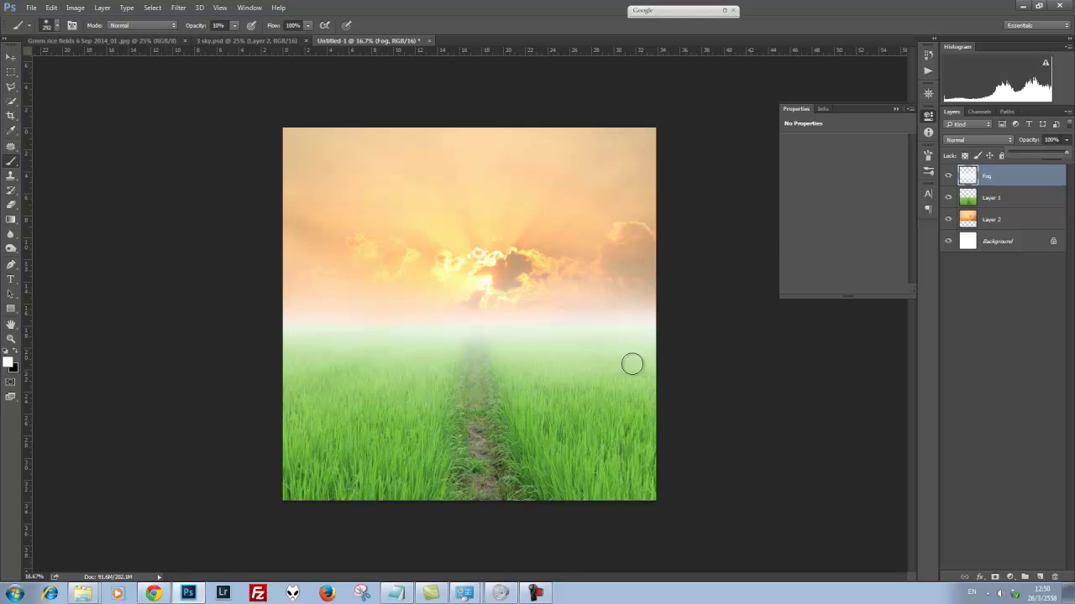
pyautogui.click(978, 201)
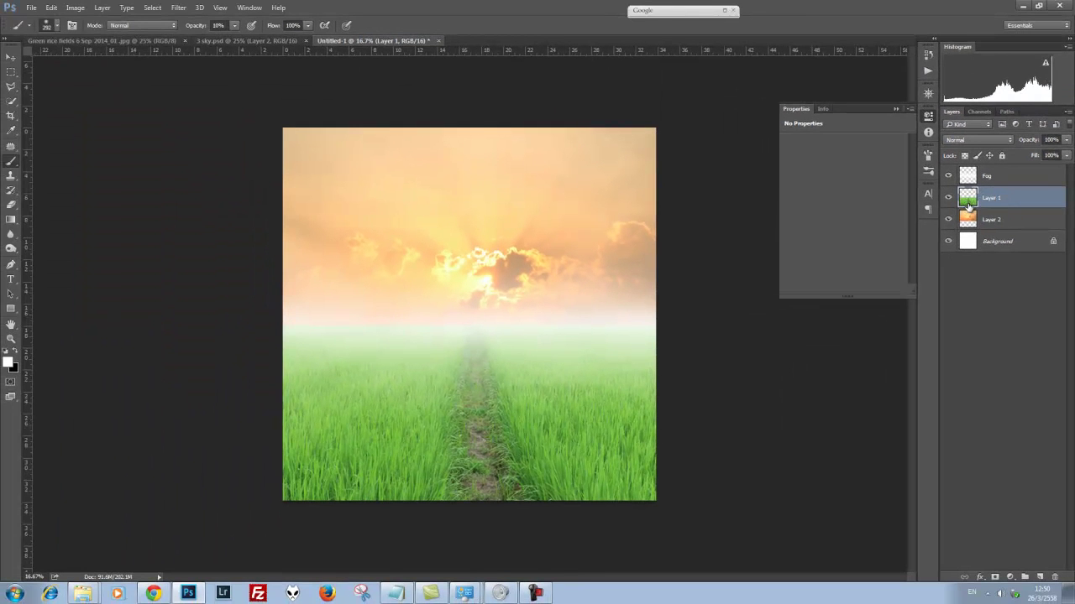
# - Load the grass layer as a selection and add a Color Balance adjustment layer
pyautogui.keyDown('ctrl'); pyautogui.click(970, 201); pyautogui.keyUp('ctrl')
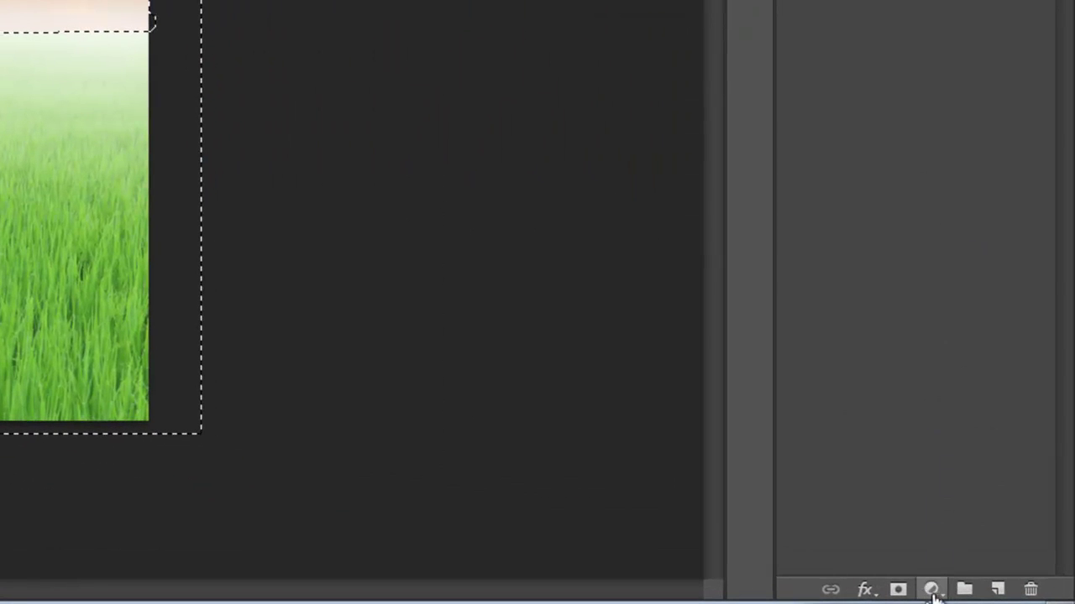
pyautogui.click(932, 591)
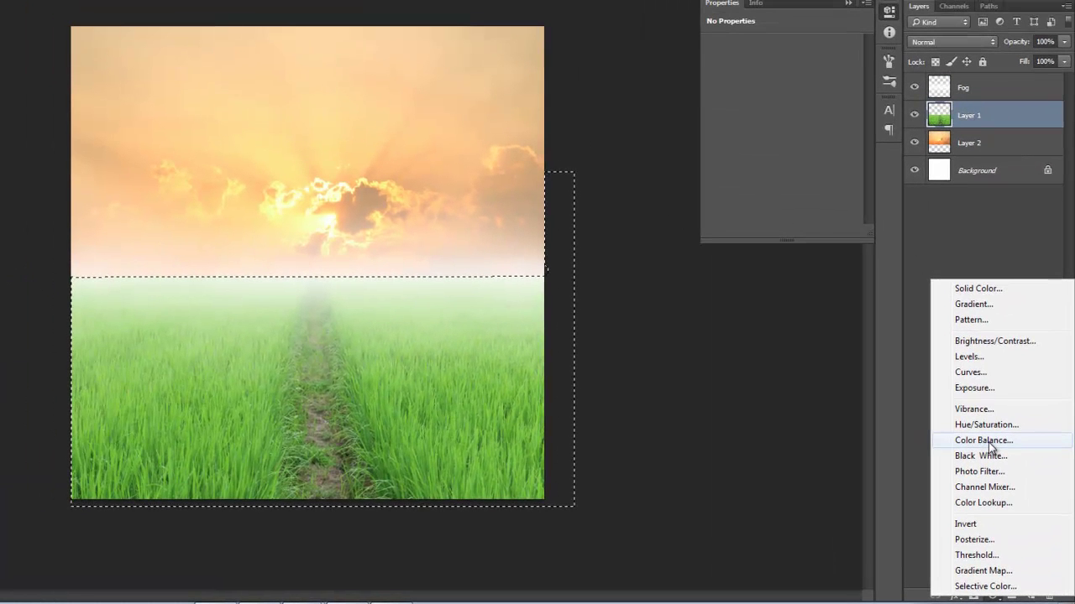
pyautogui.click(987, 442)
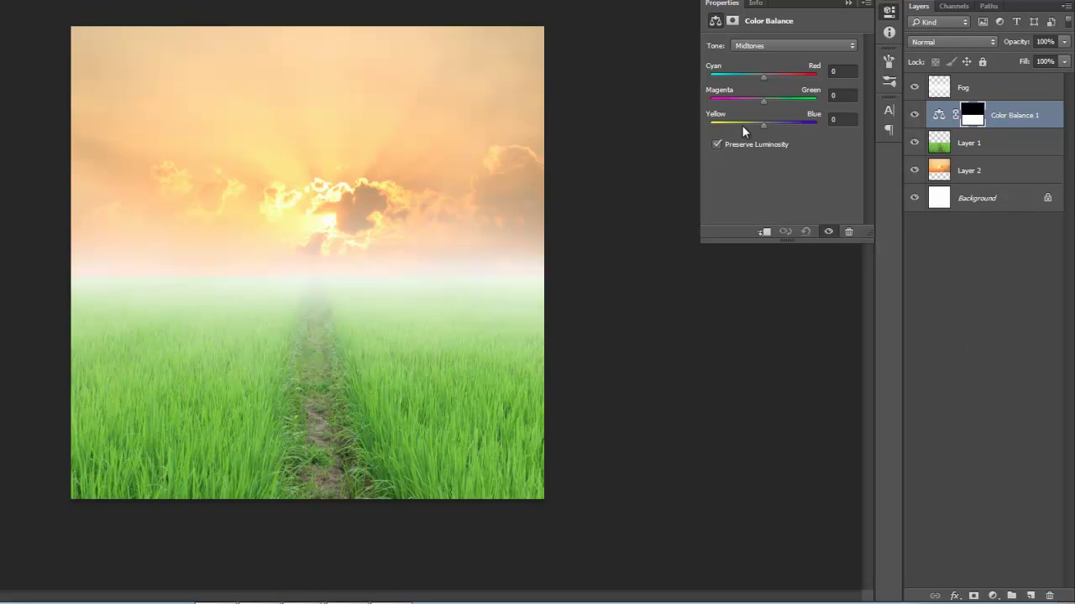
# - Set the Color Balance midtones to Red +100 and Yellow-Blue −79
pyautogui.moveTo(741, 125); pyautogui.dragTo(700, 124)
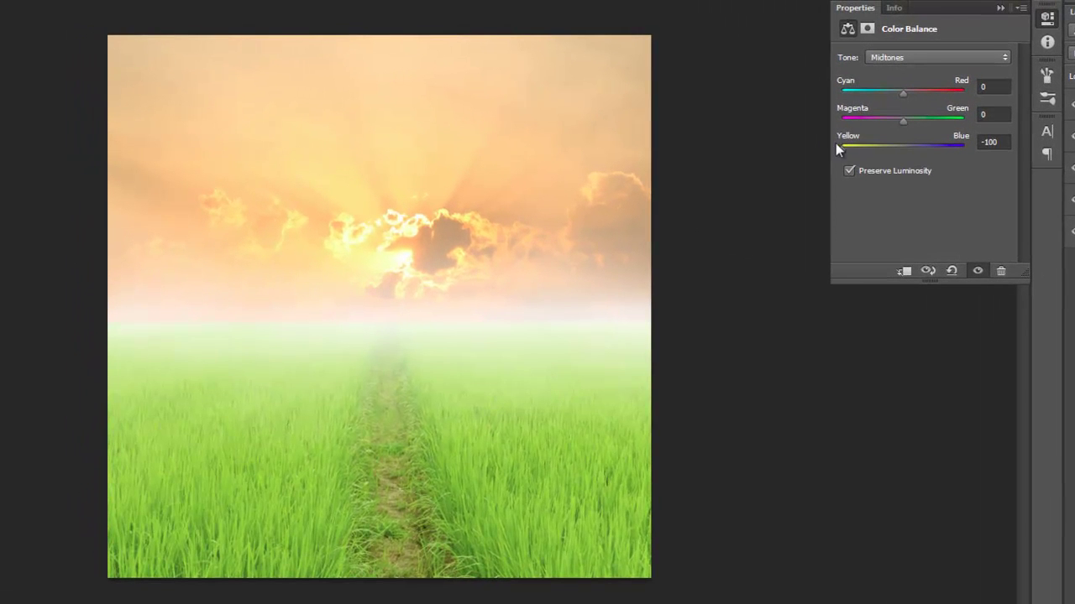
pyautogui.moveTo(842, 148); pyautogui.dragTo(864, 154)
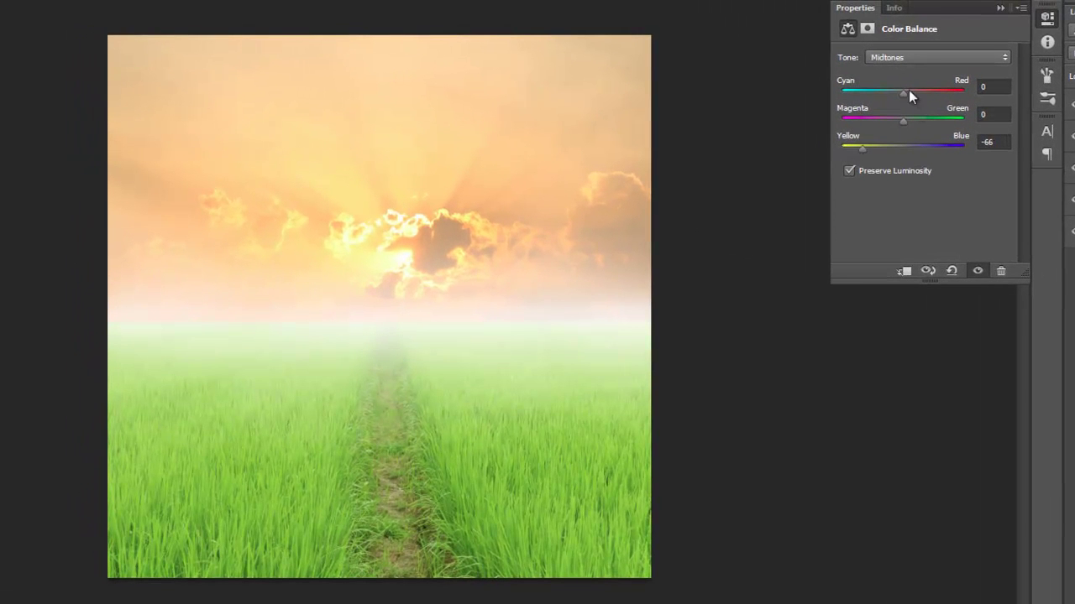
pyautogui.moveTo(904, 93); pyautogui.dragTo(954, 96)
pyautogui.moveTo(862, 148)
pyautogui.mouseDown()
pyautogui.moveTo(840, 148)
pyautogui.moveTo(851, 149)
pyautogui.mouseUp()
pyautogui.moveTo(834, 149); pyautogui.dragTo(855, 150)
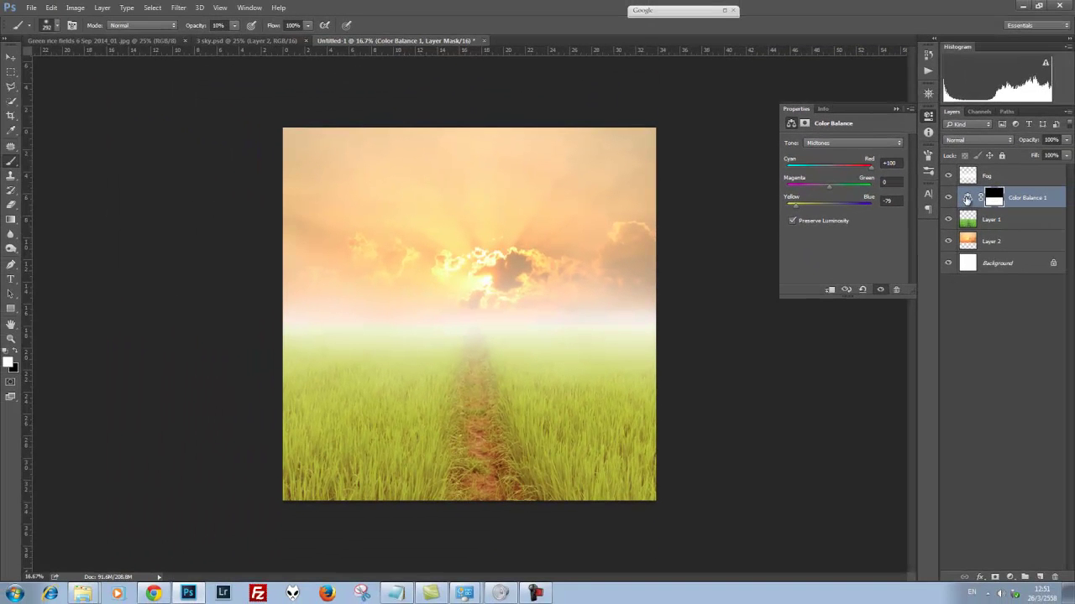
pyautogui.click(967, 198)
# - Duplicate the Color Balance layer at about 34% opacity, then hide both and select Layer 1
pyautogui.hotkey('ctrl', 'j')
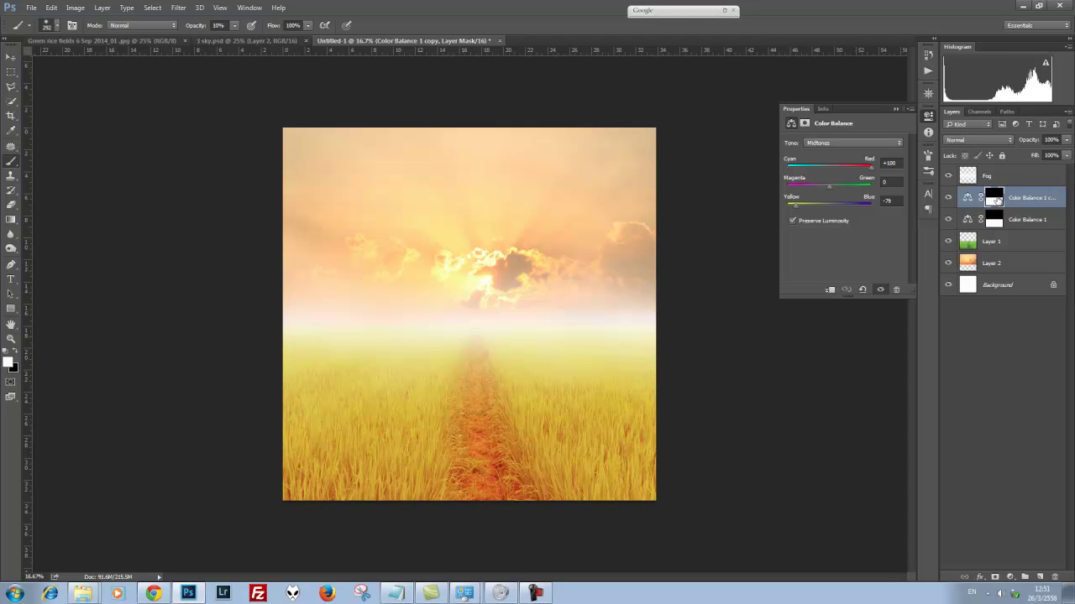
pyautogui.click(966, 198)
pyautogui.click(1064, 140)
pyautogui.moveTo(1063, 154); pyautogui.dragTo(1032, 154)
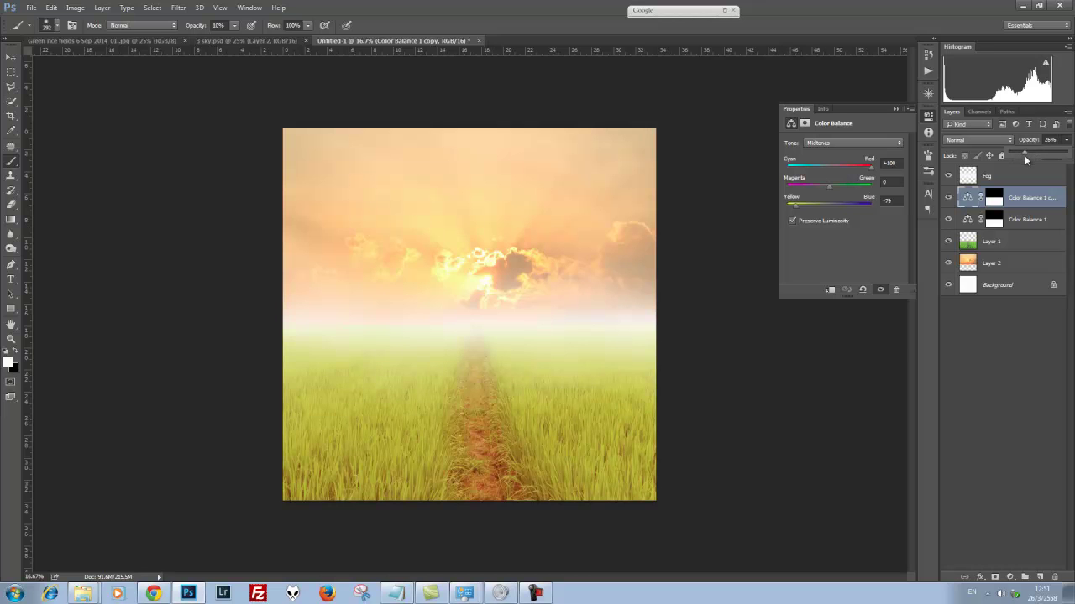
pyautogui.moveTo(1030, 160); pyautogui.dragTo(1026, 158)
pyautogui.moveTo(949, 199); pyautogui.dragTo(948, 219)
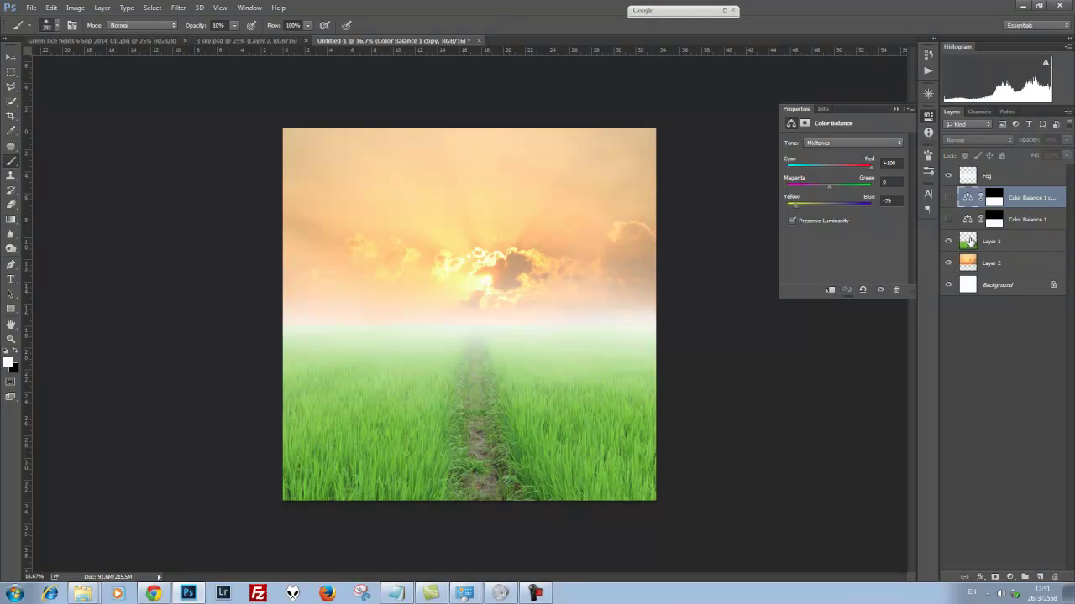
pyautogui.click(970, 243)
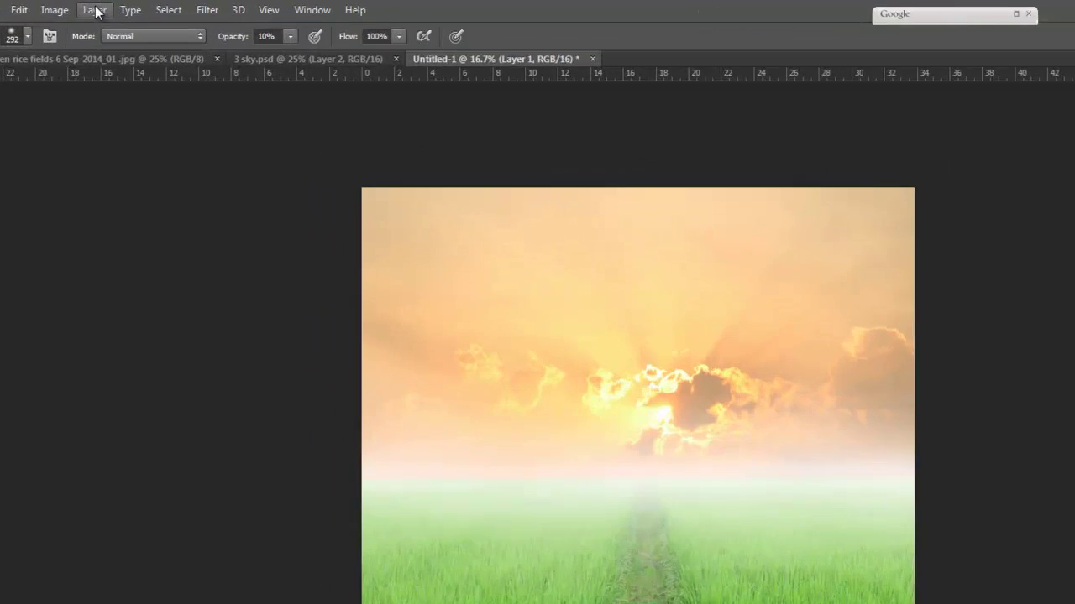
# - Duplicate the grass to Layer 1 copy and apply a strong red-yellow Color Balance to it
pyautogui.click(102, 8)
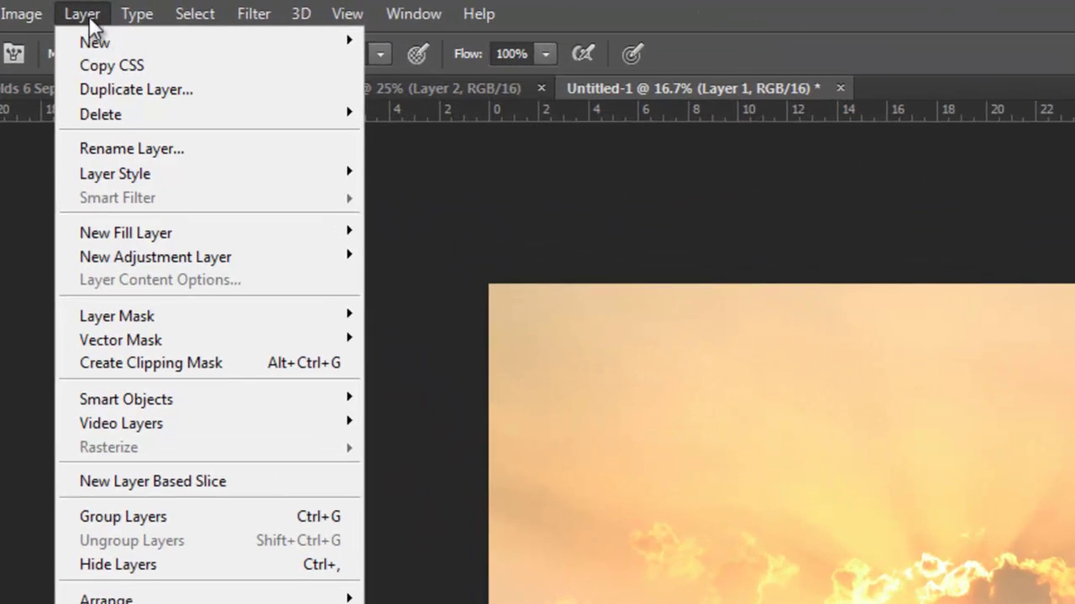
pyautogui.moveTo(96, 41)
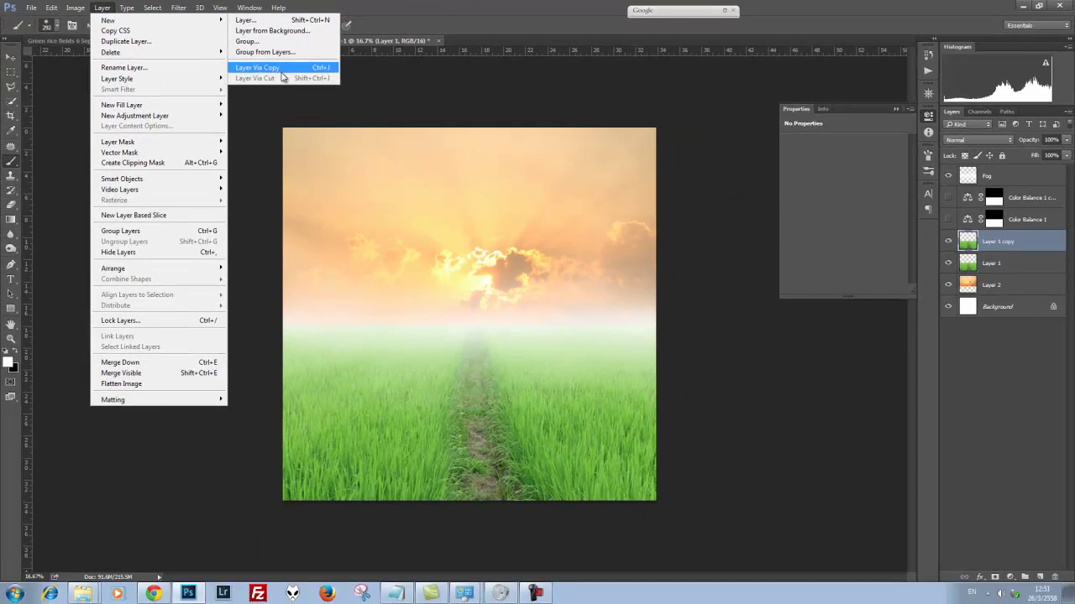
pyautogui.click(303, 81)
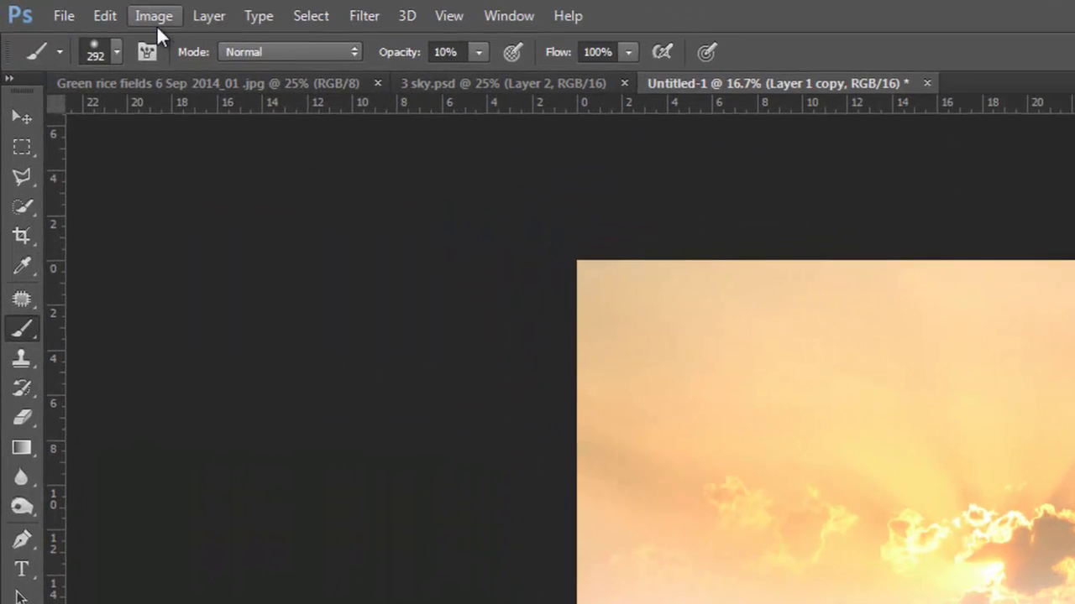
pyautogui.click(76, 9)
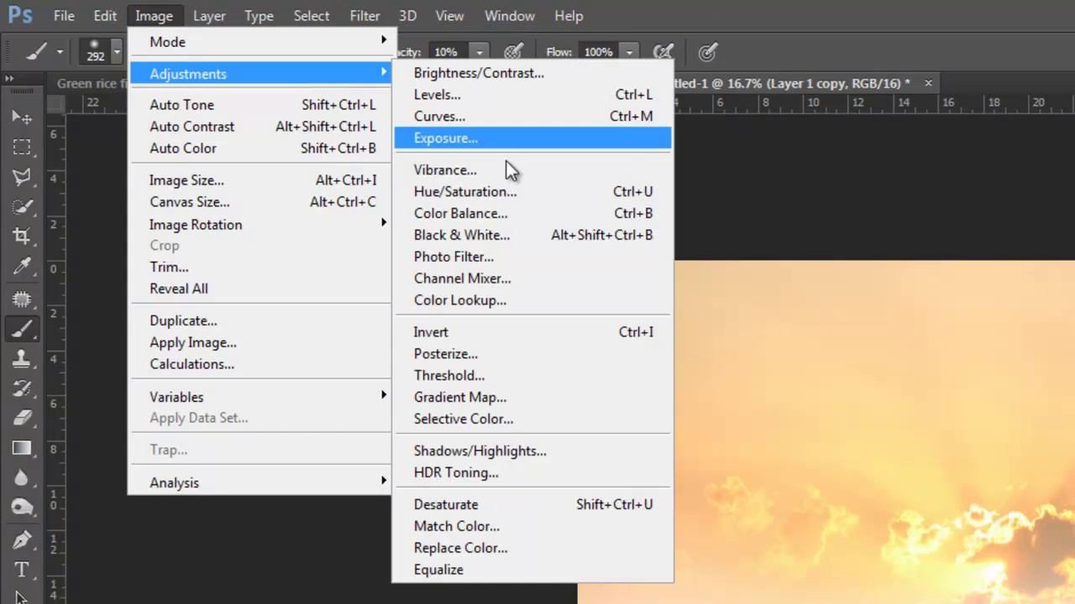
pyautogui.moveTo(188, 74)
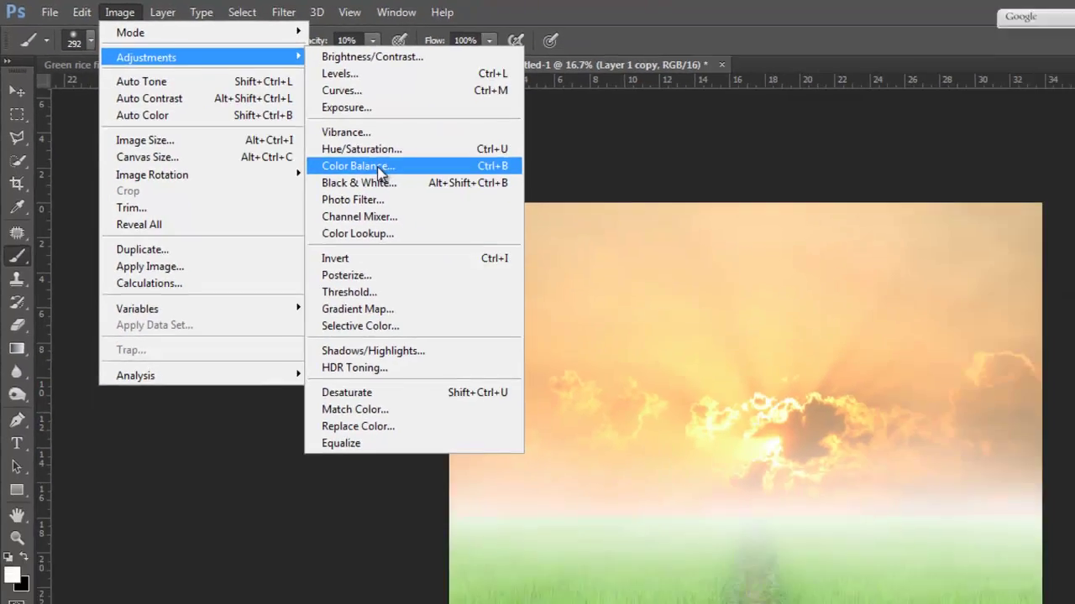
pyautogui.click(357, 166)
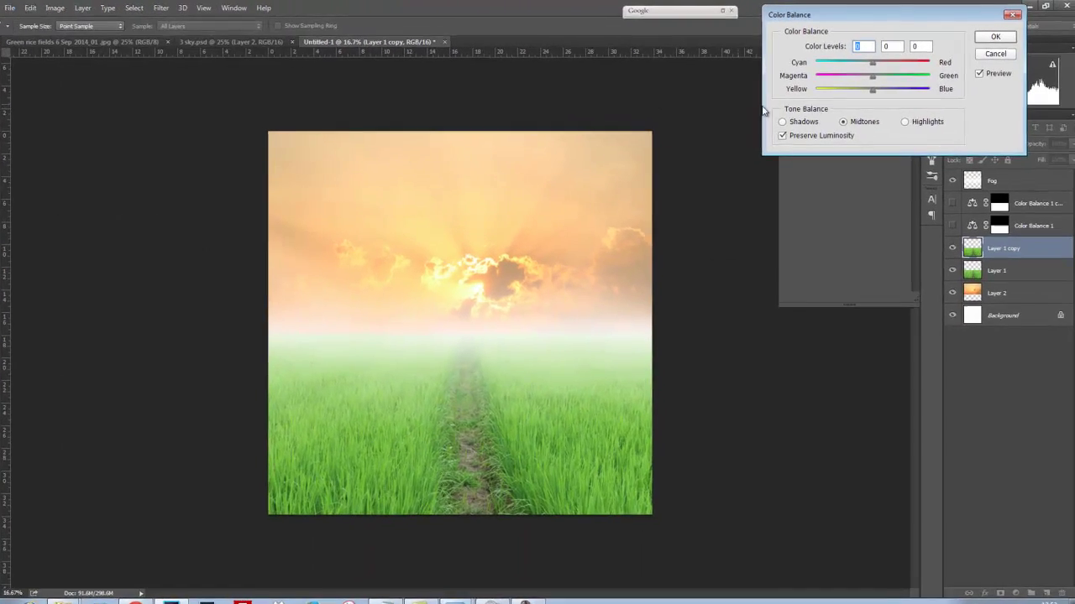
pyautogui.click(822, 101)
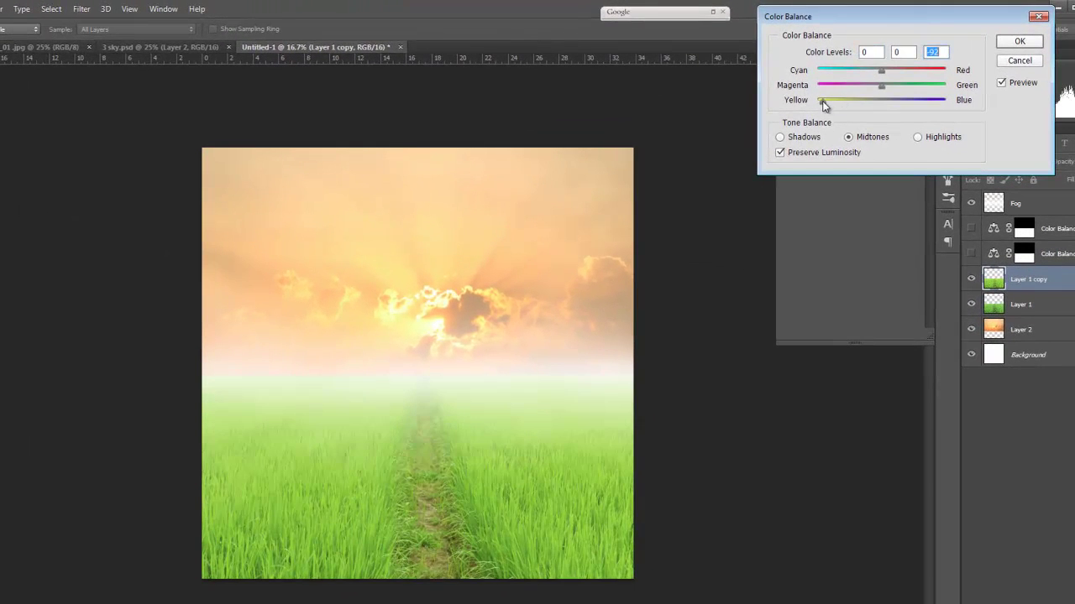
pyautogui.moveTo(938, 69); pyautogui.dragTo(959, 71)
pyautogui.moveTo(824, 102); pyautogui.dragTo(813, 102)
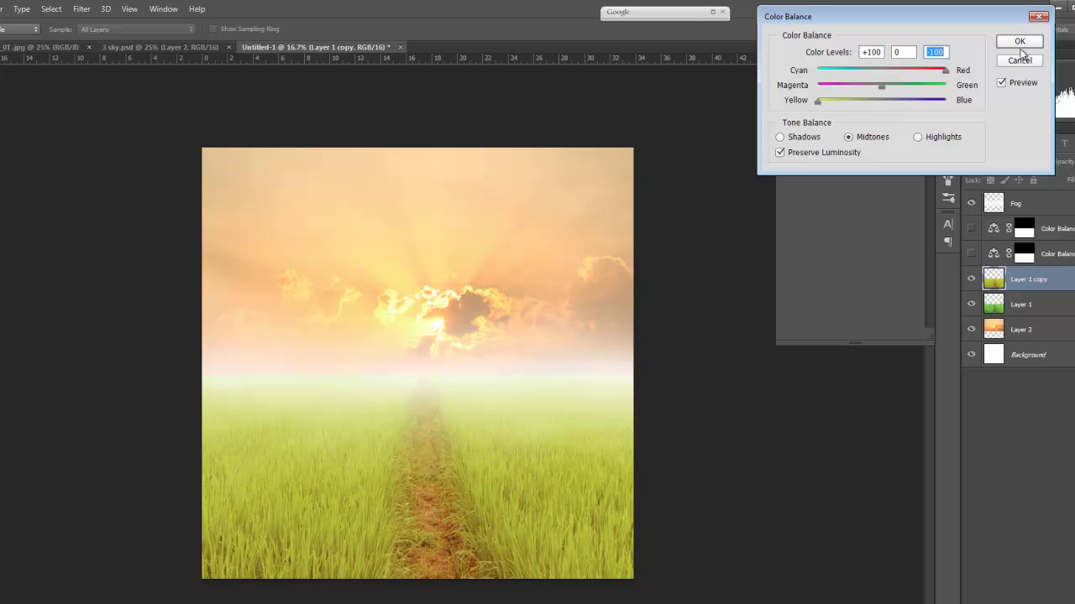
pyautogui.click(1020, 42)
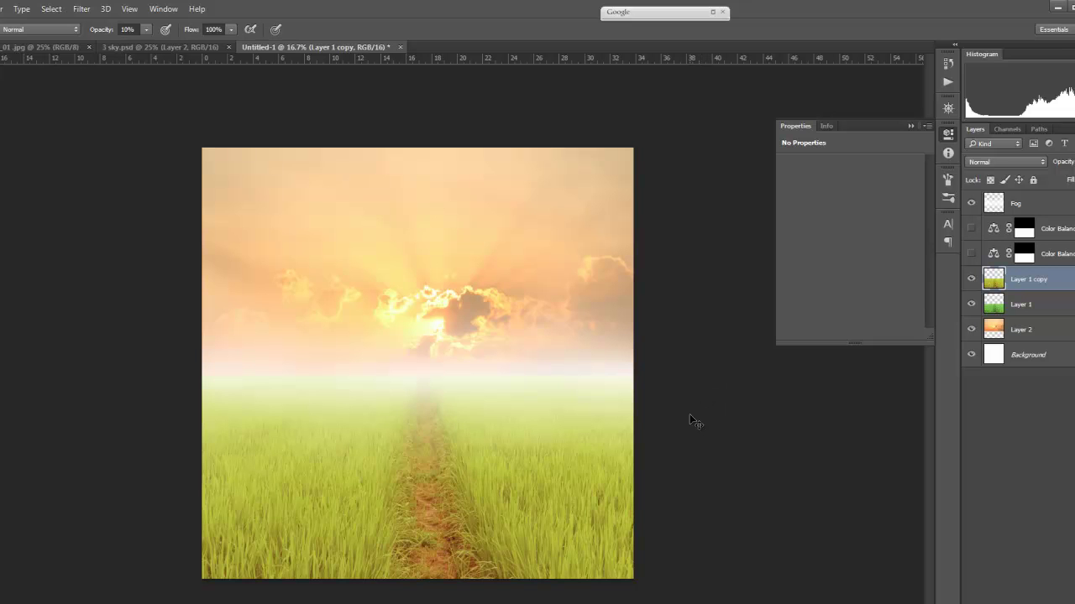
# - Apply a second Color Balance pass on the copy with Red +52 and Yellow −61
pyautogui.hotkey('ctrl', 'b')
pyautogui.moveTo(881, 102); pyautogui.dragTo(853, 105)
pyautogui.moveTo(881, 70); pyautogui.dragTo(911, 74)
pyautogui.moveTo(853, 107); pyautogui.dragTo(846, 106)
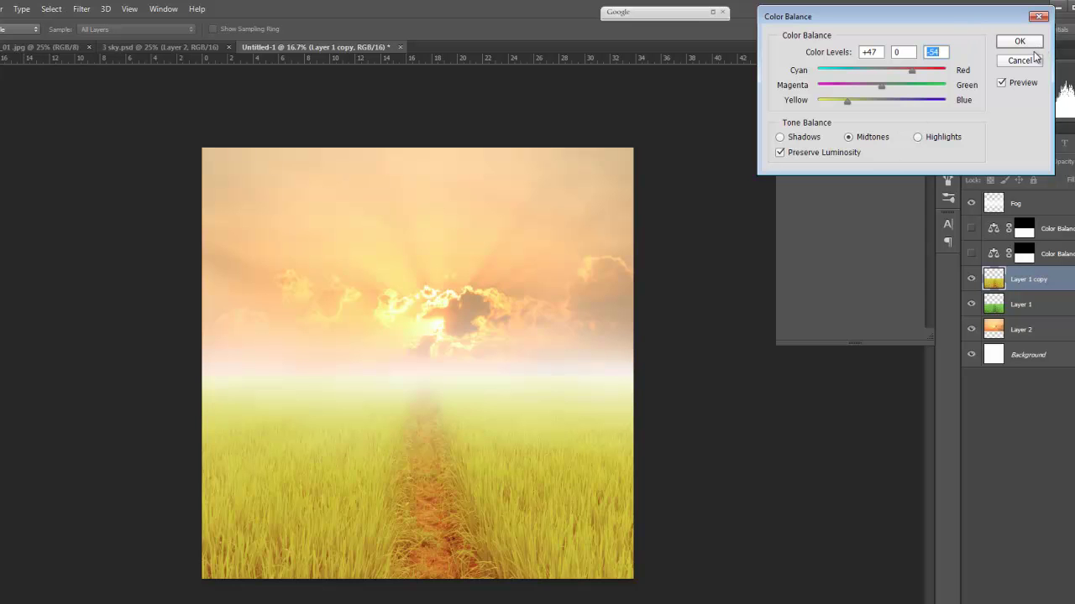
pyautogui.moveTo(847, 107); pyautogui.dragTo(842, 103)
pyautogui.moveTo(911, 72); pyautogui.dragTo(914, 73)
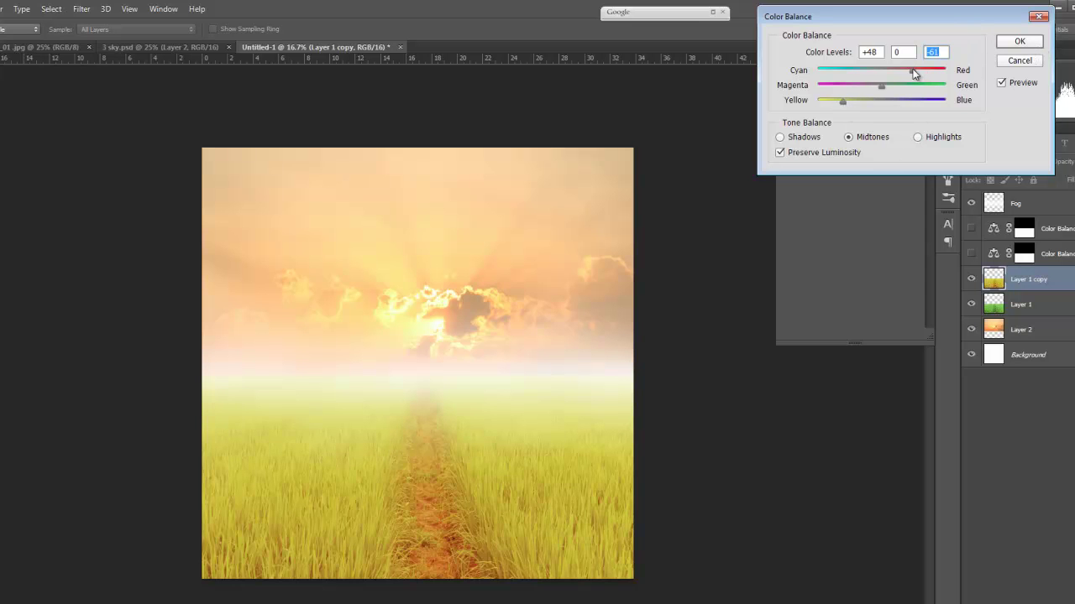
pyautogui.click(1020, 42)
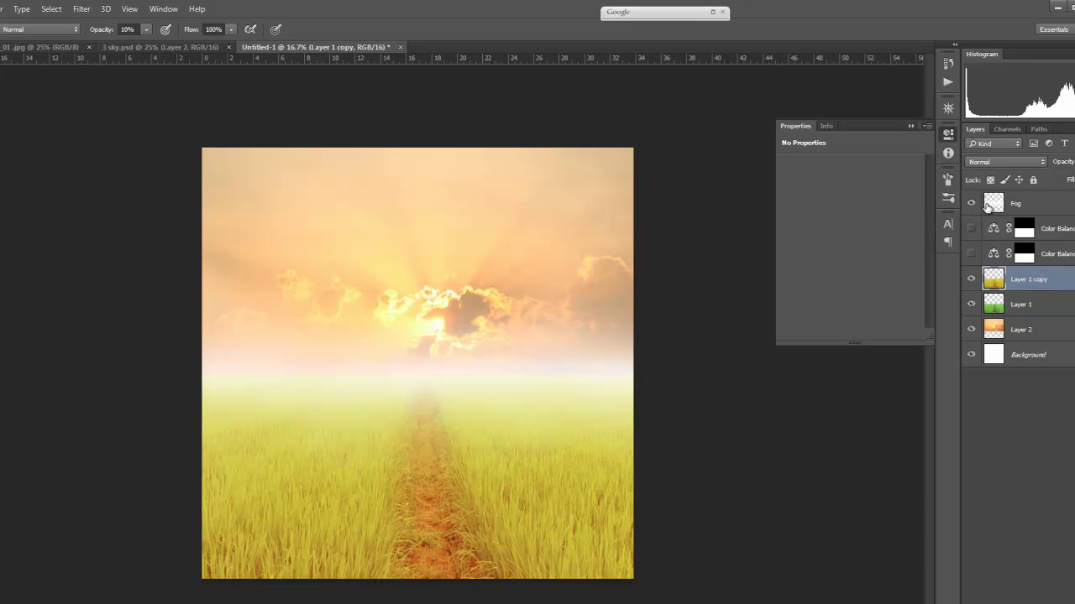
# - Make the Fog layer active and load its pixels as a selection
pyautogui.click(994, 206)
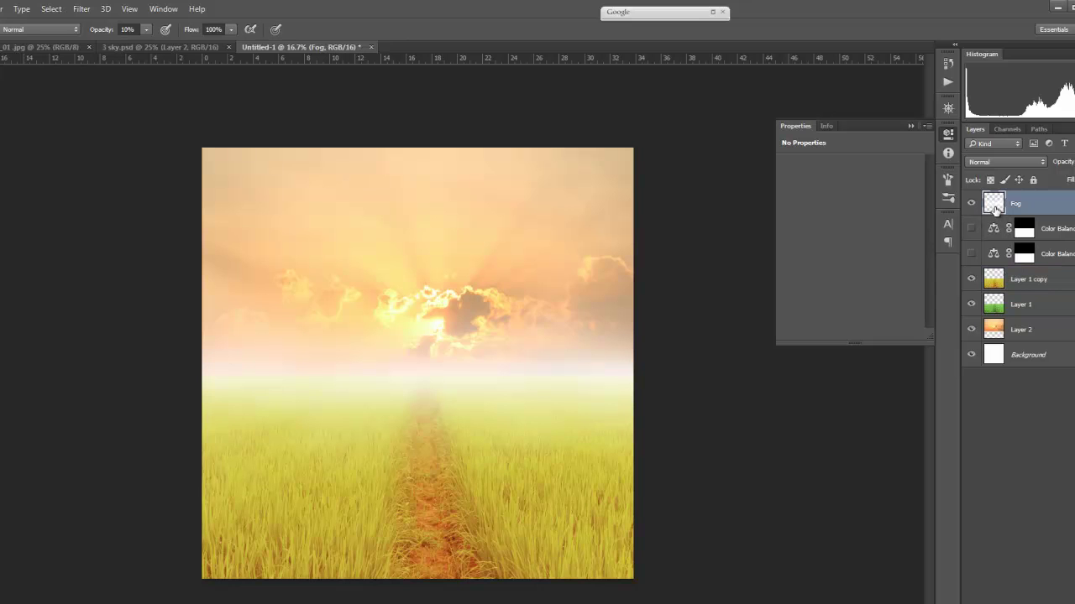
pyautogui.click(995, 285)
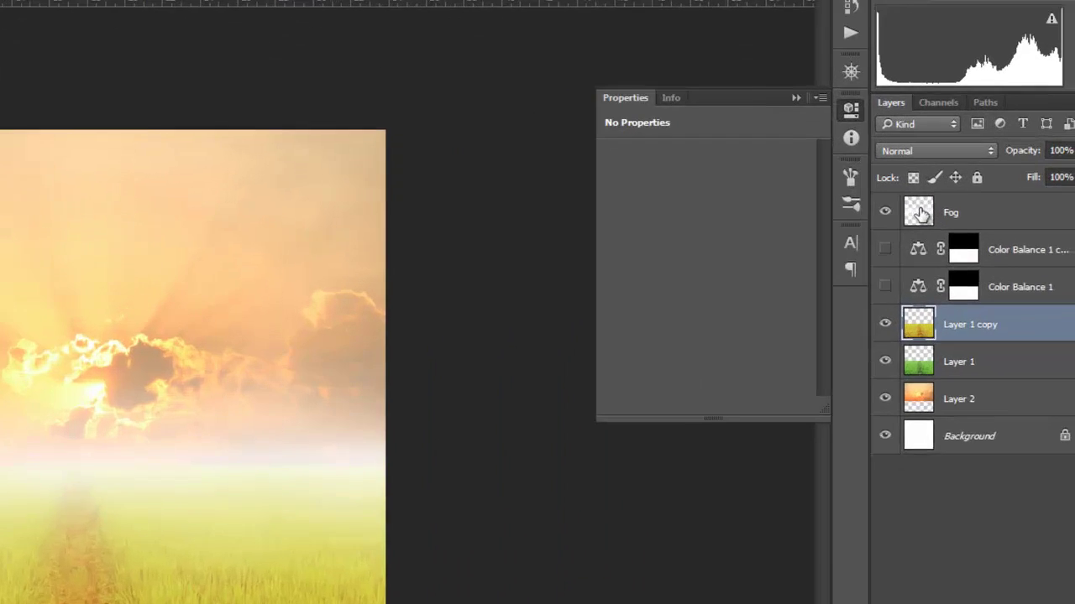
pyautogui.click(999, 208)
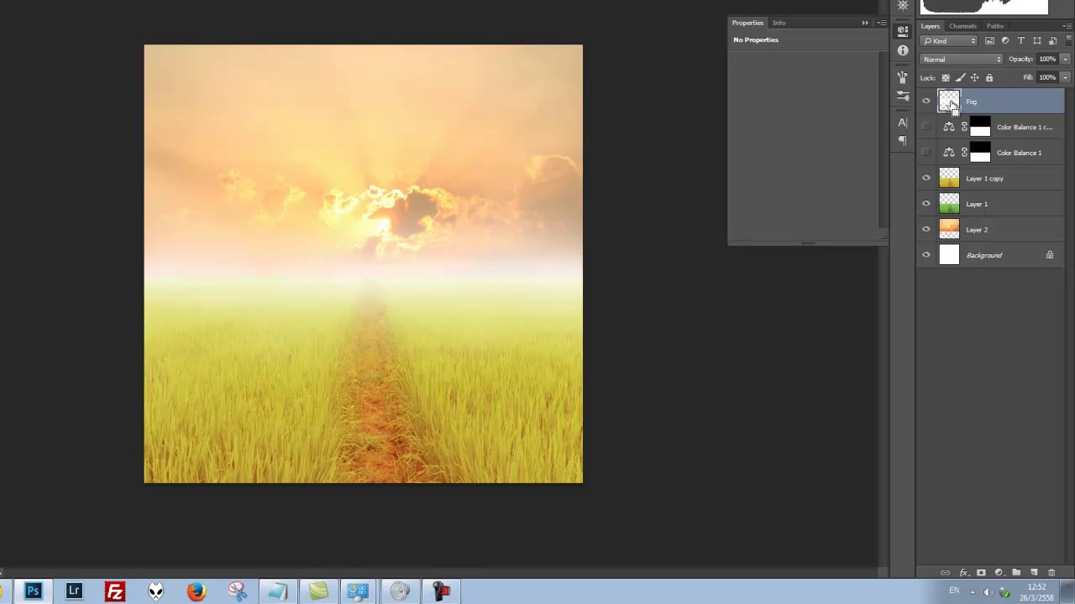
pyautogui.keyDown('ctrl'); pyautogui.click(949, 103); pyautogui.keyUp('ctrl')
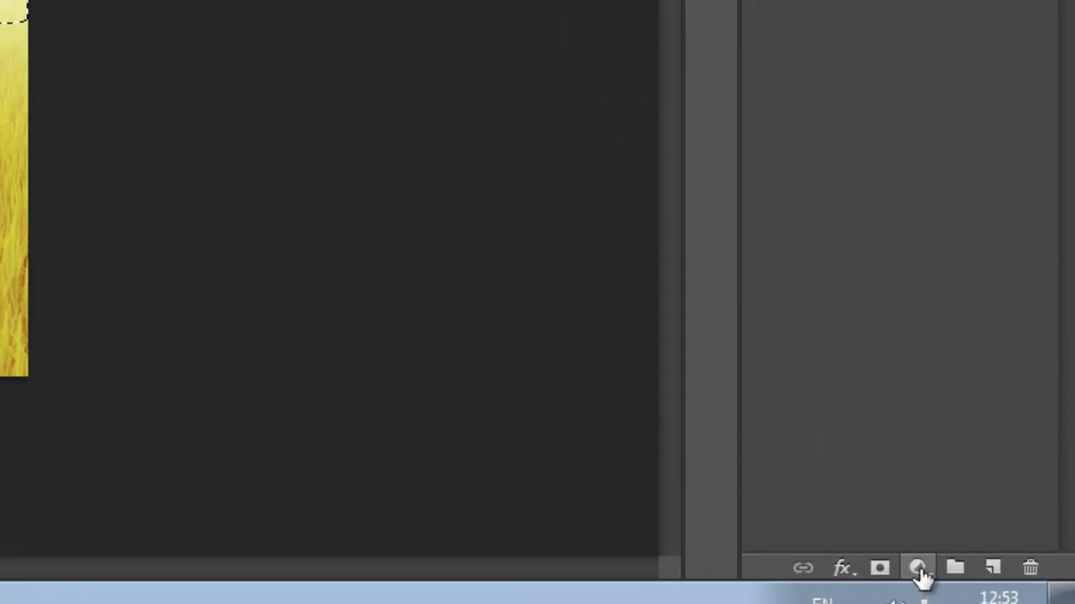
# - Add a Color Balance adjustment on the fog selection with Red +100 and Yellow −100
pyautogui.click(918, 569)
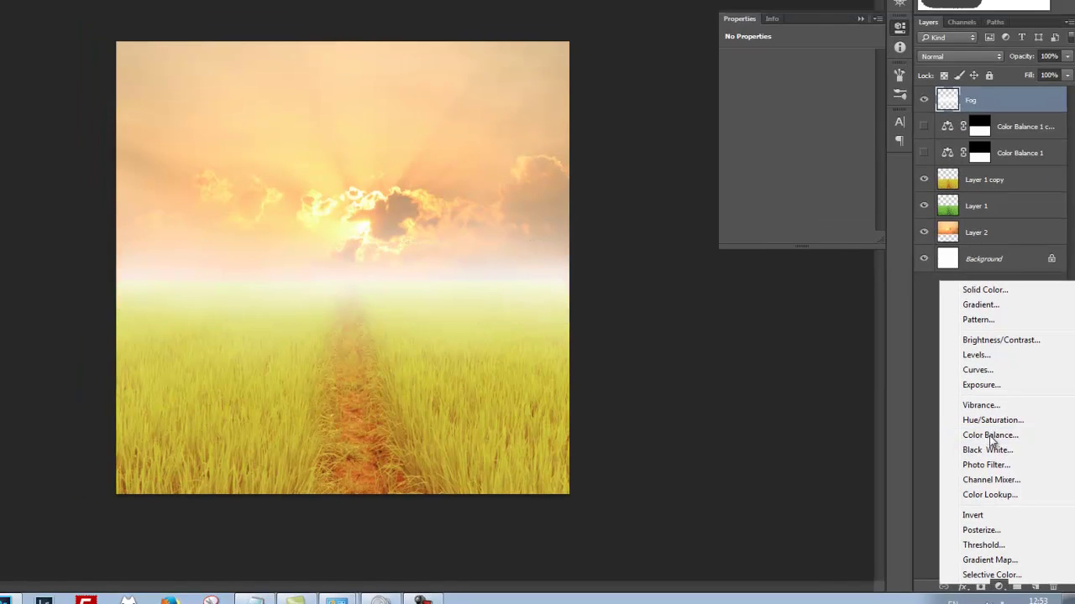
pyautogui.click(900, 254)
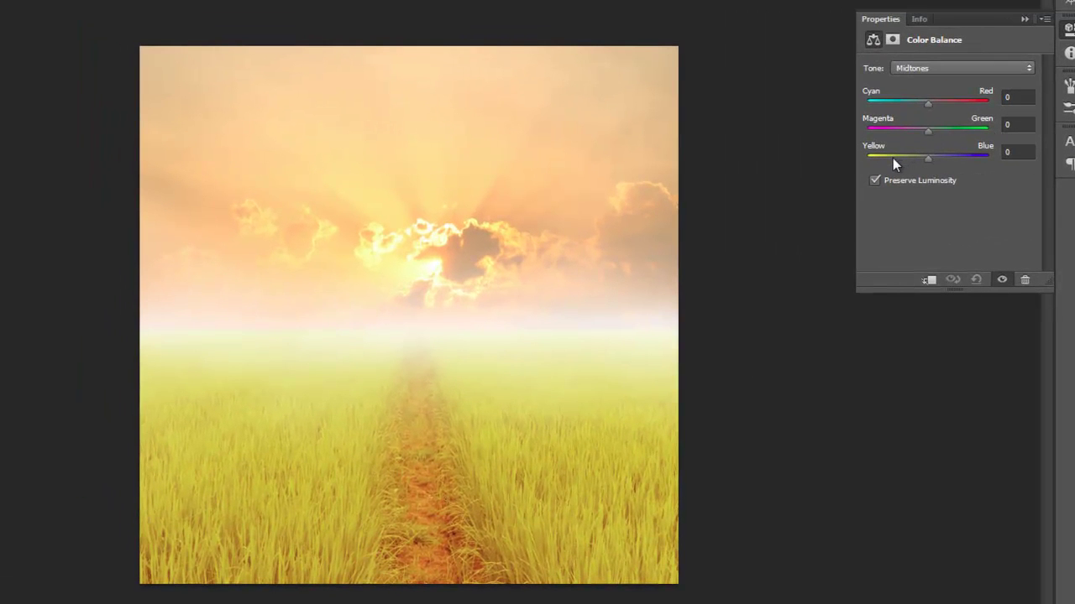
pyautogui.click(893, 158)
pyautogui.moveTo(928, 102); pyautogui.dragTo(1060, 104)
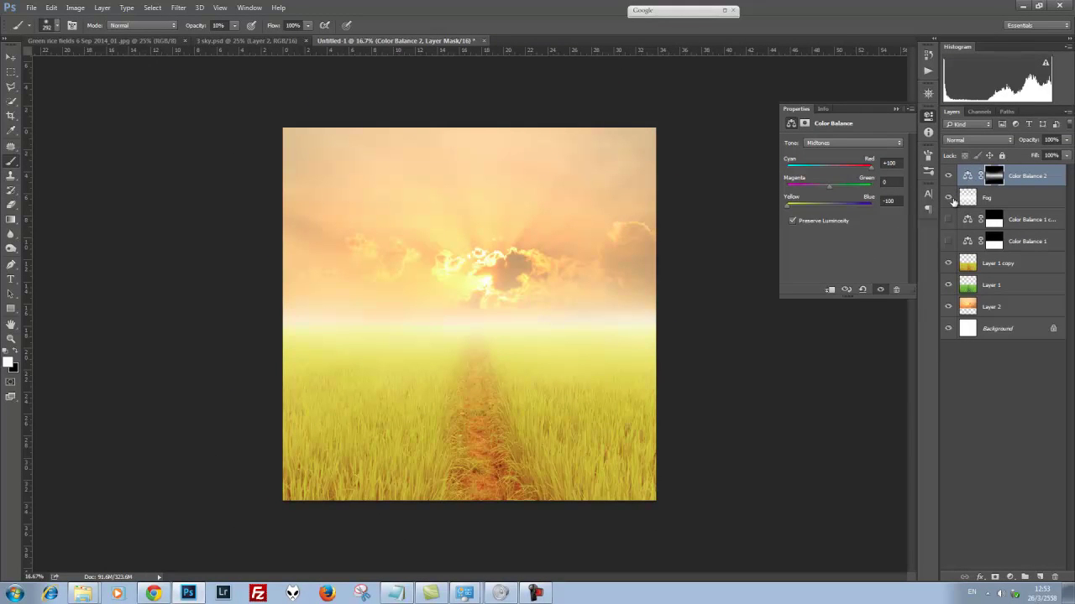
pyautogui.click(967, 176)
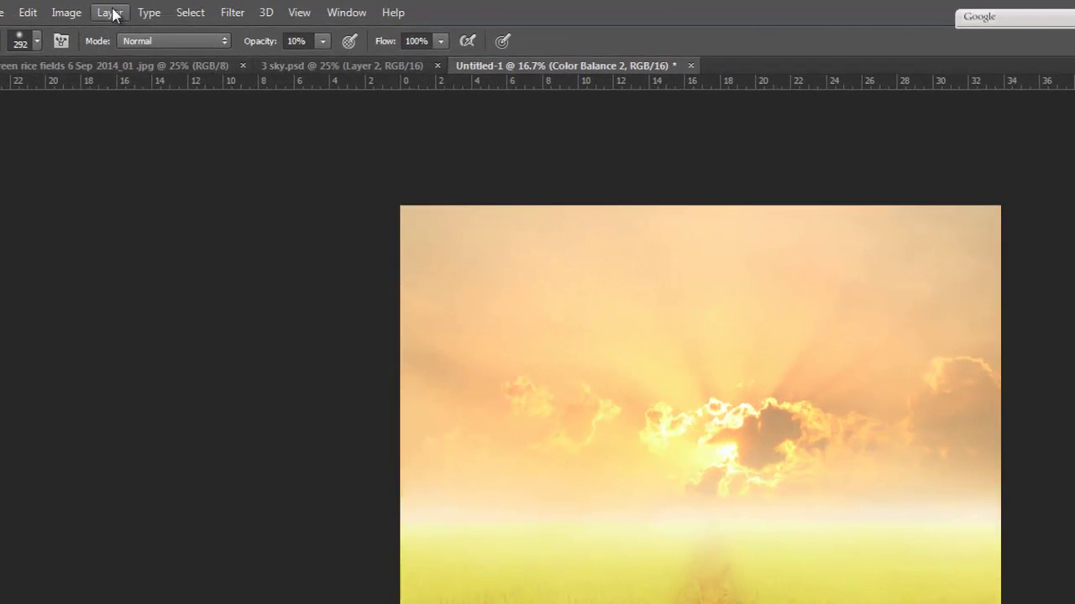
pyautogui.click(102, 8)
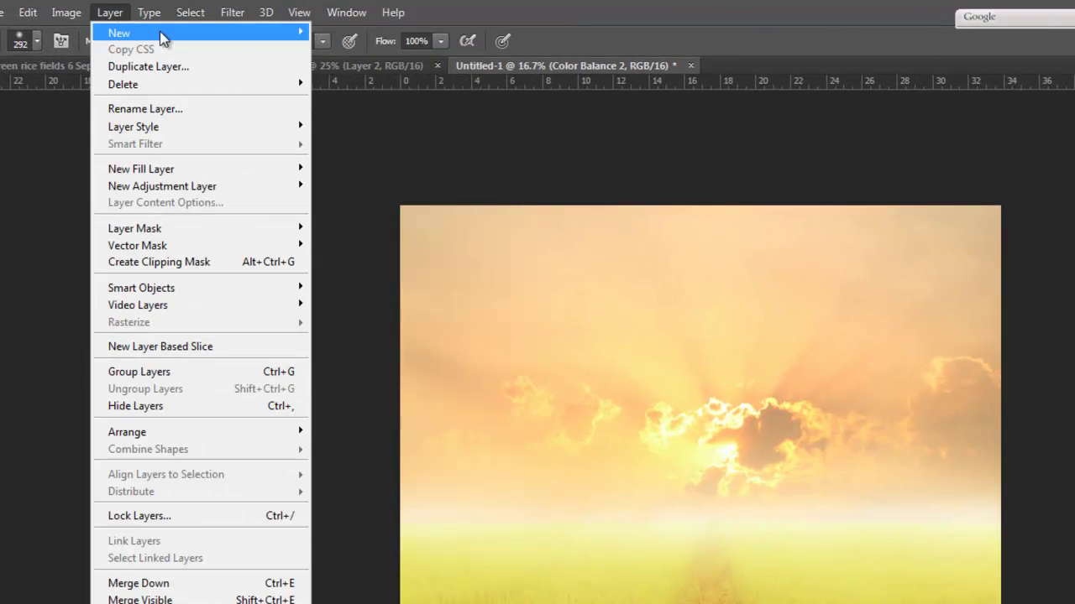
pyautogui.moveTo(120, 33)
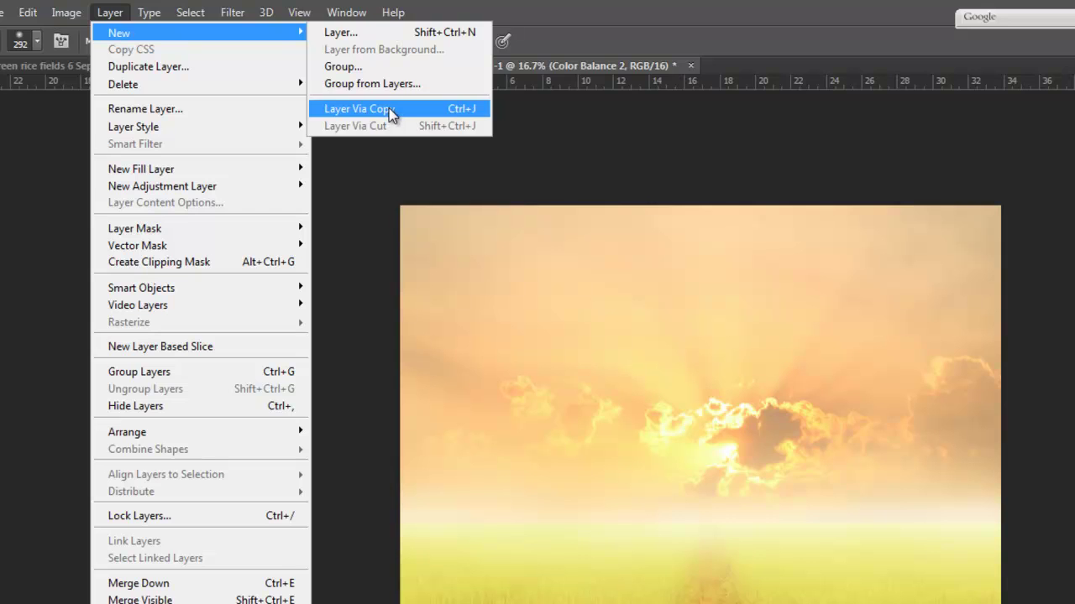
# - Duplicate the Color Balance 2 adjustment three times so four copies stack above Fog
pyautogui.click(389, 112)
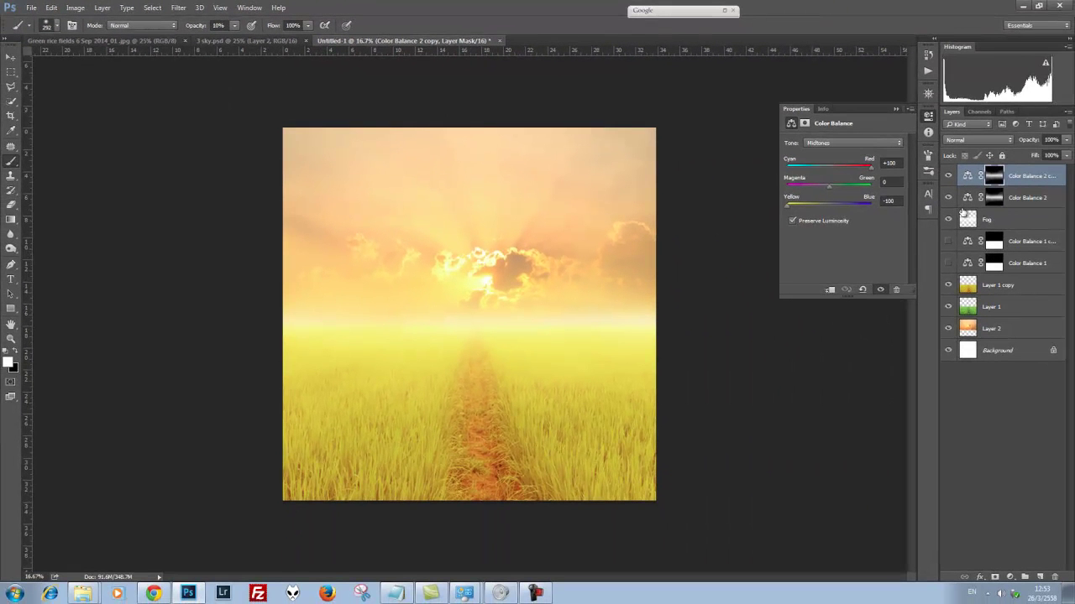
pyautogui.click(967, 177)
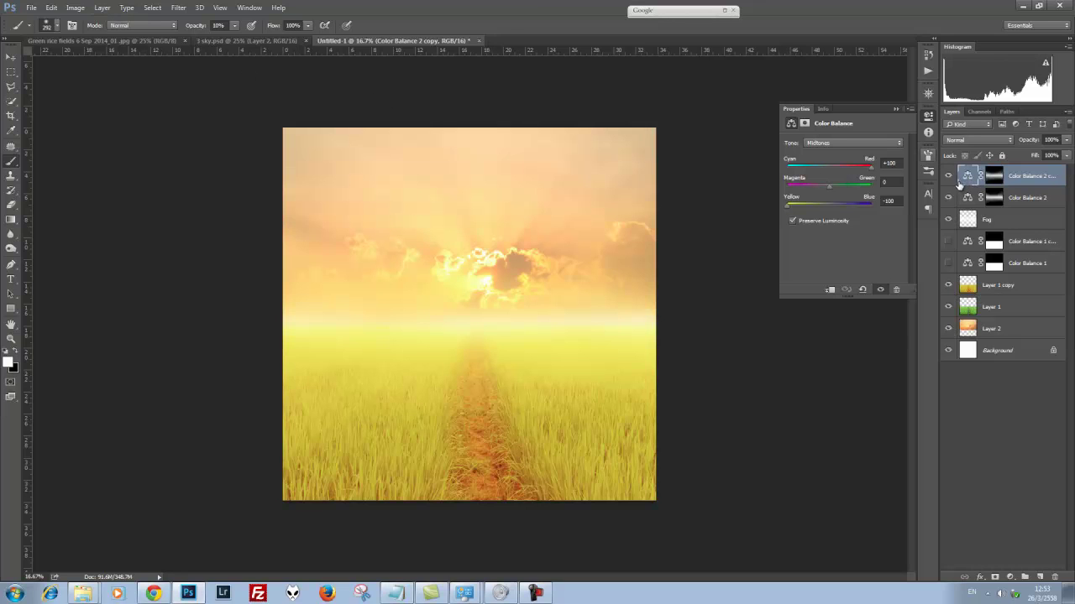
pyautogui.hotkey('ctrl', 'j')
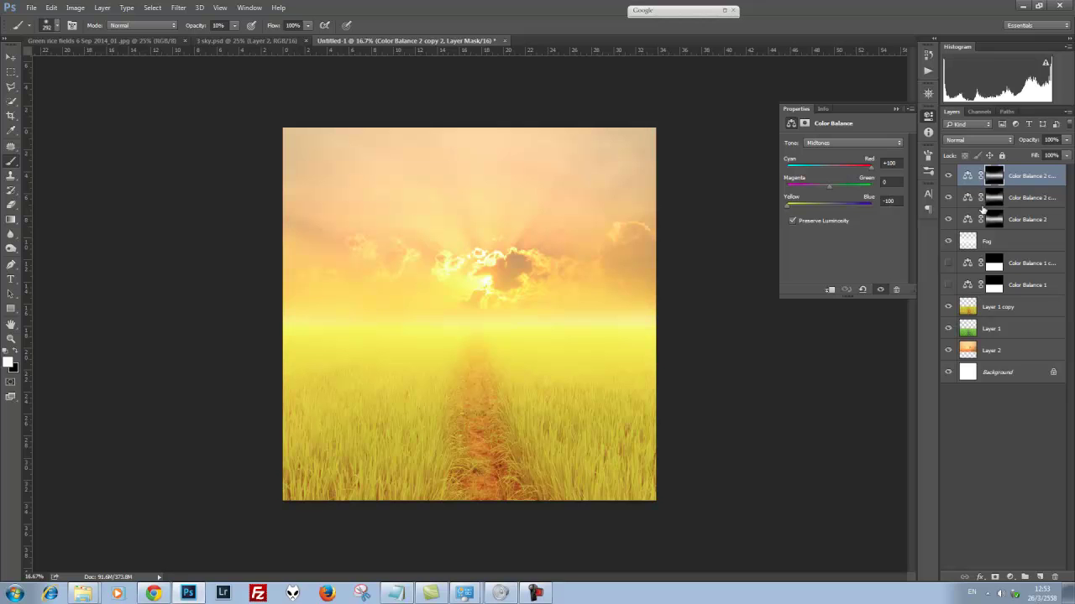
pyautogui.hotkey('ctrl', 'j')
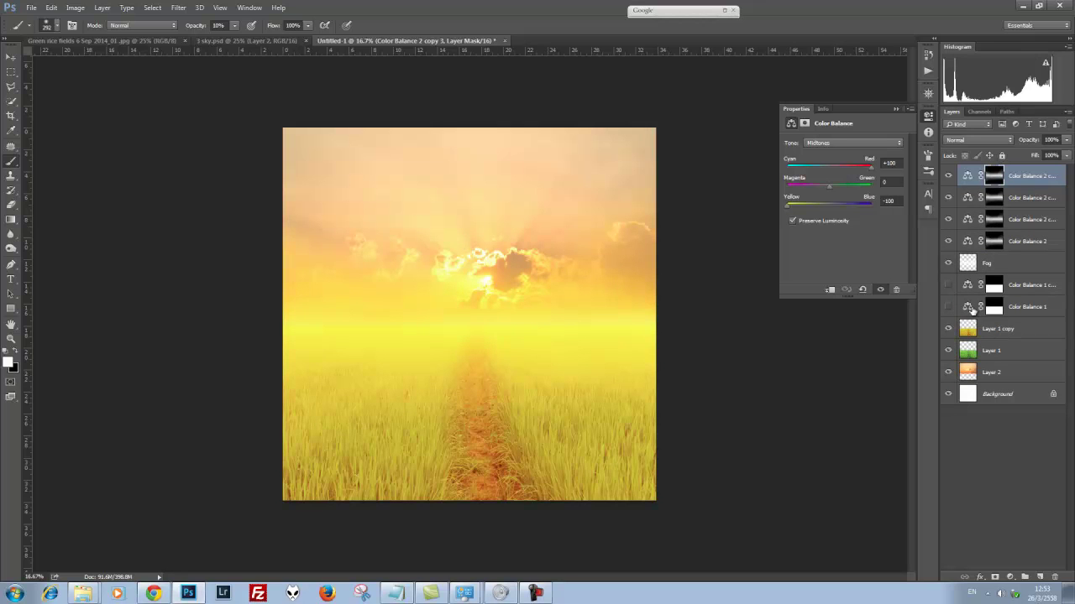
# - Zoom in to inspect the golden result, then select the Fog layer
pyautogui.hotkey('ctrl', '+')
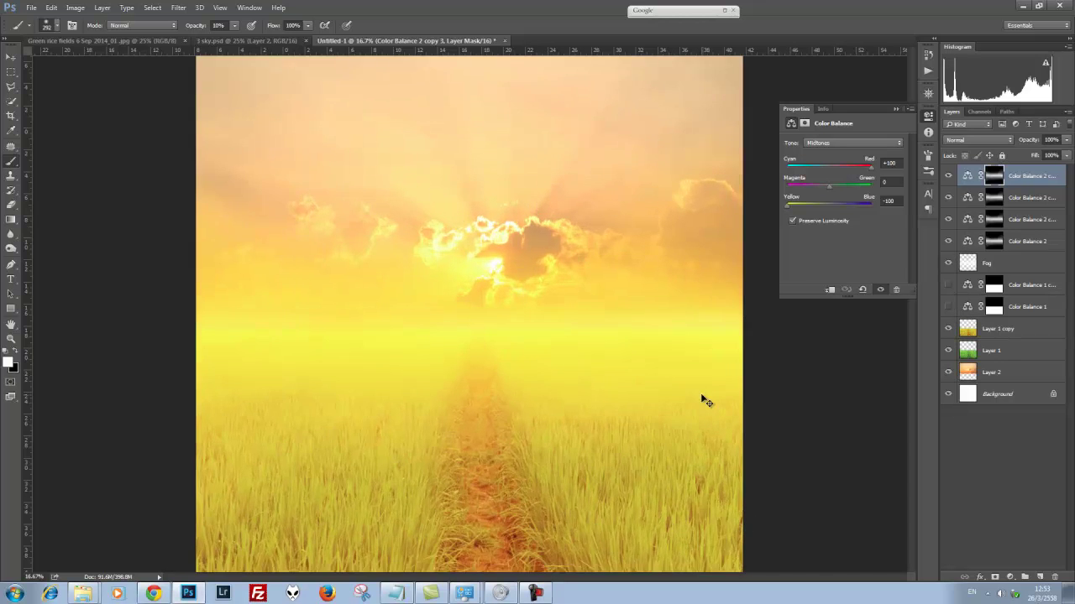
pyautogui.hotkey('ctrl', '+')
pyautogui.hotkey('ctrl', '+')
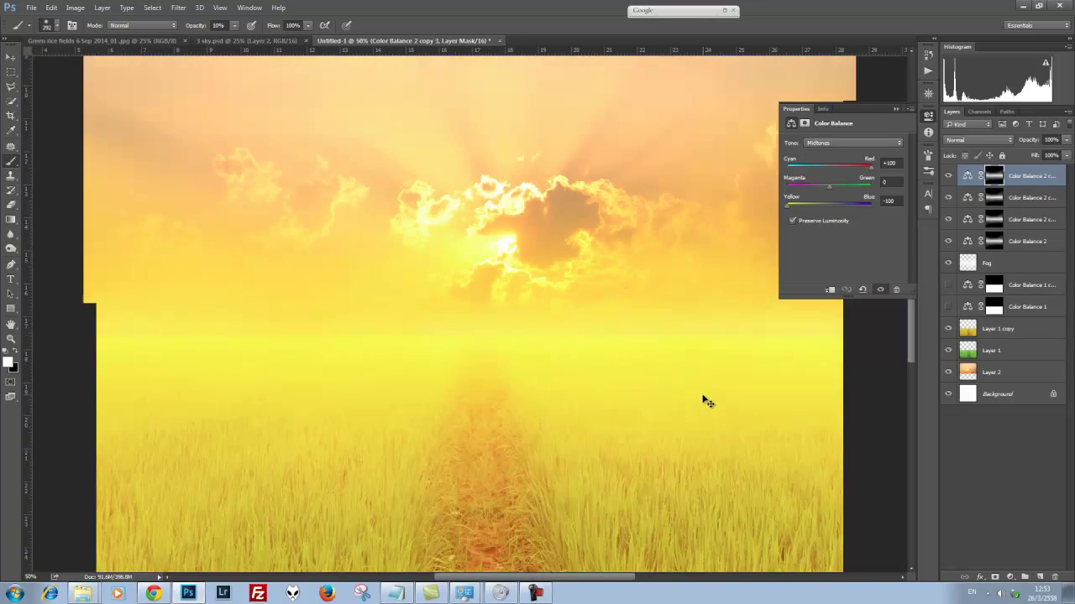
pyautogui.hotkey('ctrl', '+')
pyautogui.hotkey('ctrl', '+')
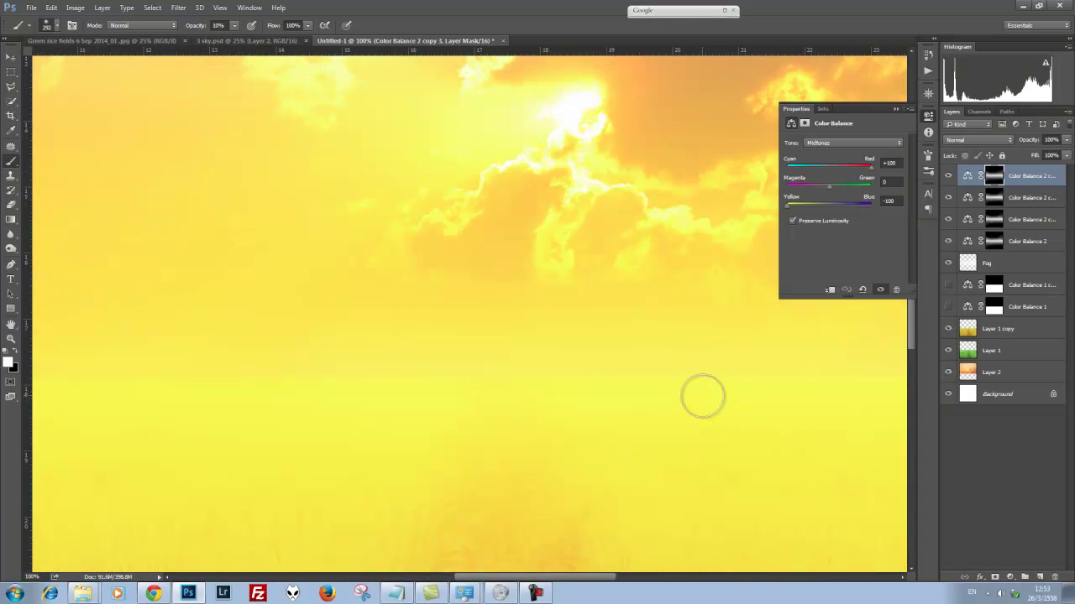
pyautogui.hotkey('ctrl', '-')
pyautogui.hotkey('ctrl', '-')
pyautogui.hotkey('ctrl', '-')
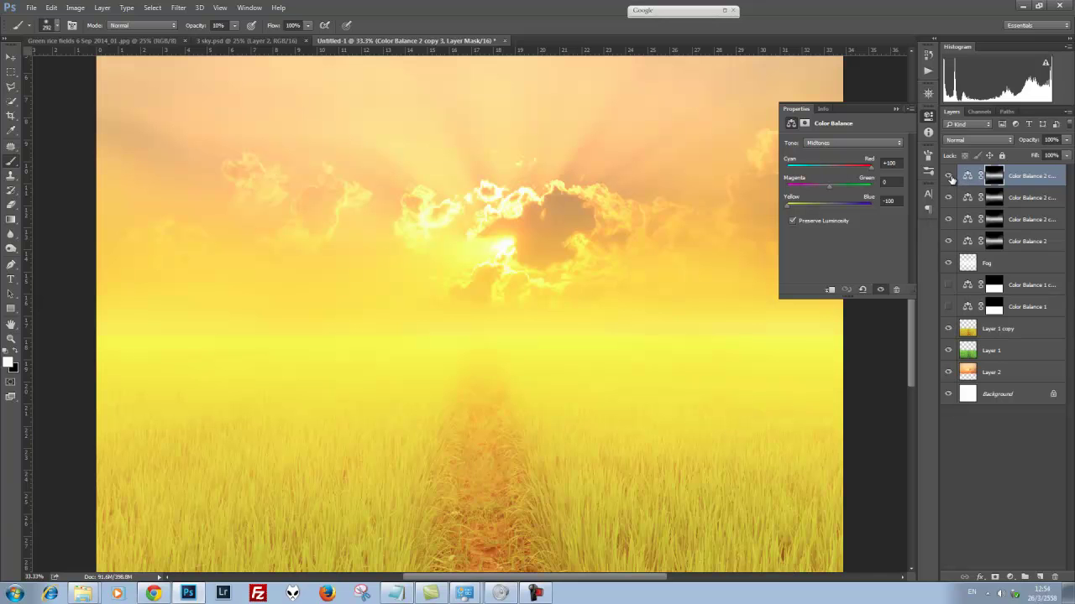
pyautogui.click(1067, 140)
pyautogui.click(1067, 141)
pyautogui.click(968, 267)
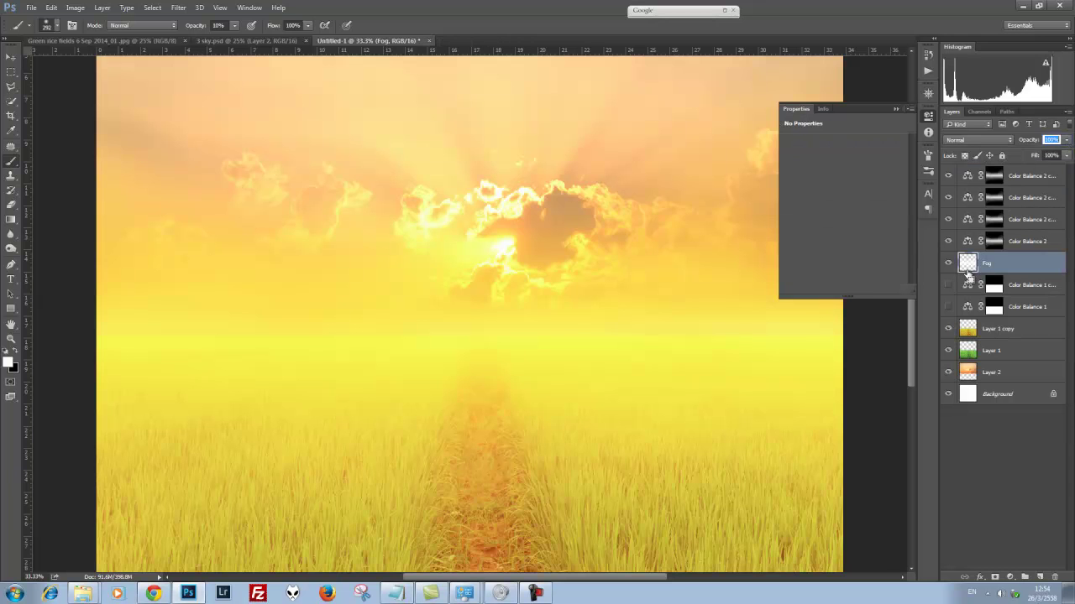
# - Lower the Fog layer's opacity to about 85% to soften the horizon haze
pyautogui.hotkey('ctrl', '-')
pyautogui.hotkey('ctrl', '-')
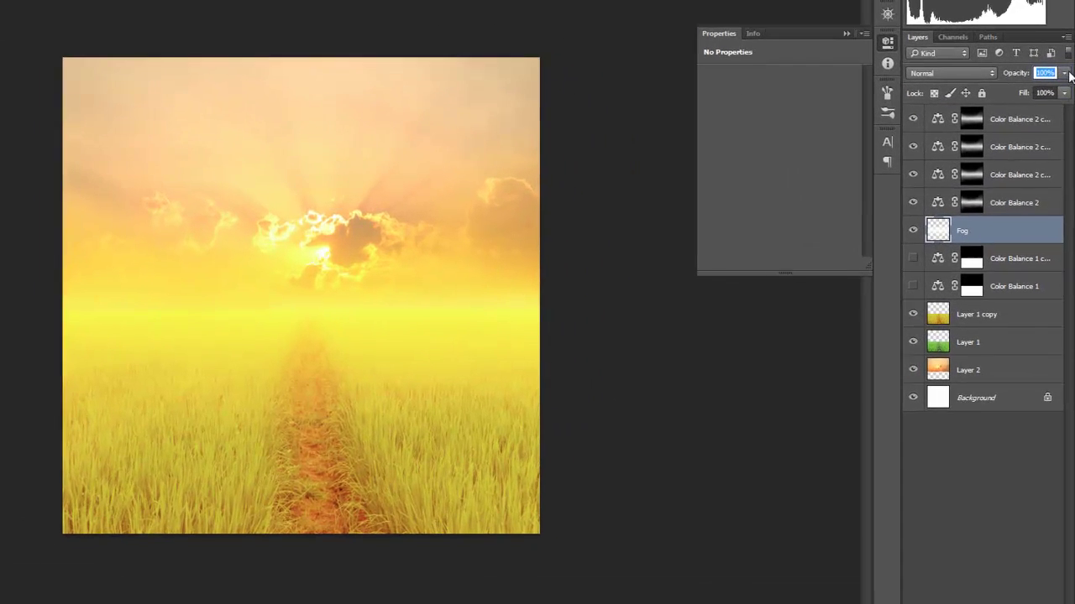
pyautogui.click(1066, 140)
pyautogui.moveTo(1065, 154); pyautogui.dragTo(1053, 154)
pyautogui.moveTo(1046, 78); pyautogui.dragTo(1056, 79)
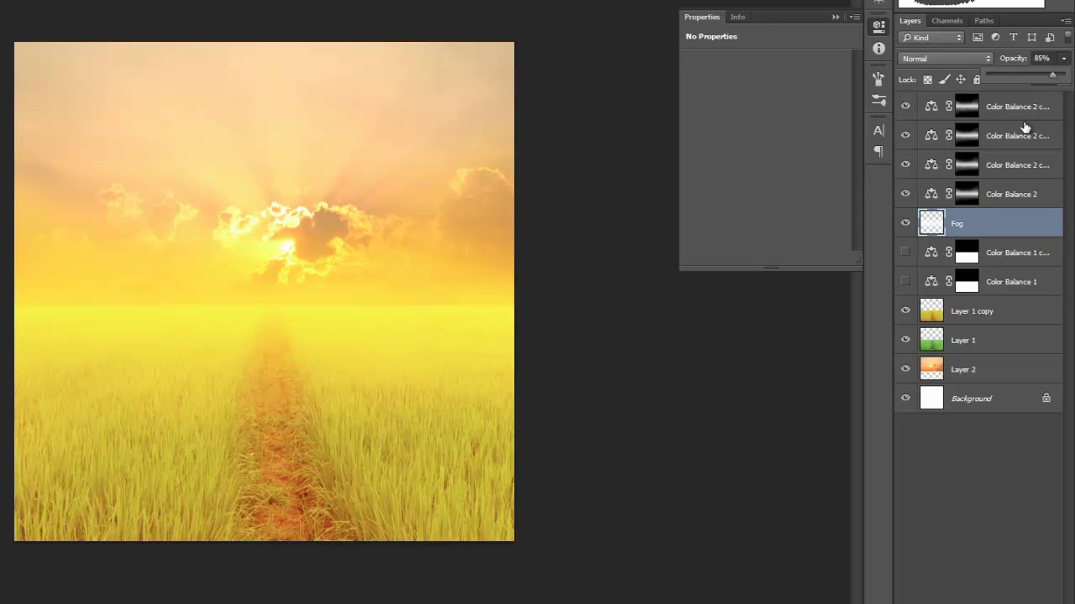
pyautogui.click(905, 281)
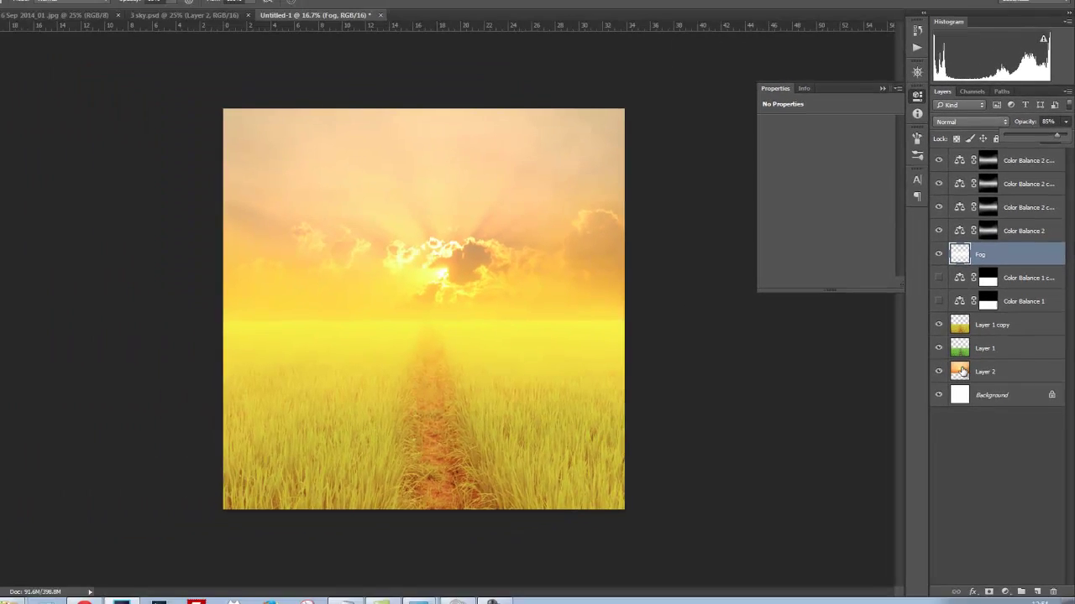
pyautogui.click(961, 372)
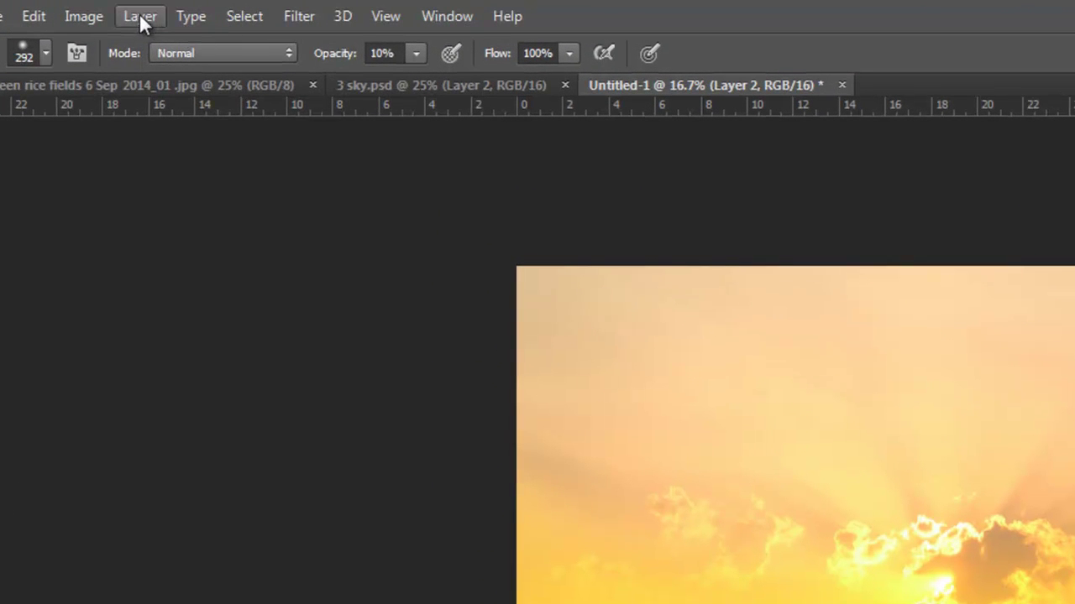
# - Duplicate the sunset sky Layer 2 with Layer Via Copy to create Layer 2 copy
pyautogui.click(140, 18)
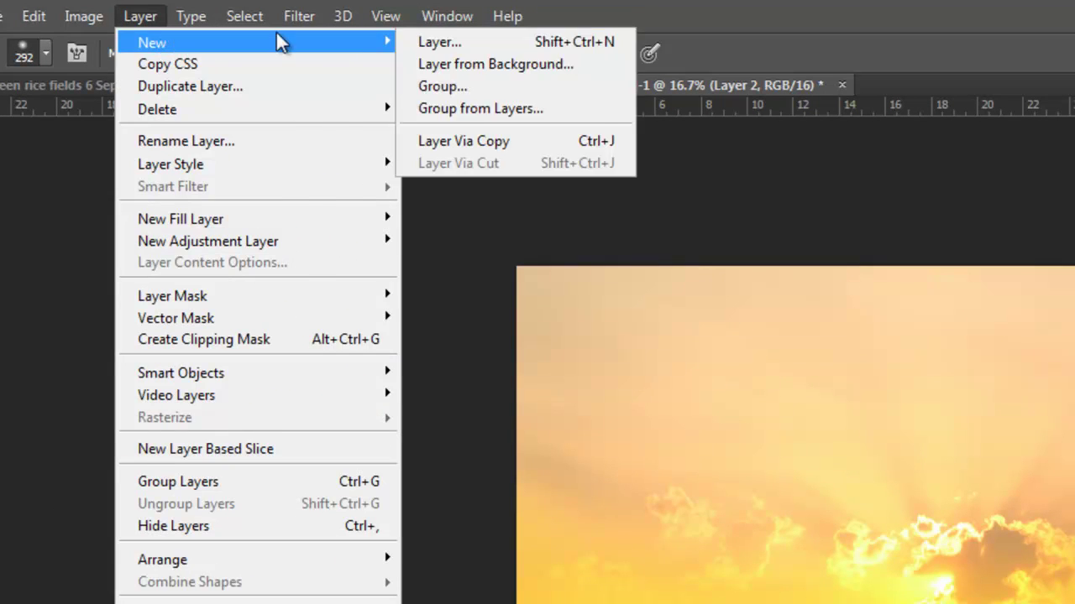
pyautogui.moveTo(252, 42)
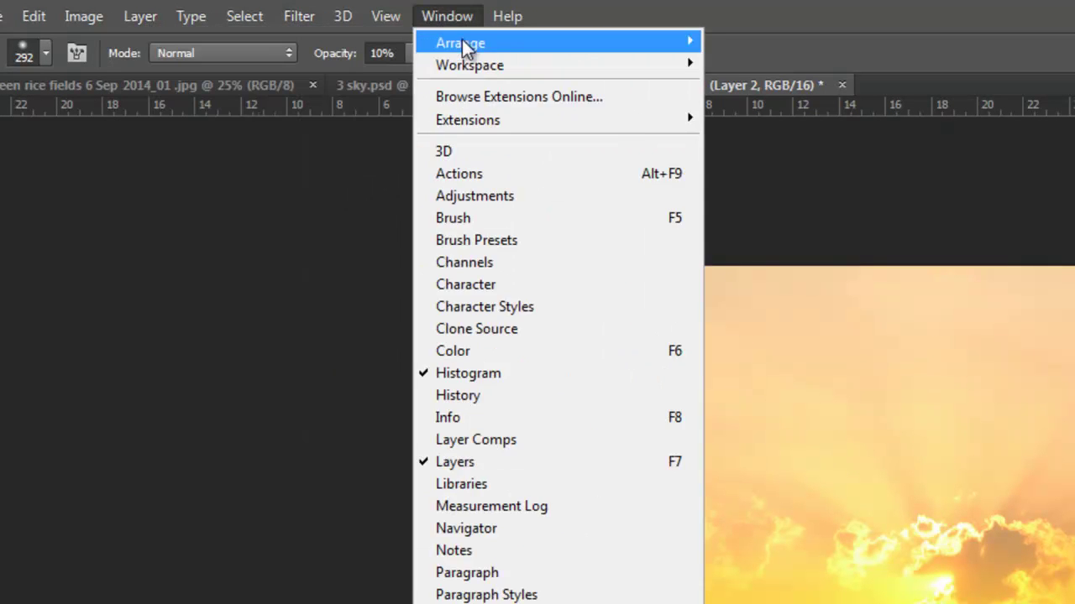
pyautogui.click(179, 19)
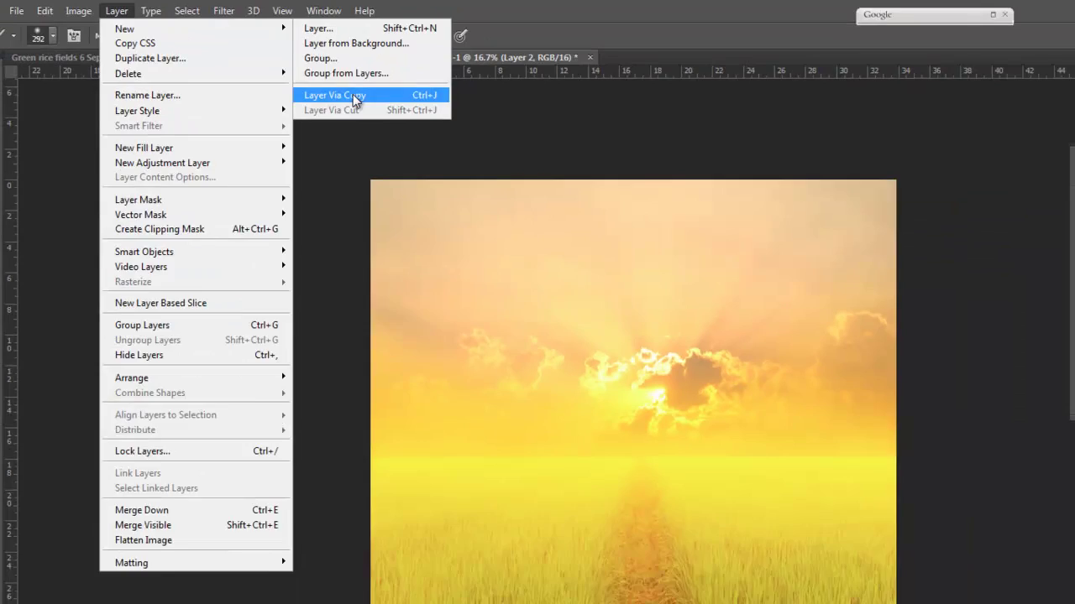
pyautogui.click(495, 150)
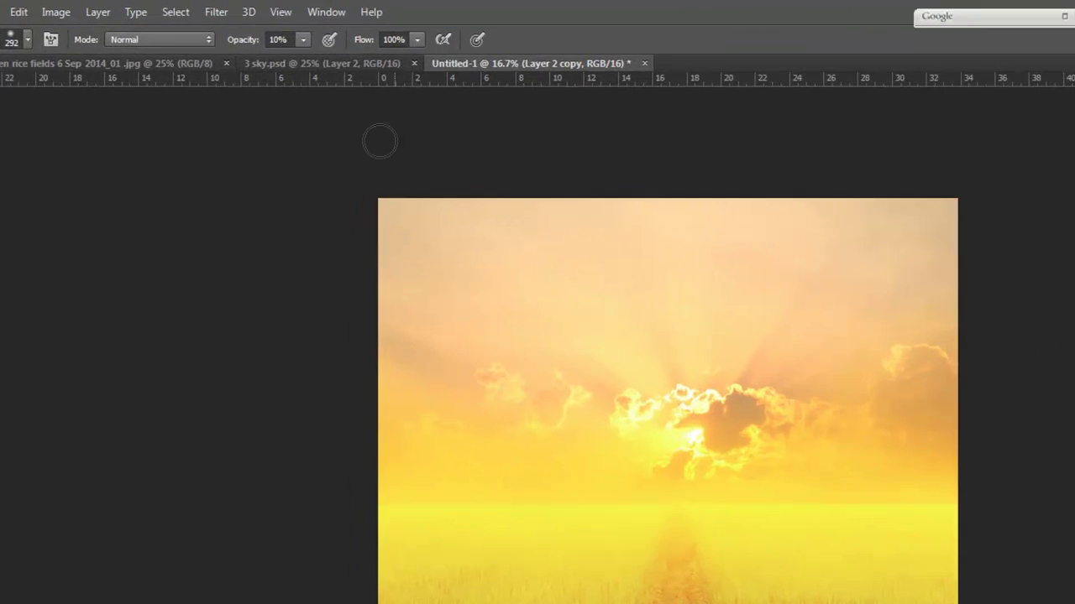
pyautogui.click(76, 8)
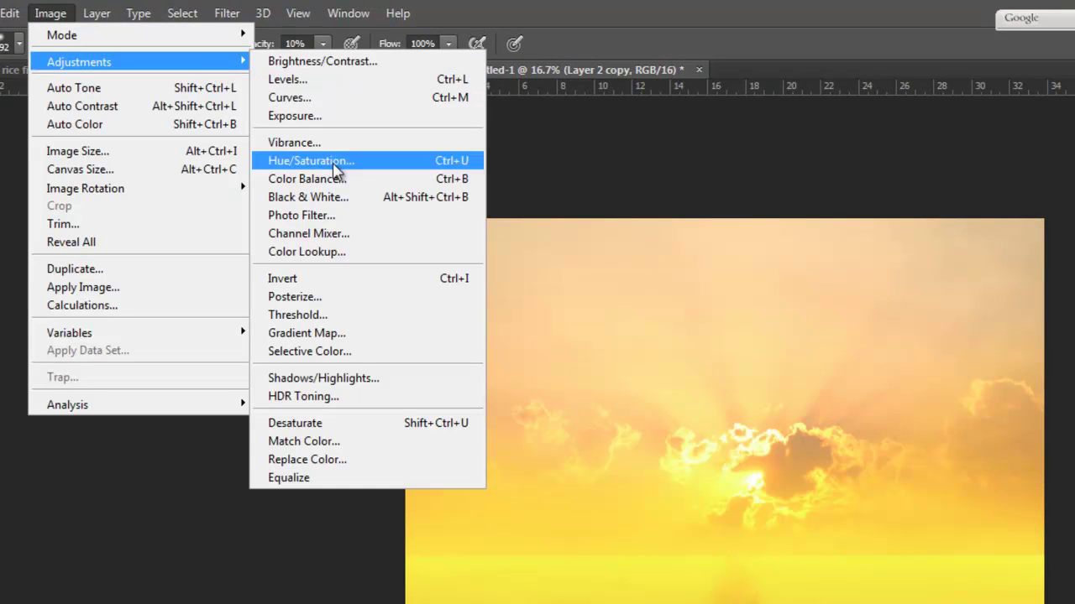
pyautogui.moveTo(82, 56)
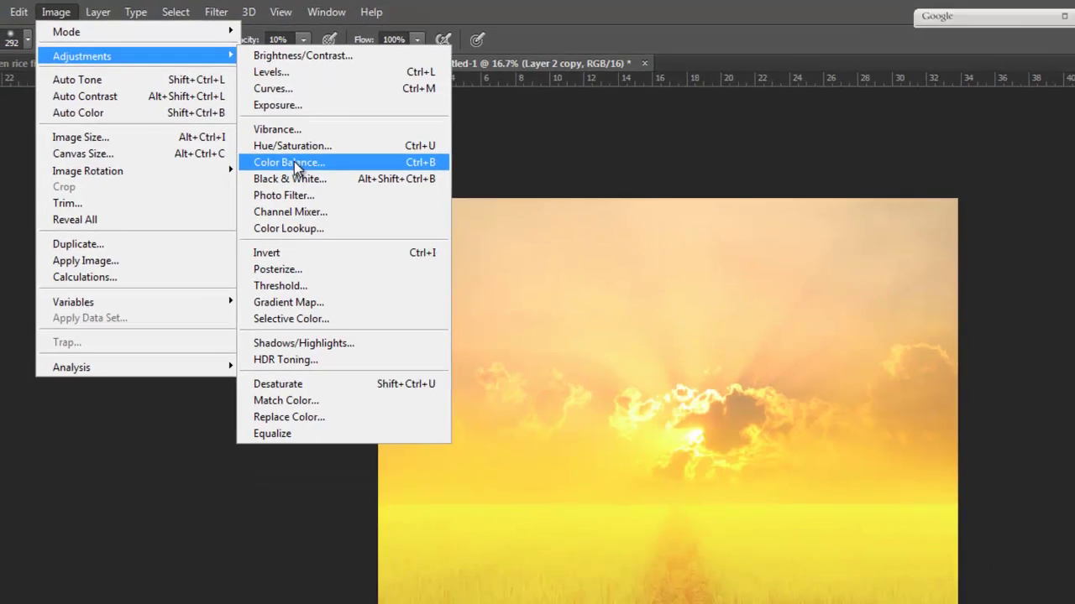
# - Apply Color Balance to Layer 2 copy with midtones at Red +39 and Yellow −78
pyautogui.click(311, 181)
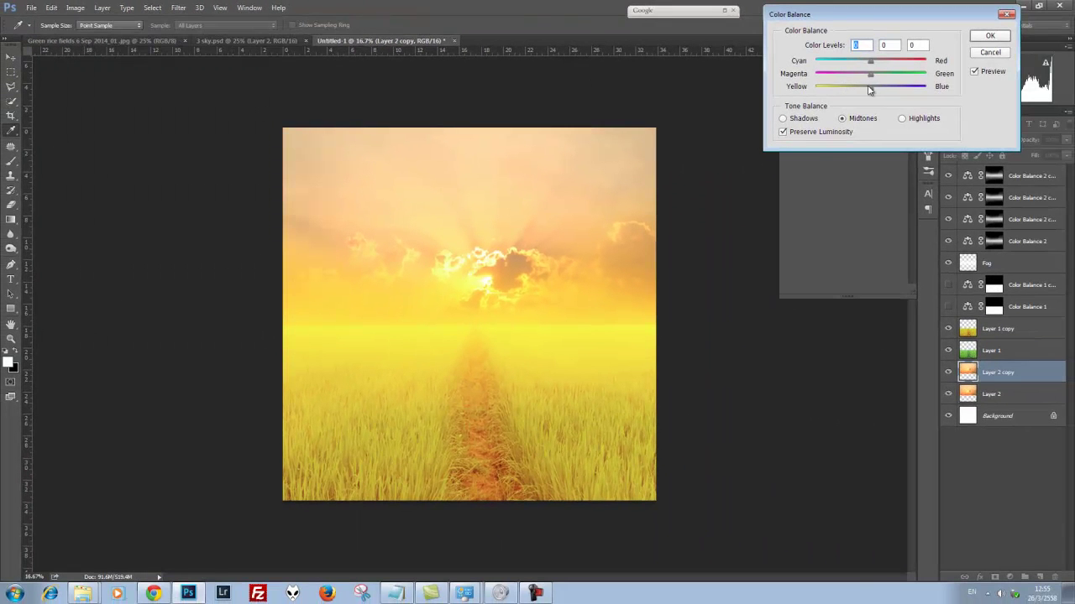
pyautogui.moveTo(871, 92); pyautogui.dragTo(829, 94)
pyautogui.moveTo(870, 61); pyautogui.dragTo(889, 64)
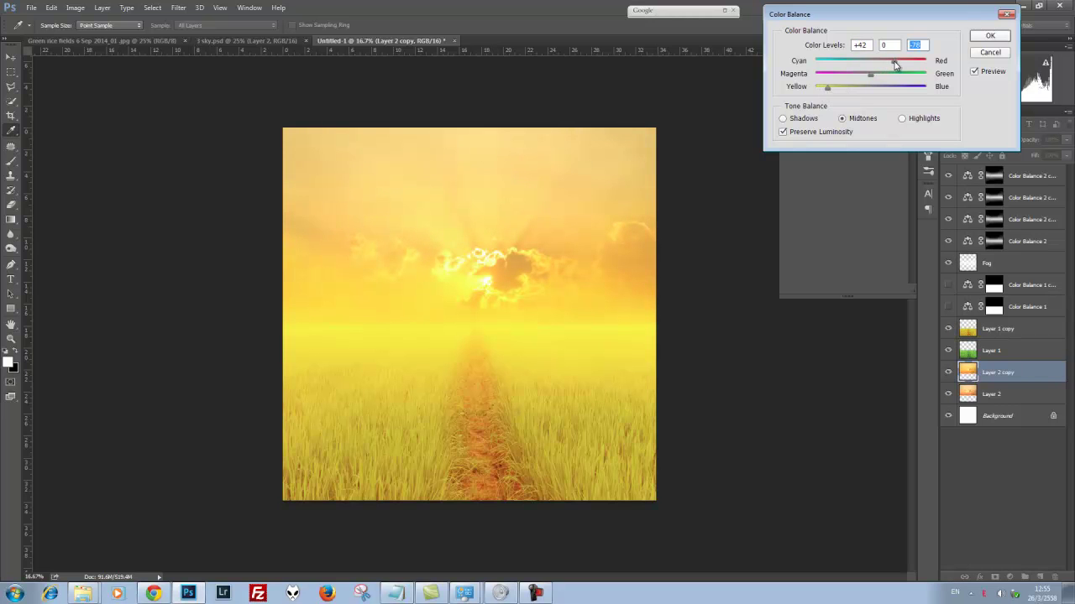
pyautogui.moveTo(896, 64); pyautogui.dragTo(894, 65)
pyautogui.click(992, 36)
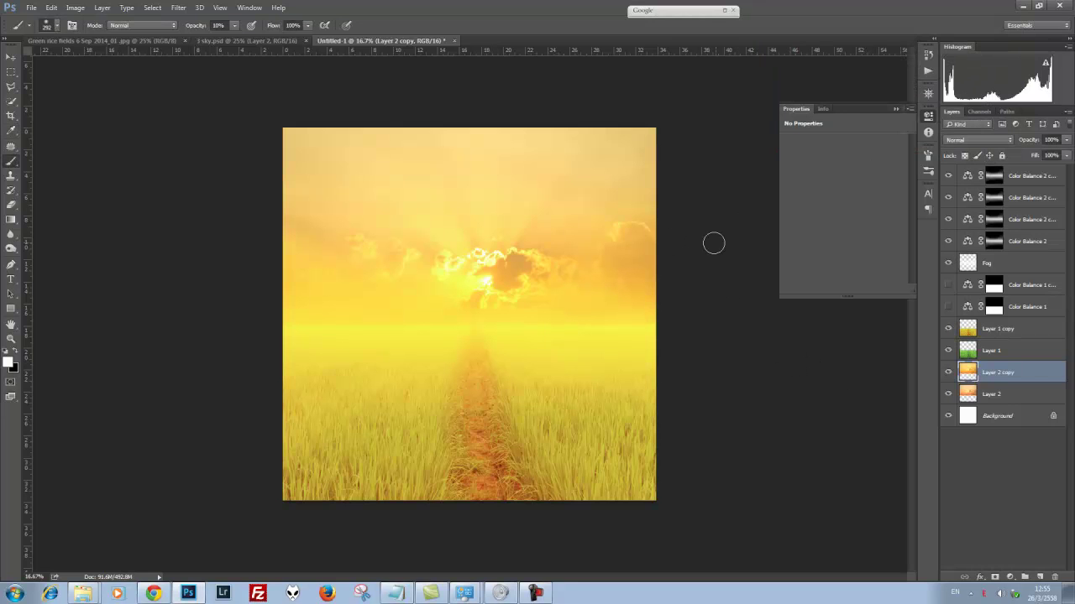
# - Toggle Layer 2 copy's visibility to compare the warmed sky against the original
pyautogui.click(948, 373)
pyautogui.click(952, 372)
pyautogui.click(949, 373)
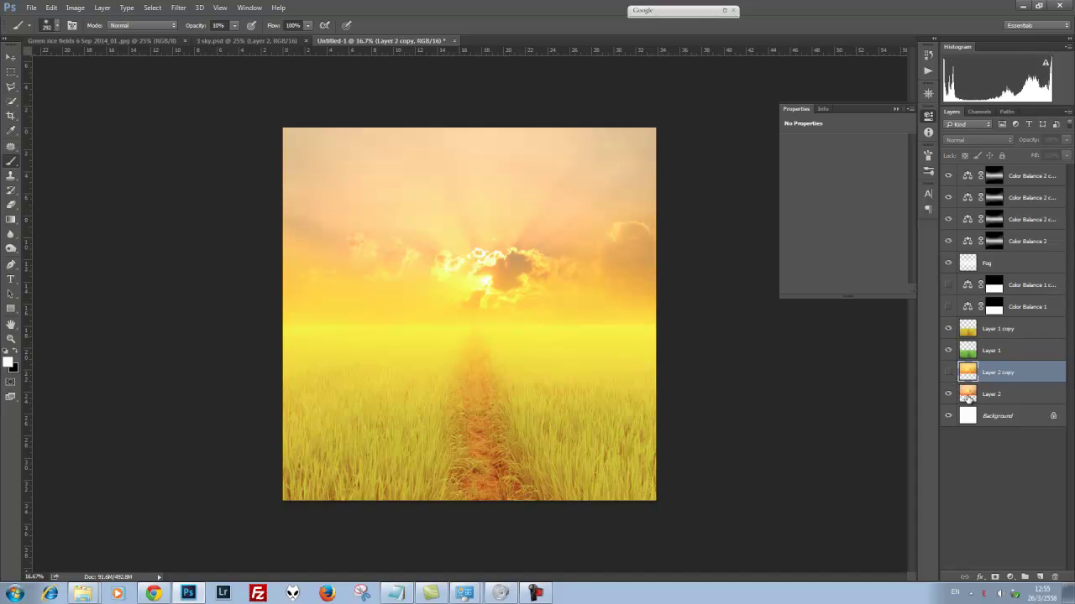
pyautogui.click(971, 395)
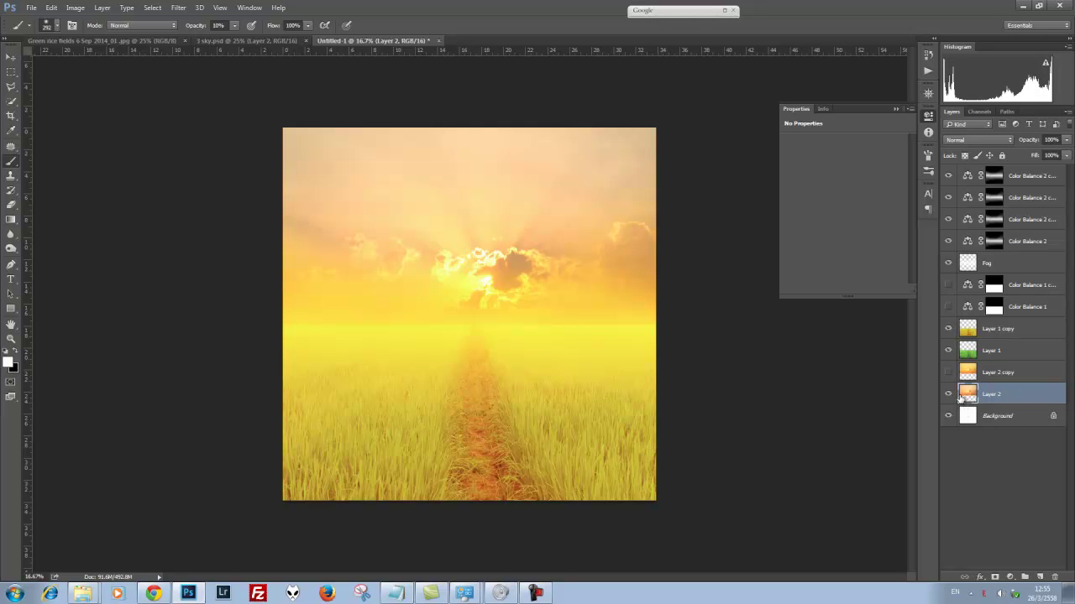
pyautogui.click(949, 375)
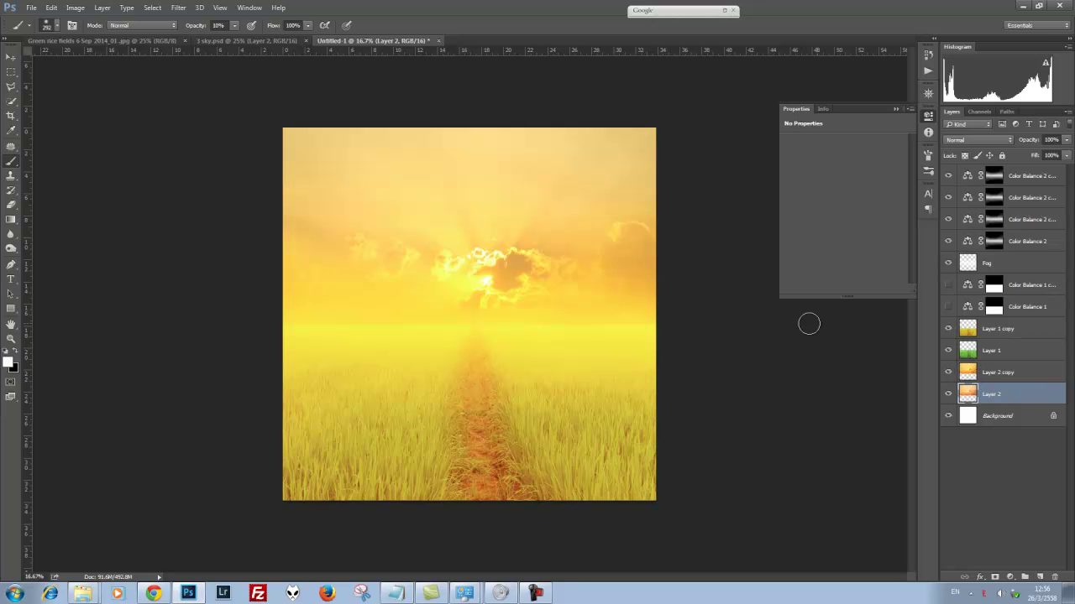
# - Open Color Balance (Ctrl+B) again for the Layer 2 copy sky layer
pyautogui.hotkey('ctrl', '+')
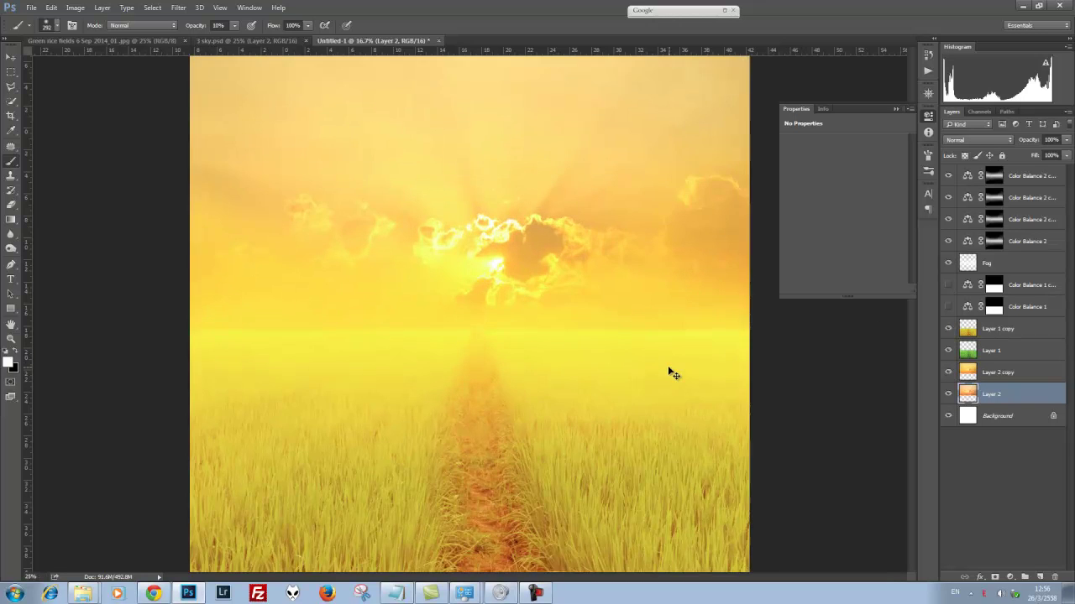
pyautogui.hotkey('ctrl', '+')
pyautogui.hotkey('ctrl', '+')
pyautogui.hotkey('ctrl', '+')
pyautogui.hotkey('ctrl', '+')
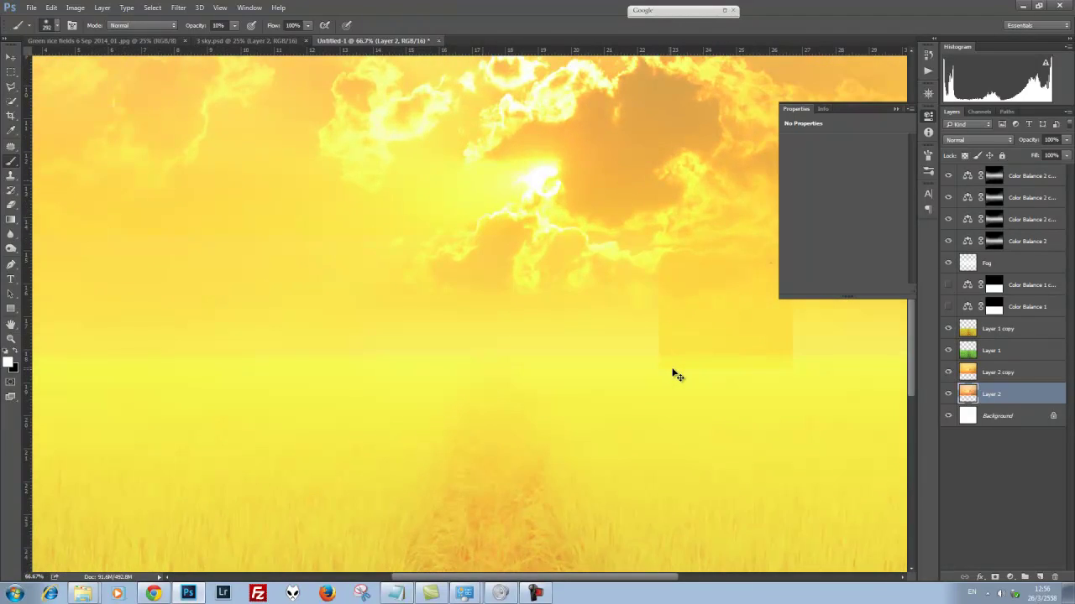
pyautogui.hotkey('ctrl', '-')
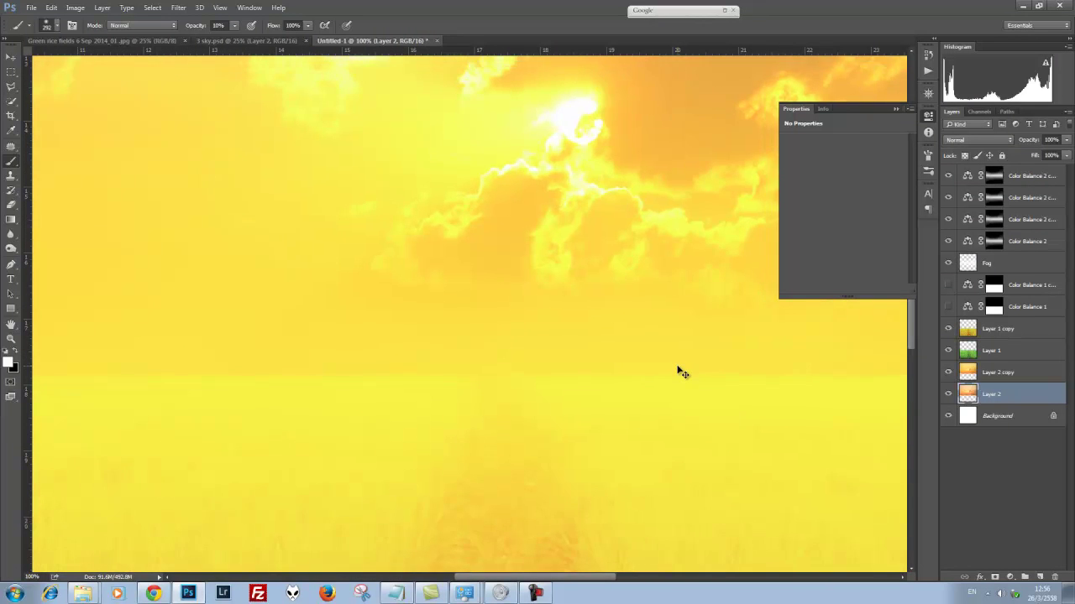
pyautogui.hotkey('ctrl', '-')
pyautogui.hotkey('ctrl', '-')
pyautogui.hotkey('ctrl', '-')
pyautogui.hotkey('ctrl', '-')
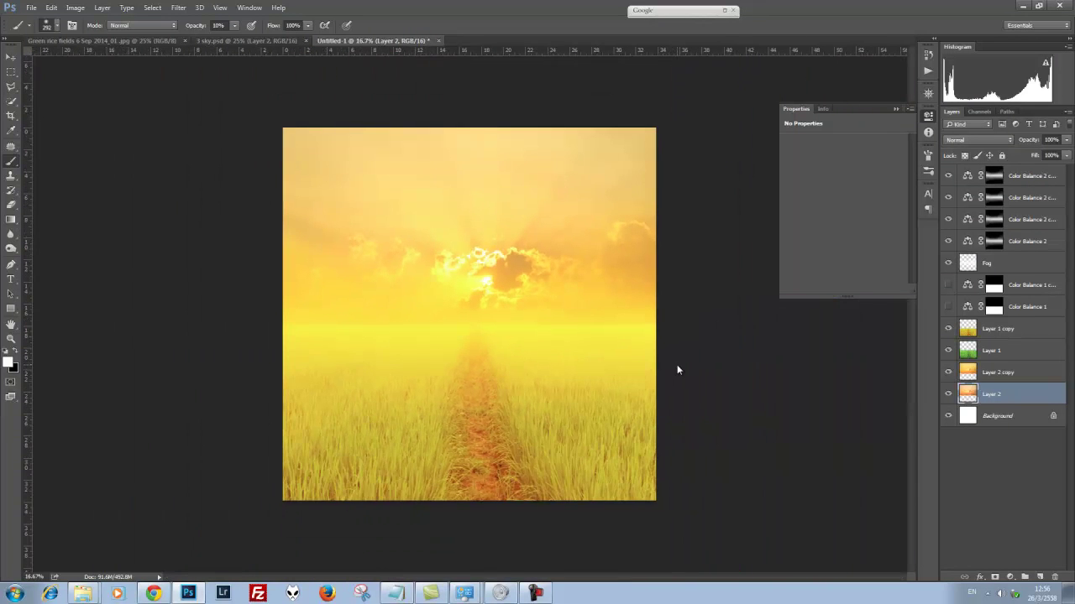
pyautogui.click(978, 371)
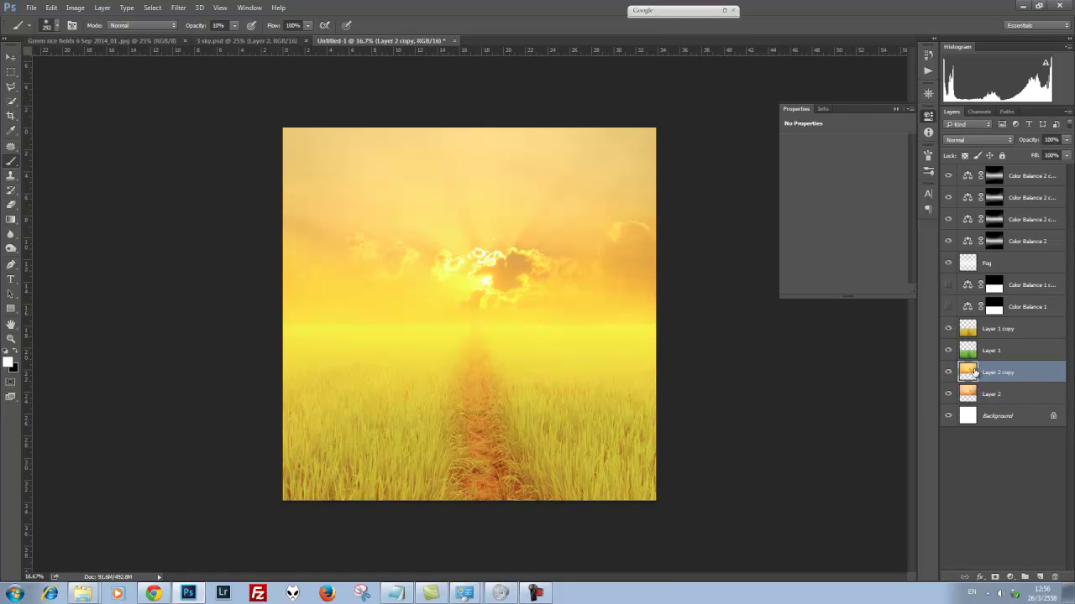
pyautogui.hotkey('ctrl', 'b')
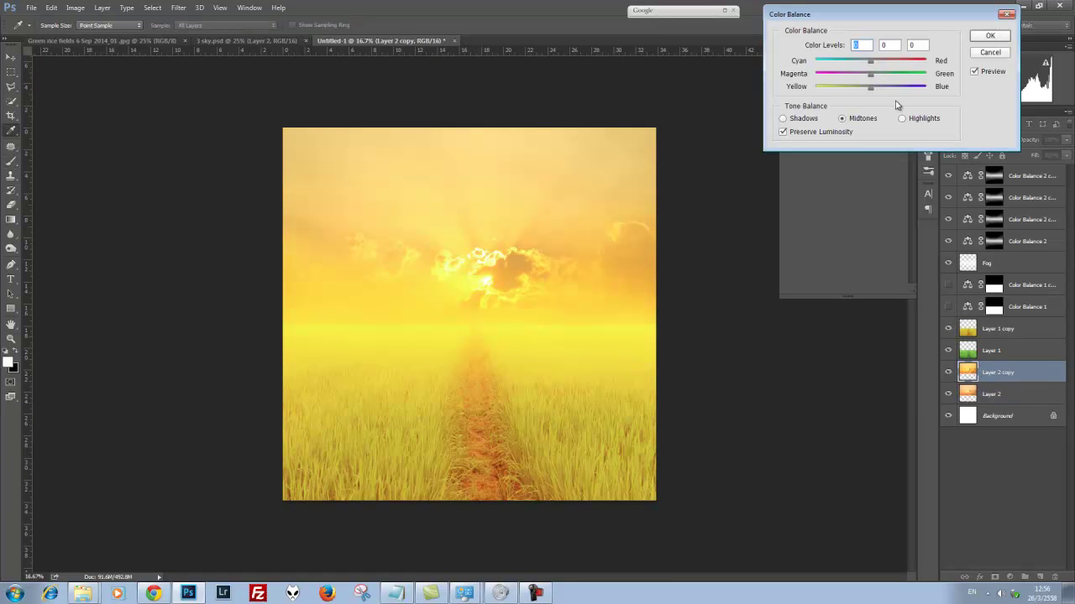
# - Set Layer 2 copy's midtone Yellow–Blue balance to -42 and apply it
pyautogui.moveTo(871, 92); pyautogui.dragTo(849, 93)
pyautogui.click(990, 35)
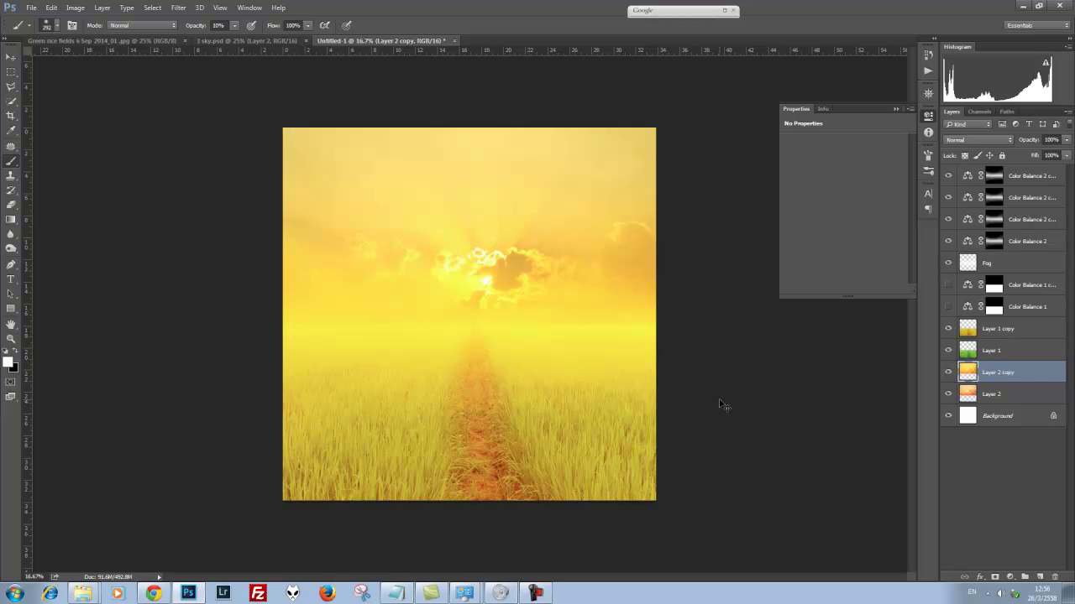
pyautogui.hotkey('ctrl', '+')
pyautogui.hotkey('ctrl', '+')
pyautogui.hotkey('ctrl', '+')
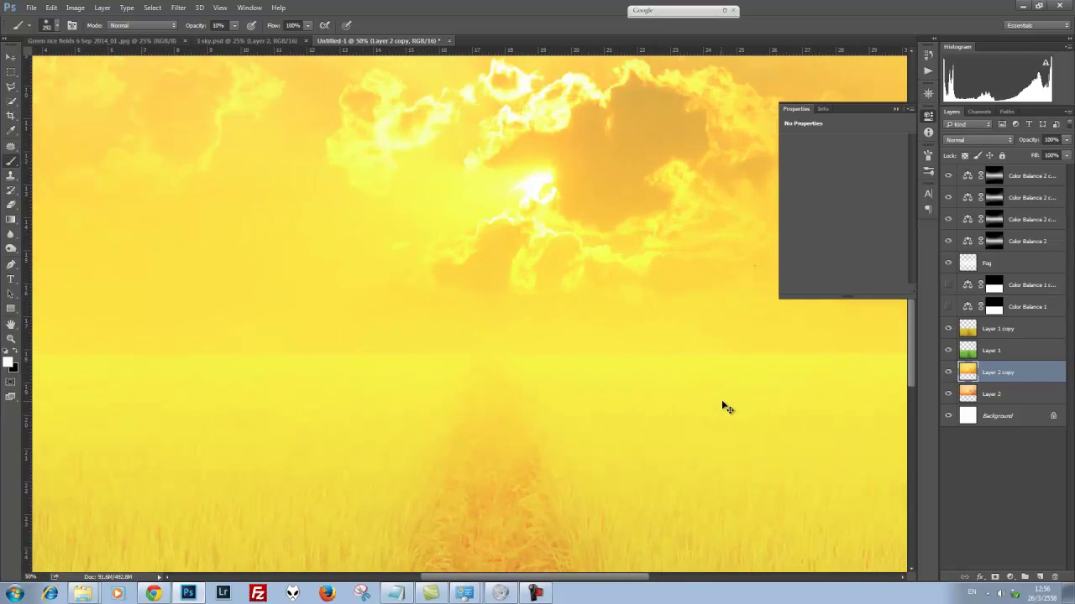
pyautogui.hotkey('ctrl', '-')
pyautogui.hotkey('ctrl', '-')
pyautogui.hotkey('ctrl', '-')
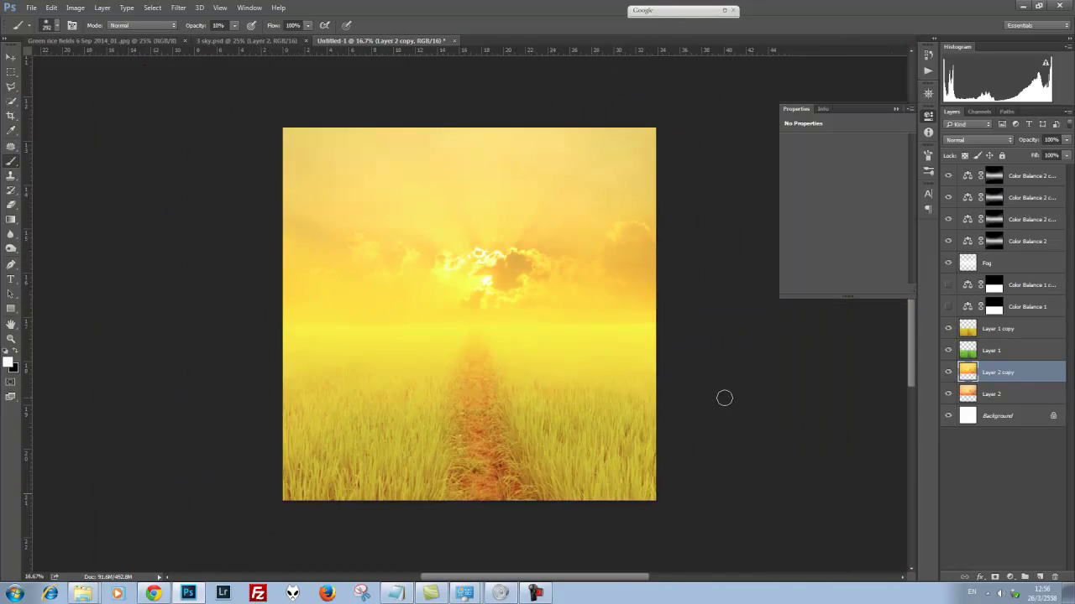
pyautogui.hotkey('ctrl', '-')
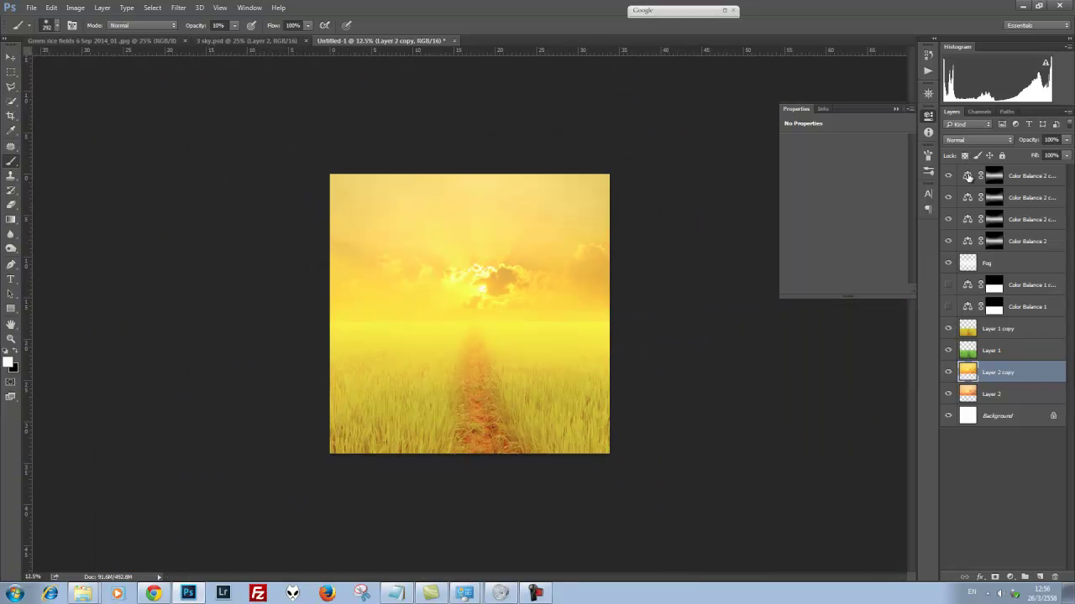
pyautogui.click(967, 176)
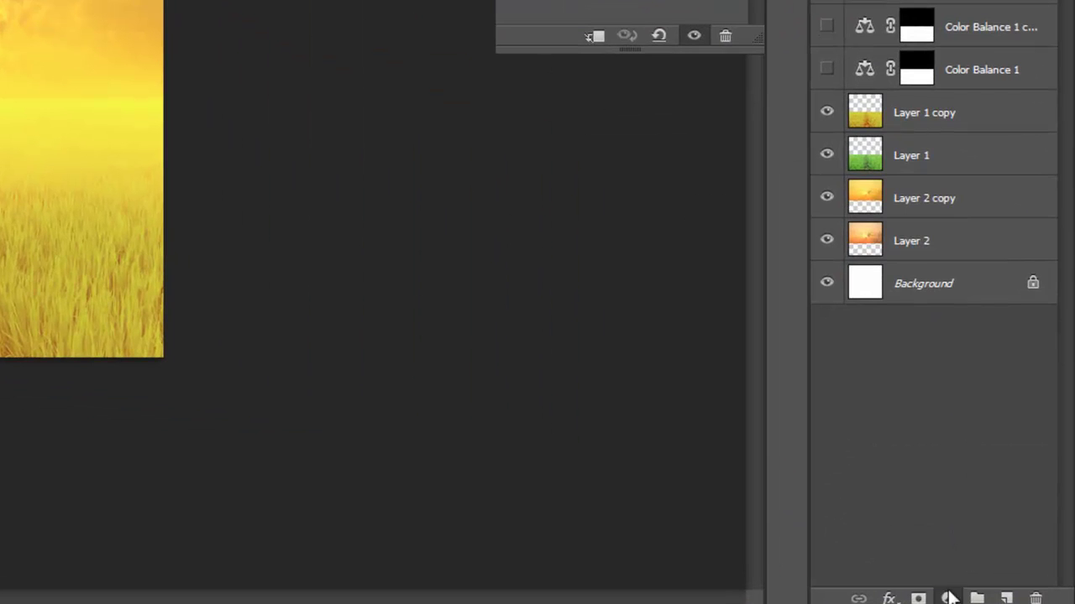
# - Add a top Curves 1 adjustment pulling midtones from 148 down to 109
pyautogui.click(949, 598)
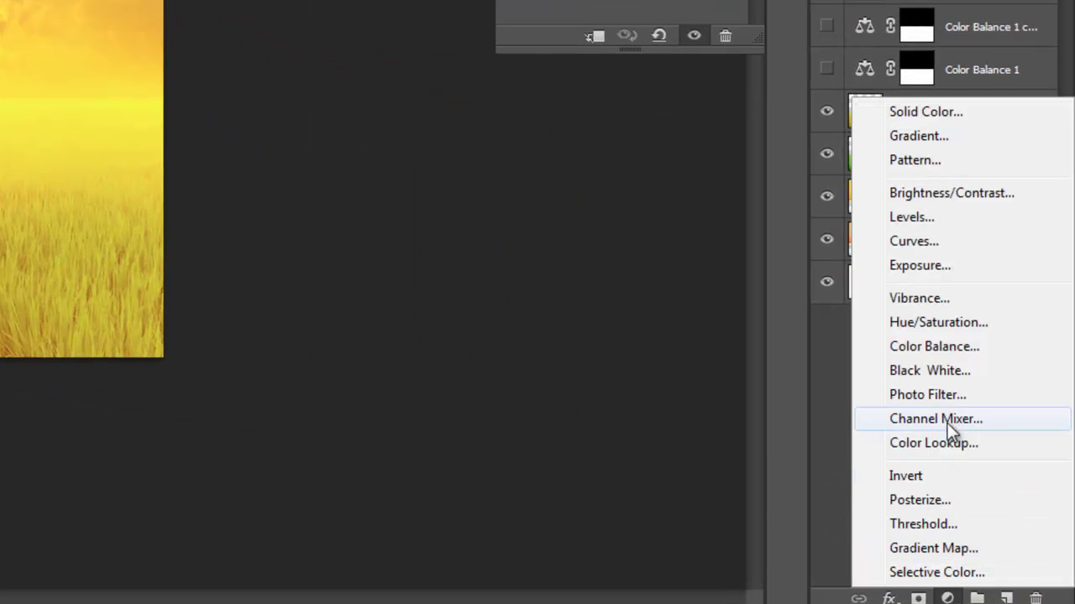
pyautogui.click(930, 245)
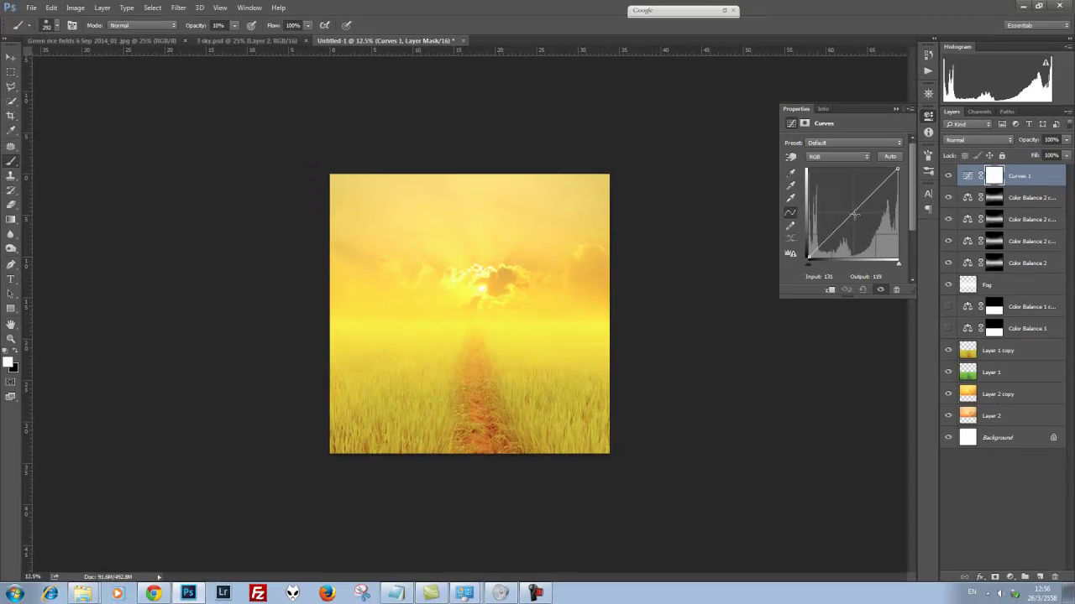
pyautogui.moveTo(854, 213); pyautogui.dragTo(860, 219)
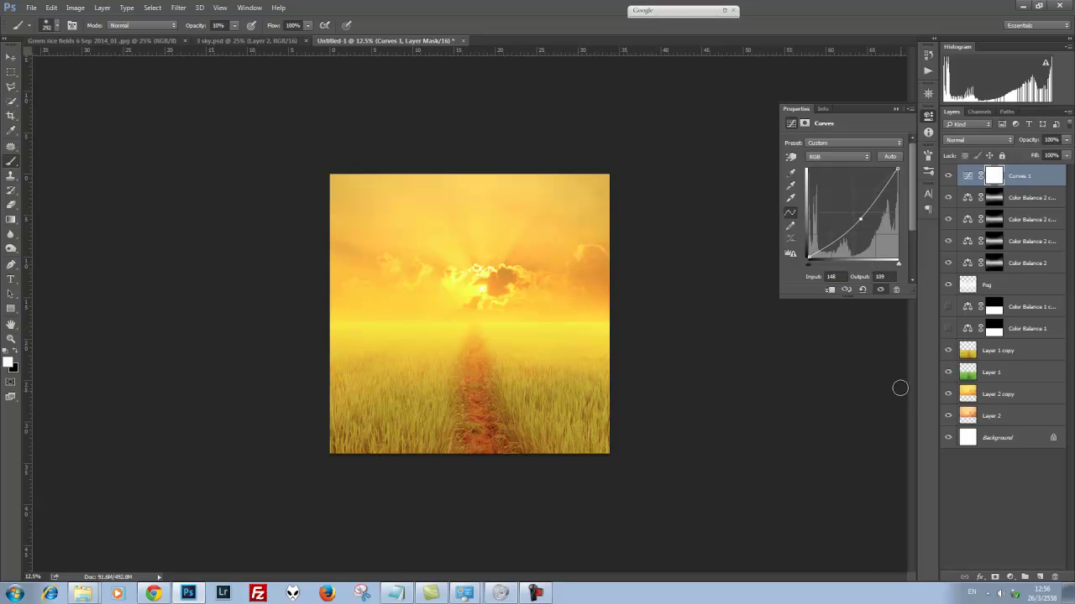
pyautogui.click(965, 177)
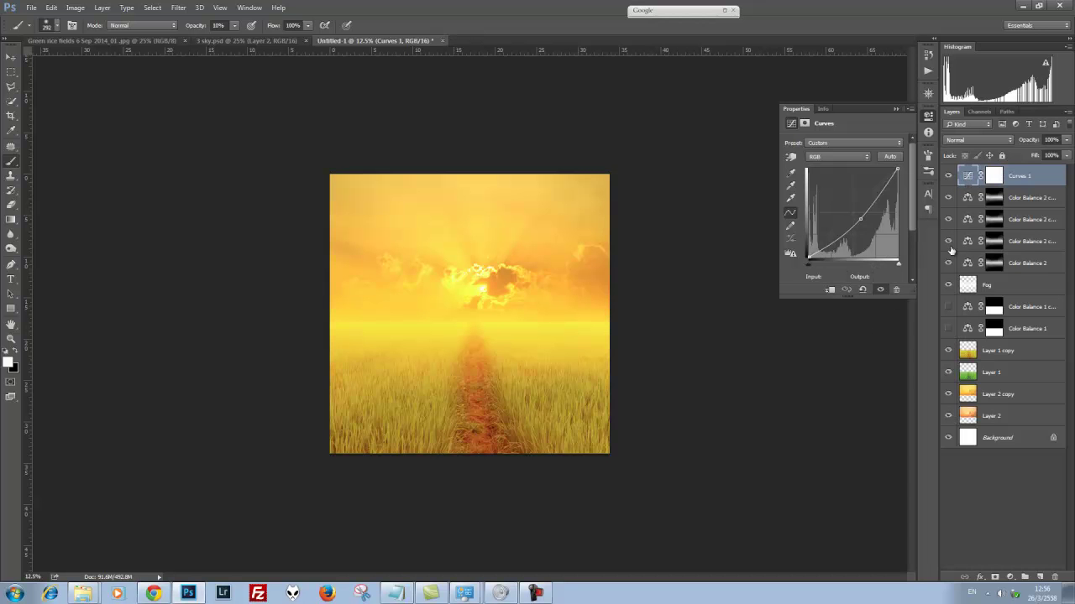
pyautogui.hotkey('ctrl', '+')
pyautogui.hotkey('ctrl', '+')
pyautogui.hotkey('ctrl', '+')
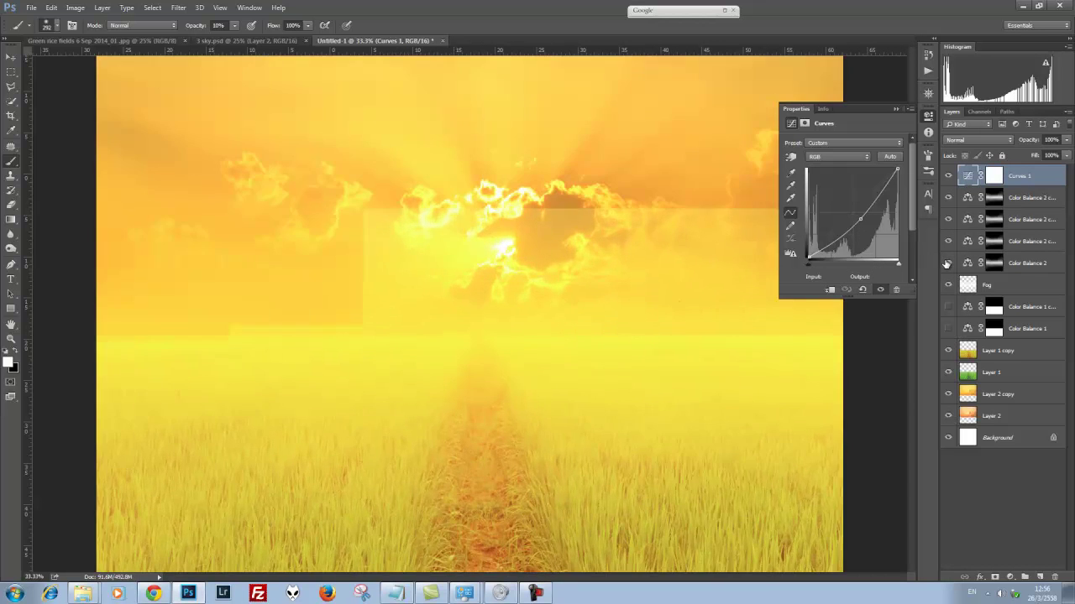
pyautogui.hotkey('ctrl', '-')
pyautogui.hotkey('ctrl', '-')
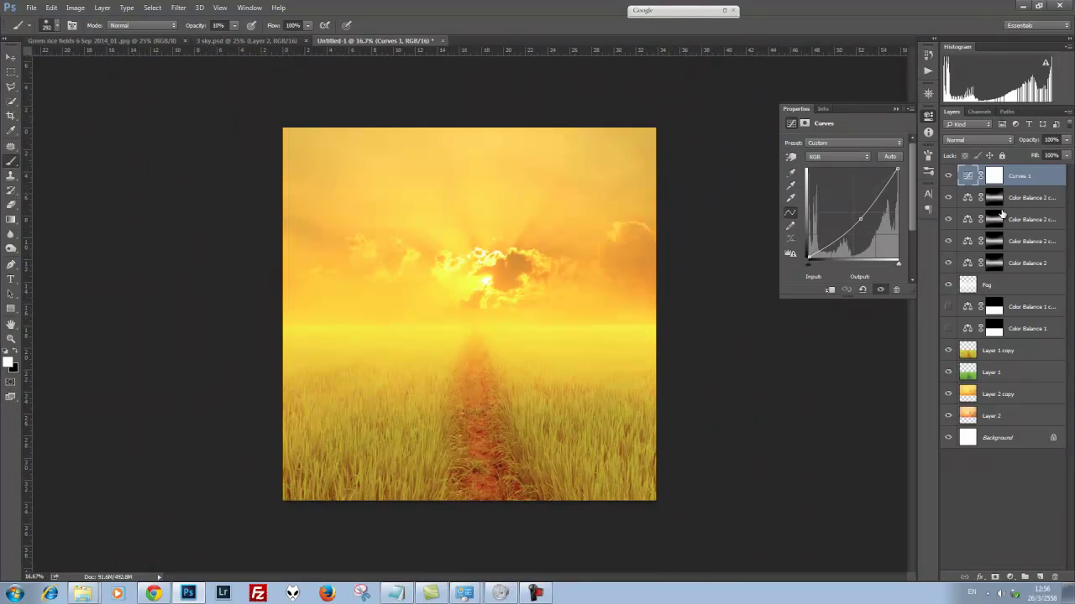
pyautogui.click(995, 176)
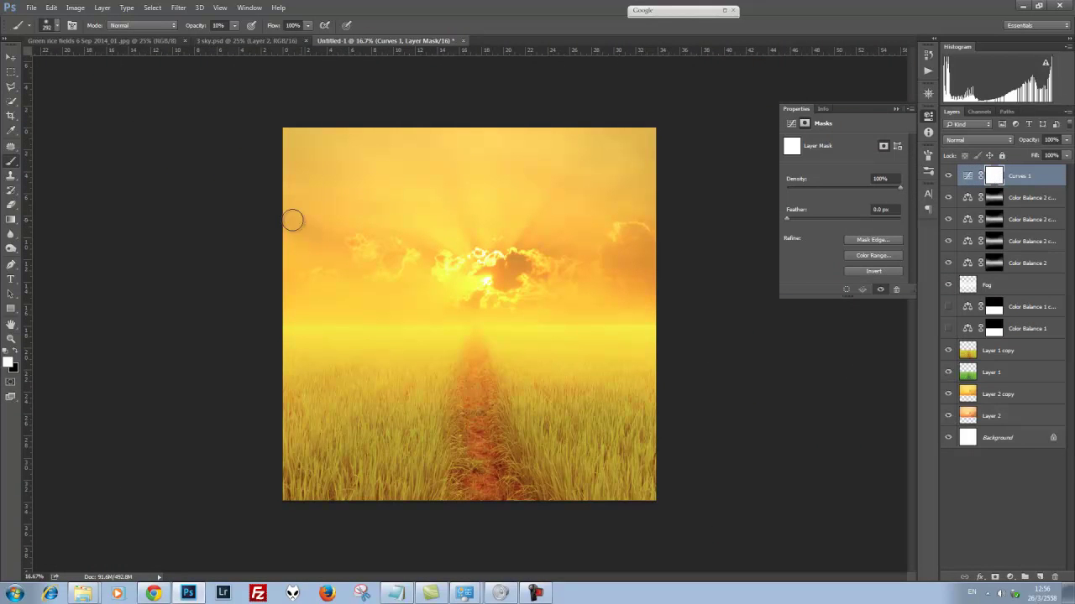
# - Paint a black reflected gradient into the Curves 1 mask and deepen the curve slightly
pyautogui.click(11, 221)
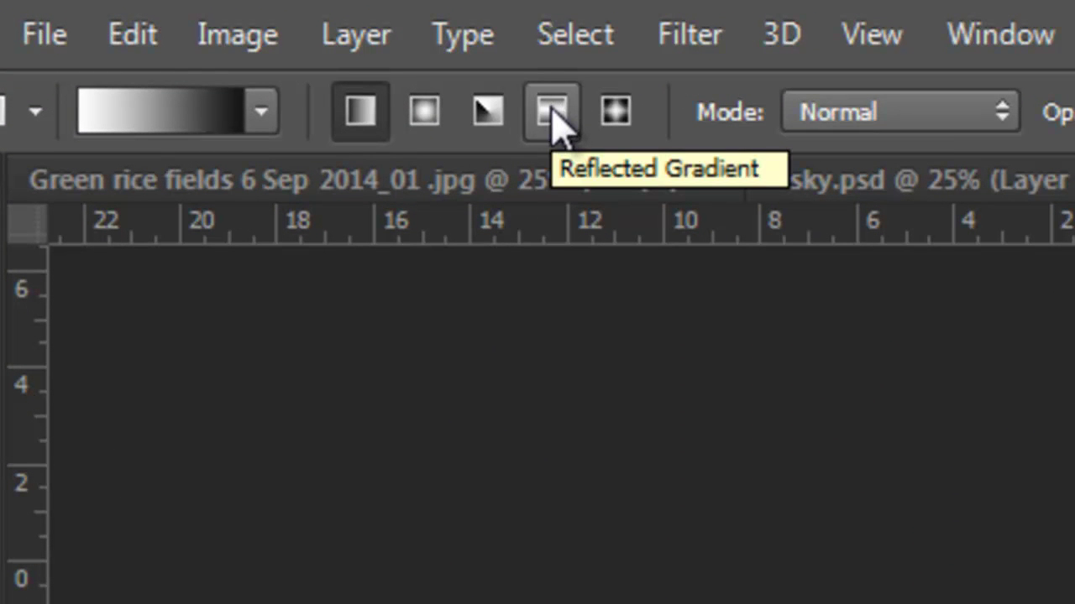
pyautogui.click(552, 111)
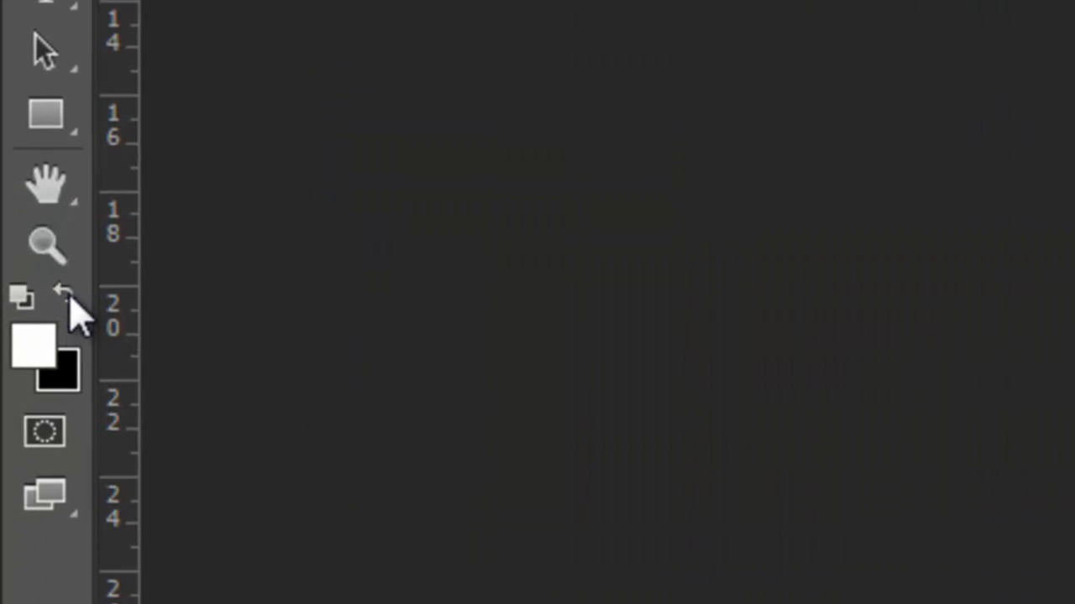
pyautogui.click(67, 298)
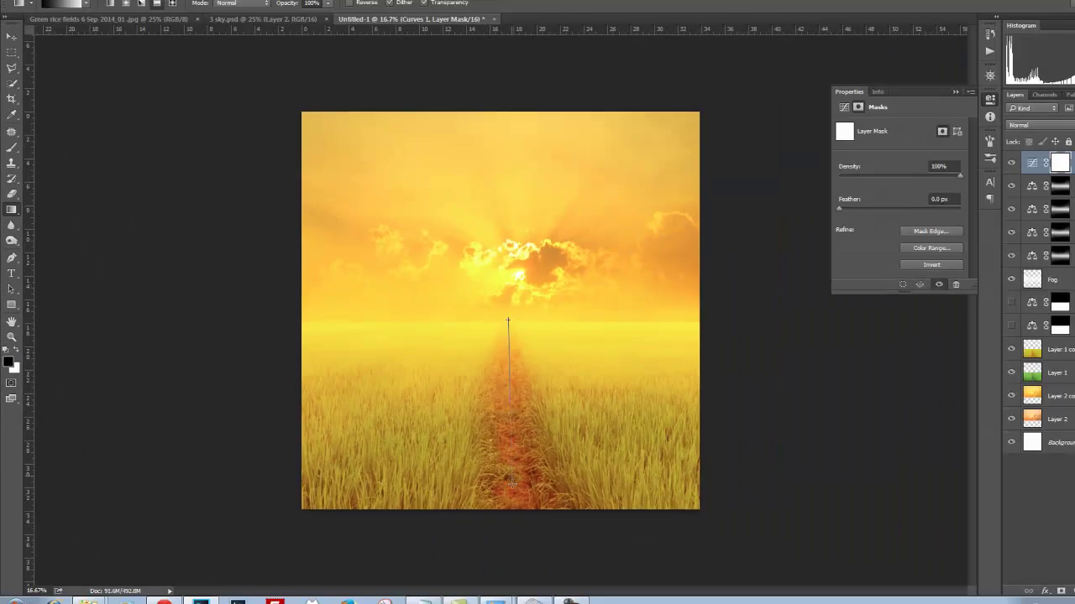
pyautogui.moveTo(476, 324); pyautogui.dragTo(478, 500)
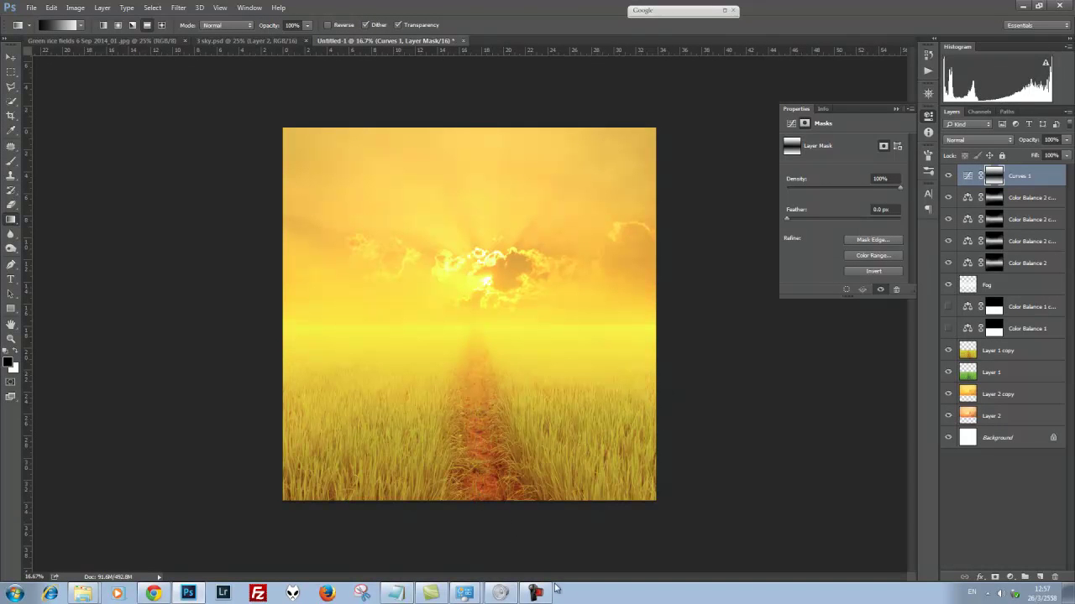
pyautogui.click(968, 176)
pyautogui.click(865, 220)
pyautogui.moveTo(864, 221); pyautogui.dragTo(861, 224)
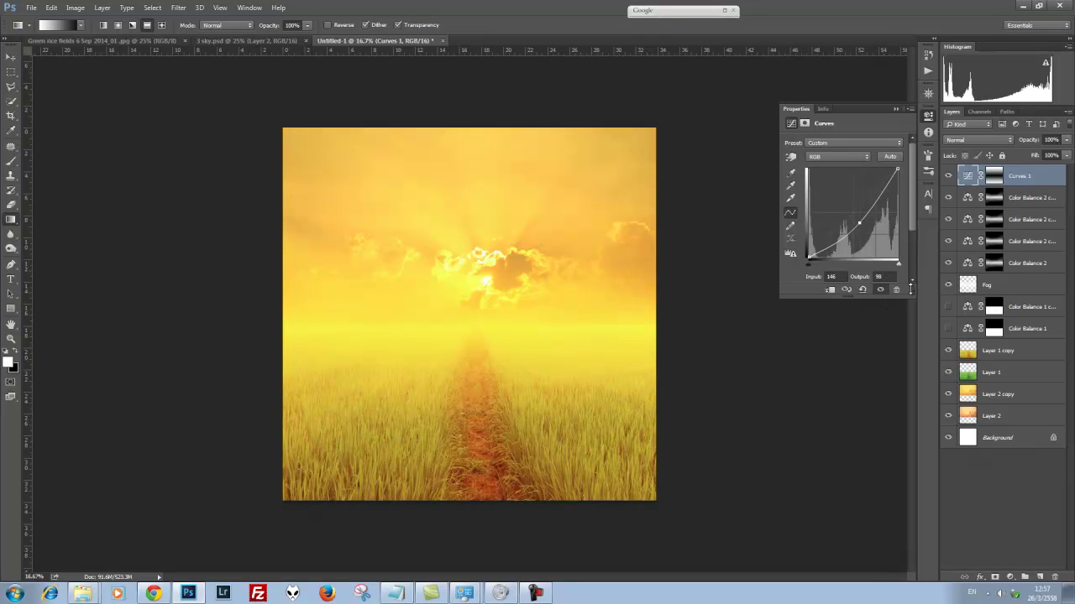
# - Redo the Curves 1 mask as a radial gradient from the sun to the bottom-right corner
pyautogui.click(994, 175)
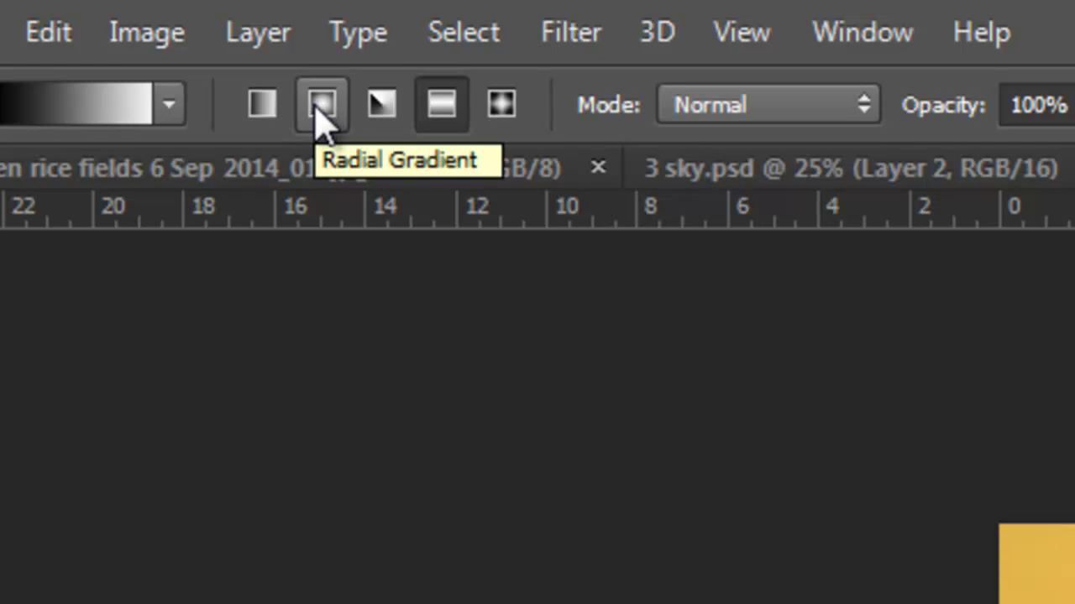
pyautogui.click(323, 105)
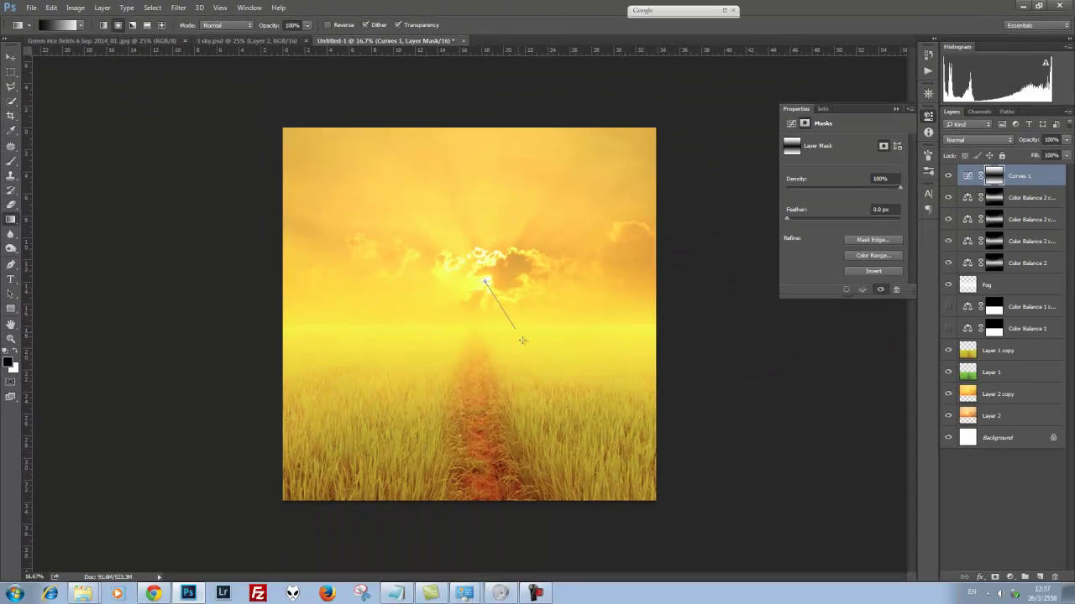
pyautogui.moveTo(485, 281); pyautogui.dragTo(574, 401)
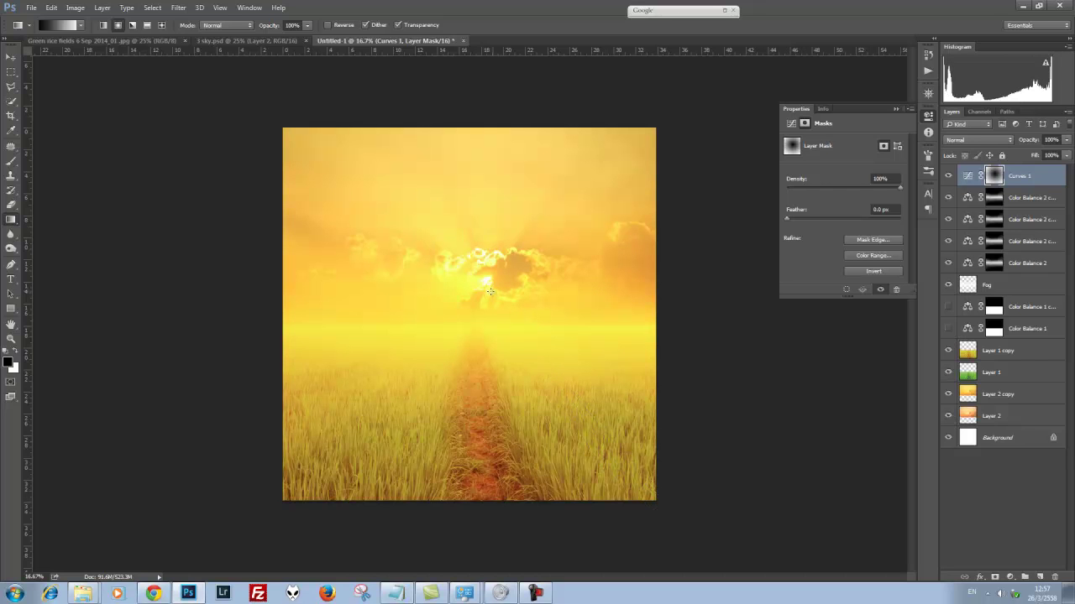
pyautogui.moveTo(486, 282); pyautogui.dragTo(673, 518)
# - Lower the Curves 1 midtone point to about input 157, output 90
pyautogui.click(969, 179)
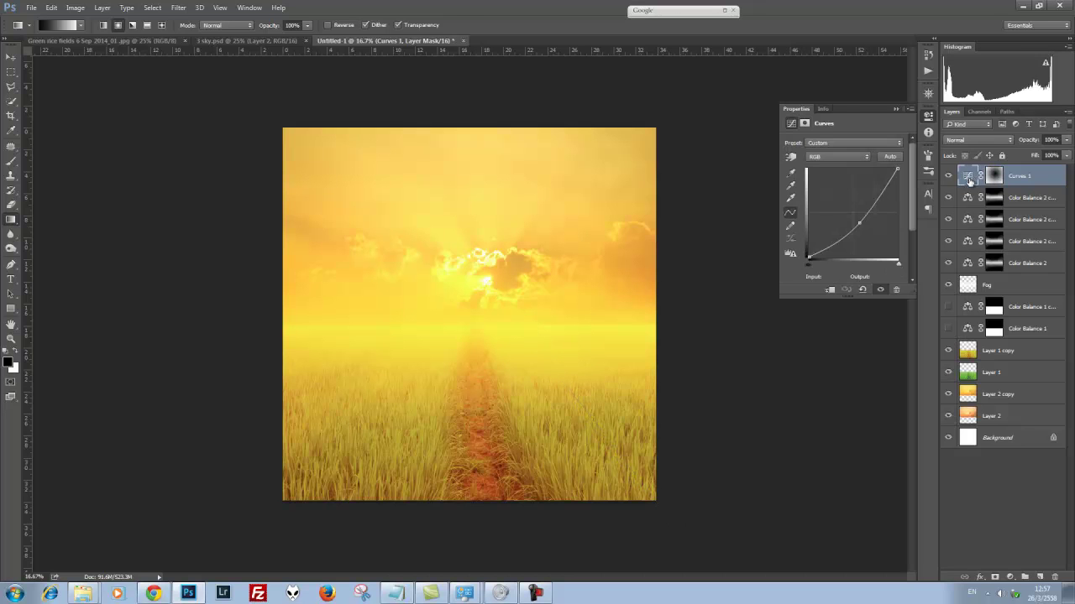
pyautogui.moveTo(859, 222); pyautogui.dragTo(863, 226)
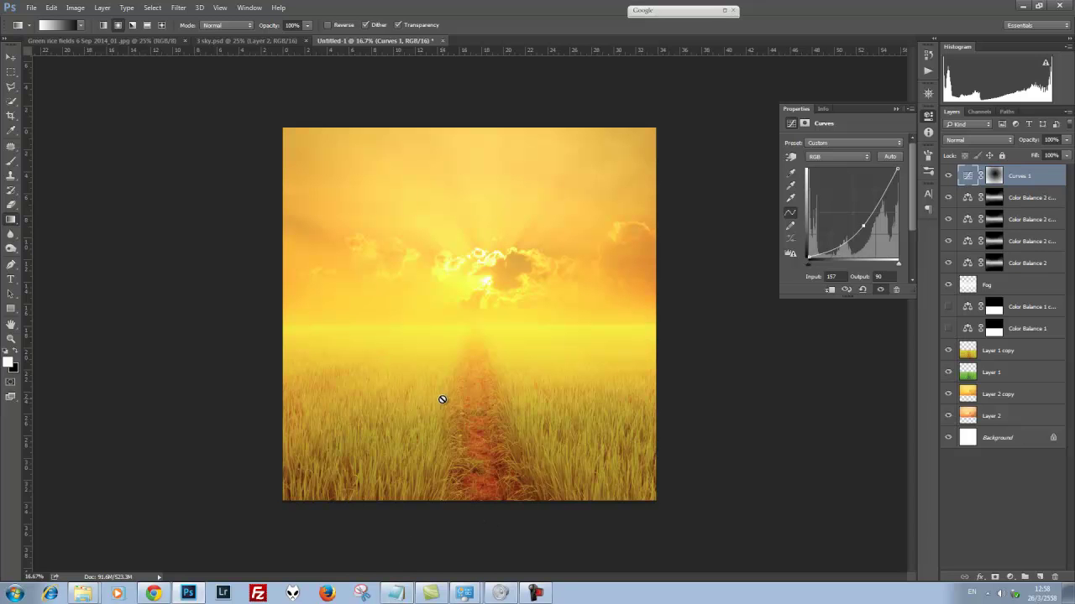
pyautogui.click(154, 595)
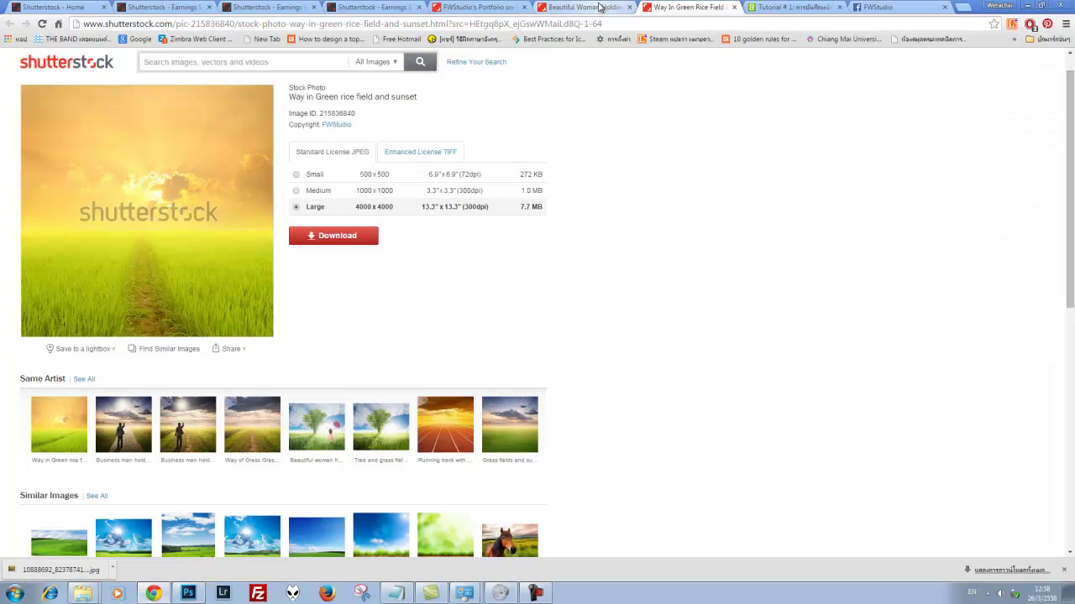
pyautogui.click(599, 7)
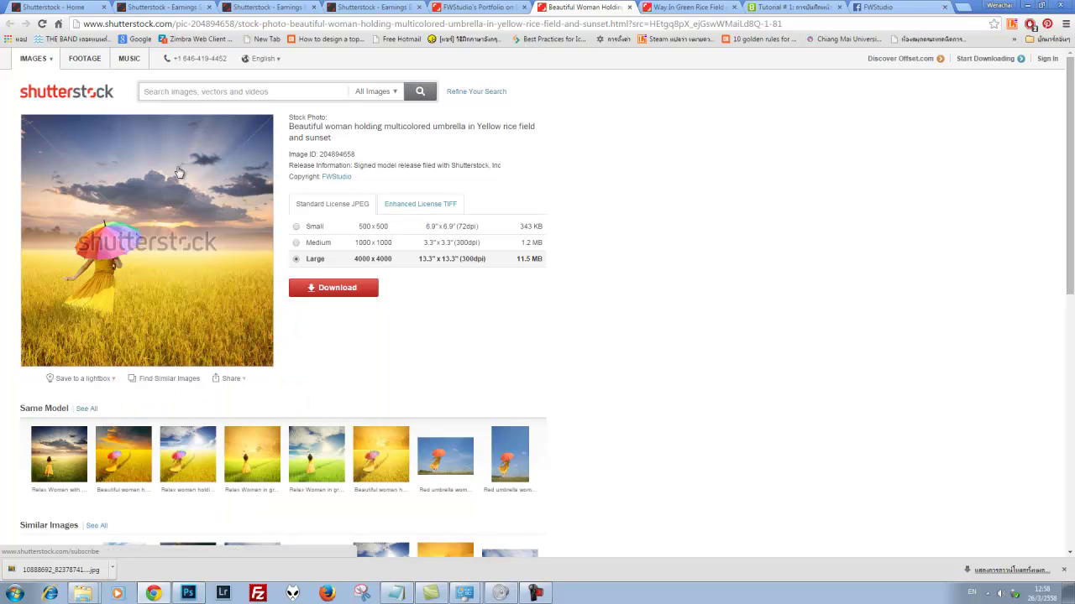
pyautogui.click(479, 10)
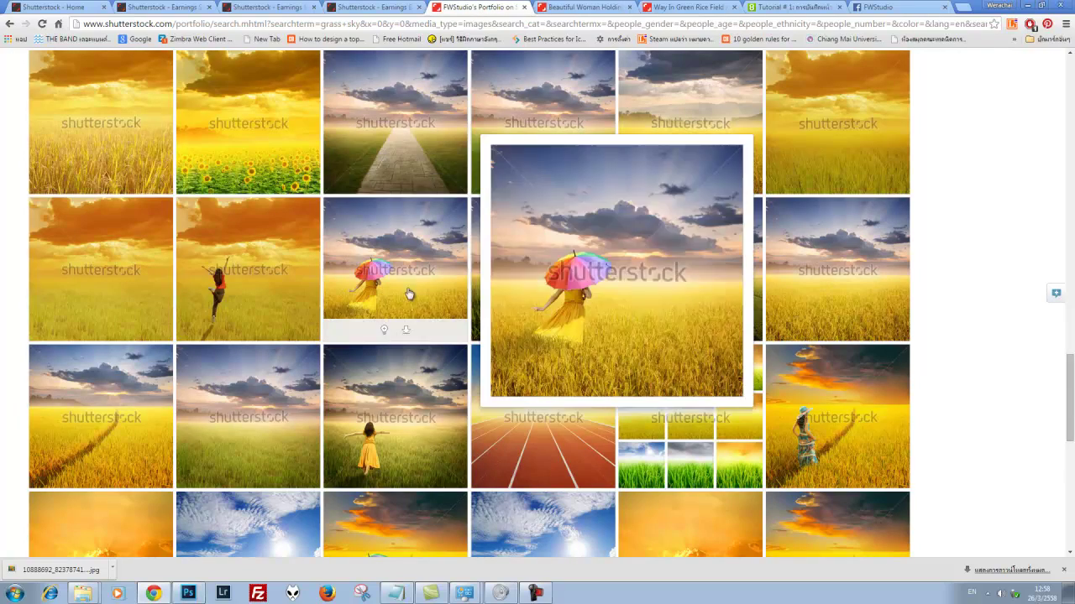
pyautogui.moveTo(1072, 404); pyautogui.dragTo(1070, 101)
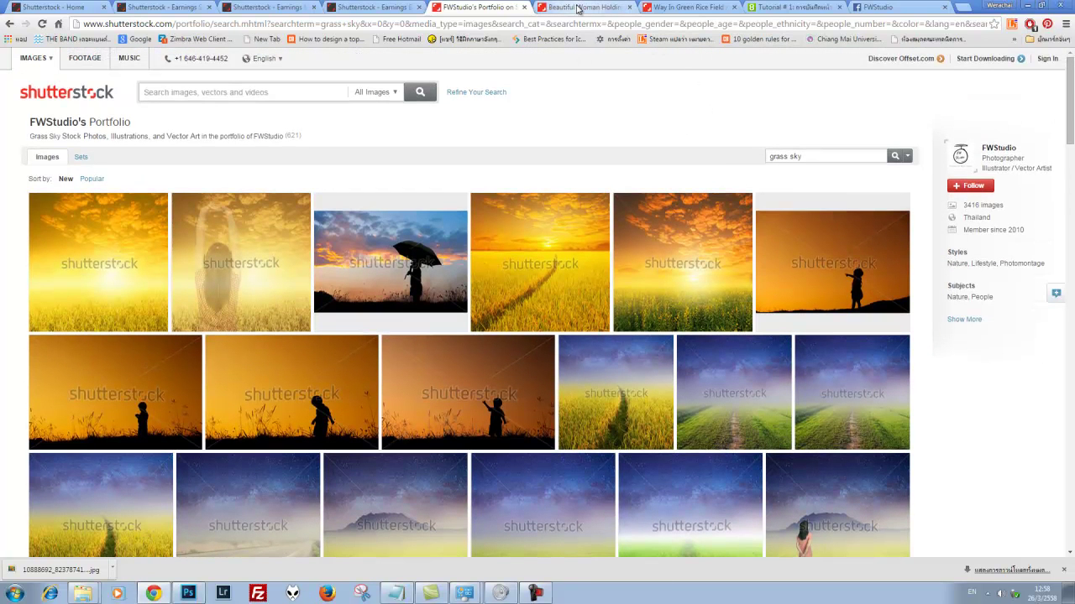
pyautogui.click(576, 8)
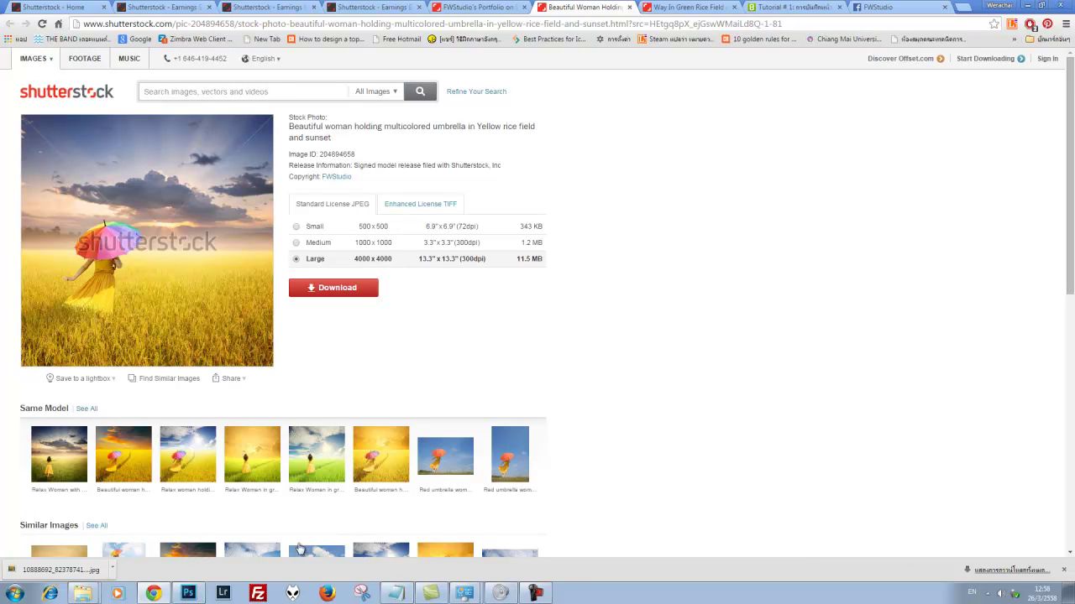
pyautogui.click(189, 596)
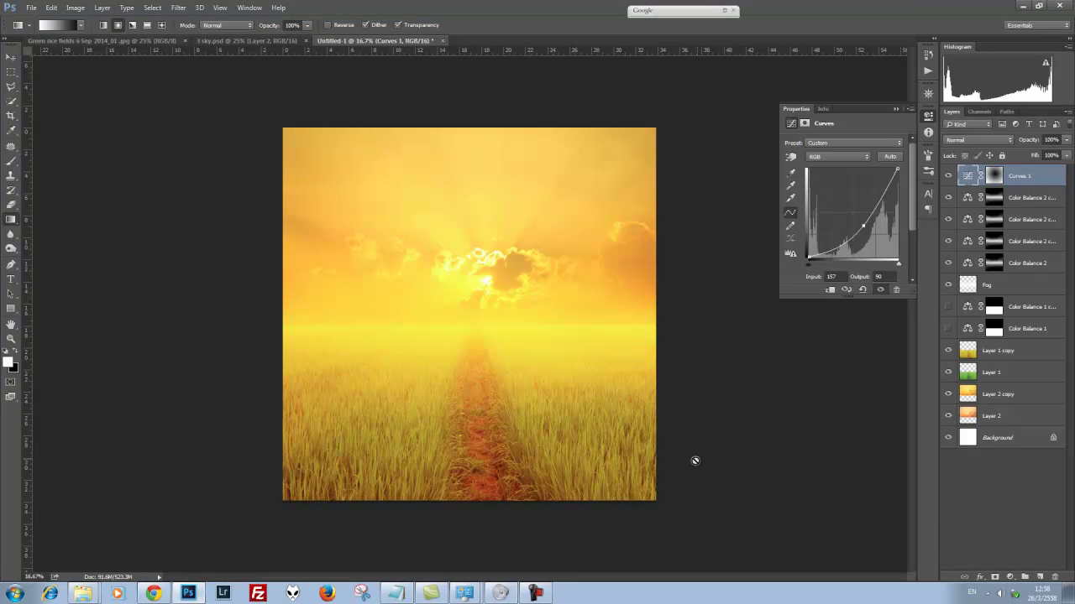